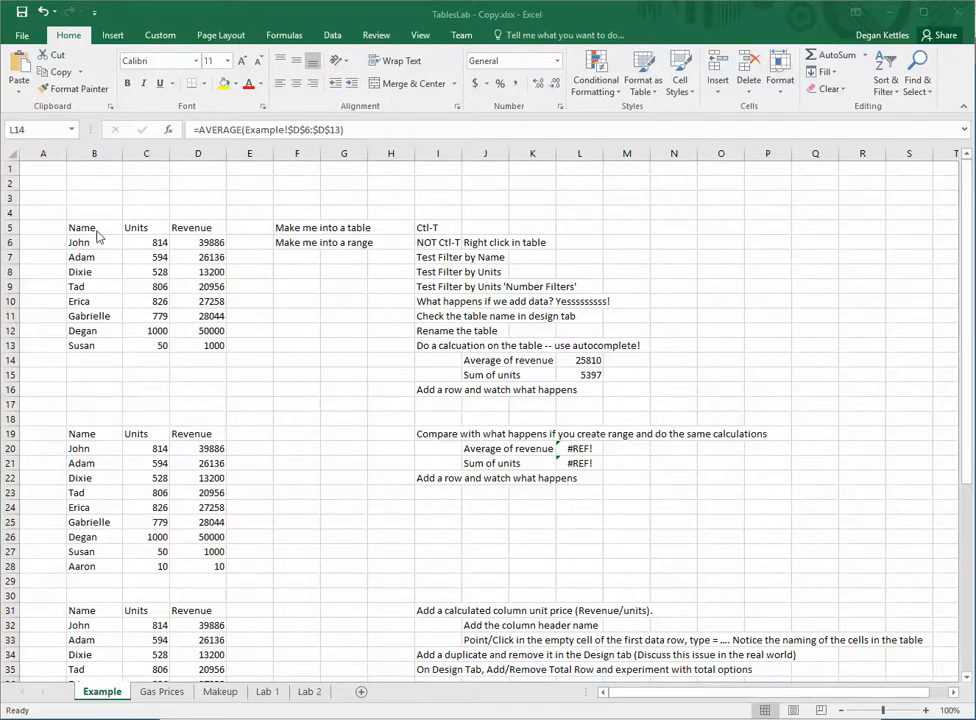
# Step: Convert the Name, Units and Revenue data in B5:D13 into a table with headers
pyautogui.moveTo(80, 228); pyautogui.dragTo(198, 344)
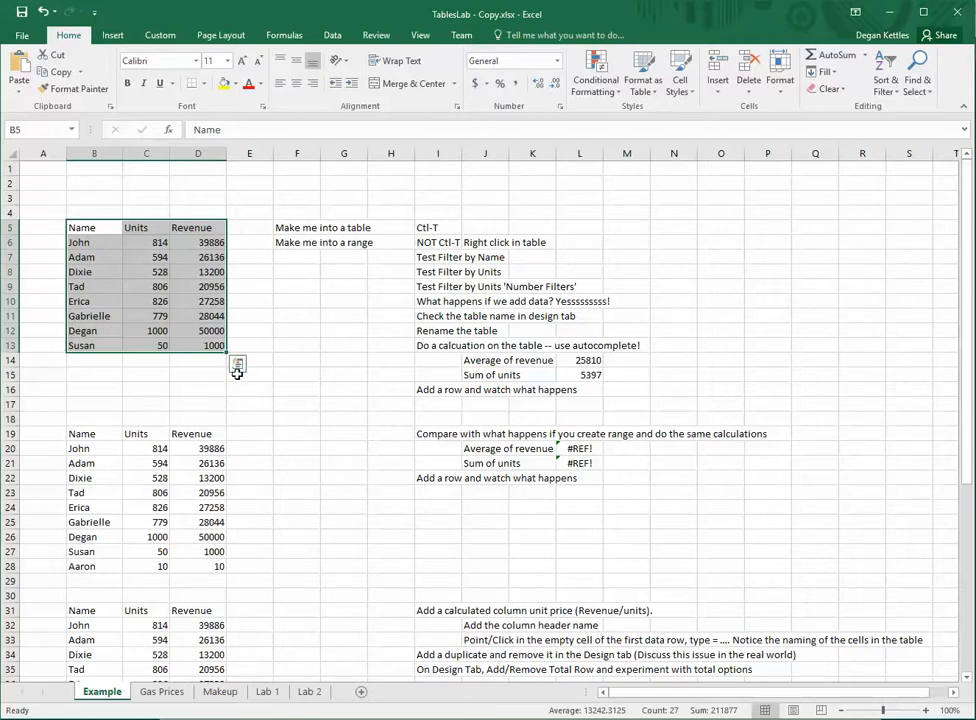
pyautogui.hotkey('ctrl', 't')
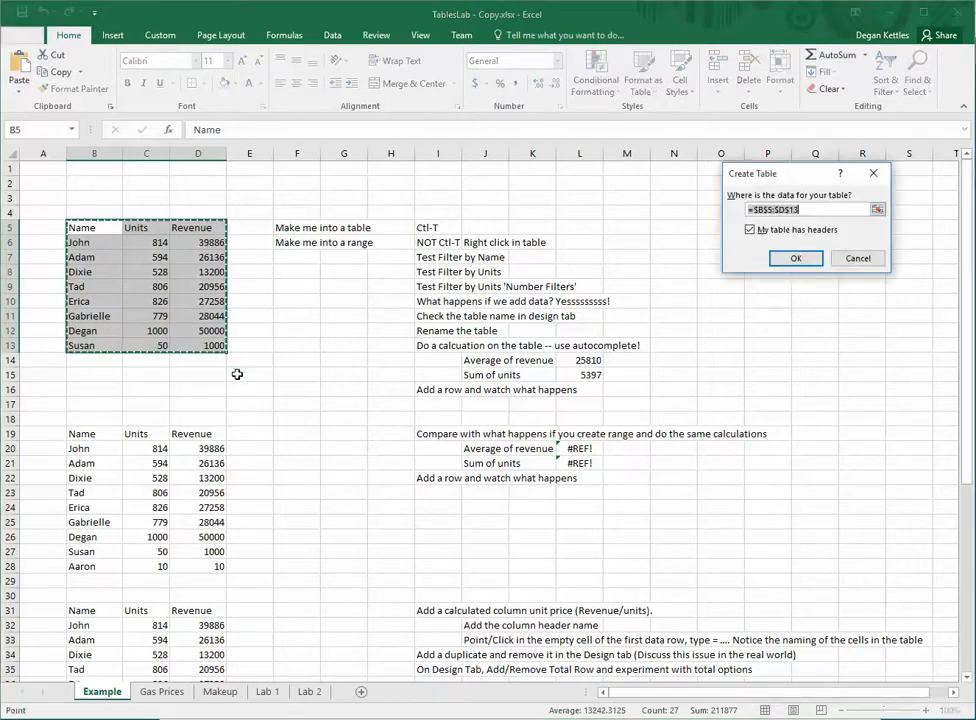
pyautogui.click(795, 259)
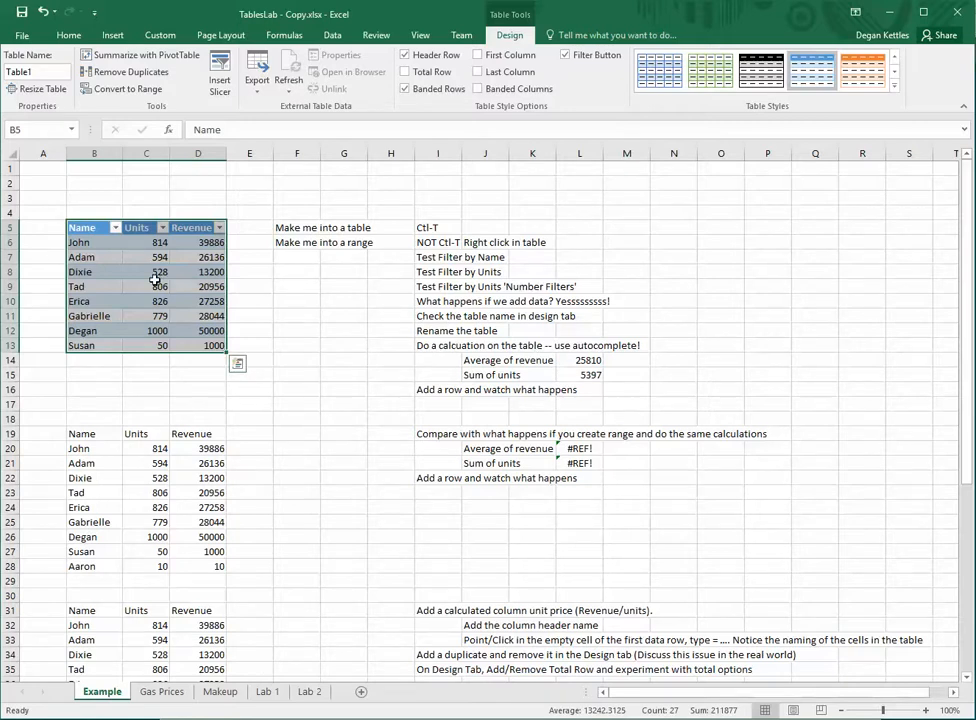
pyautogui.click(297, 330)
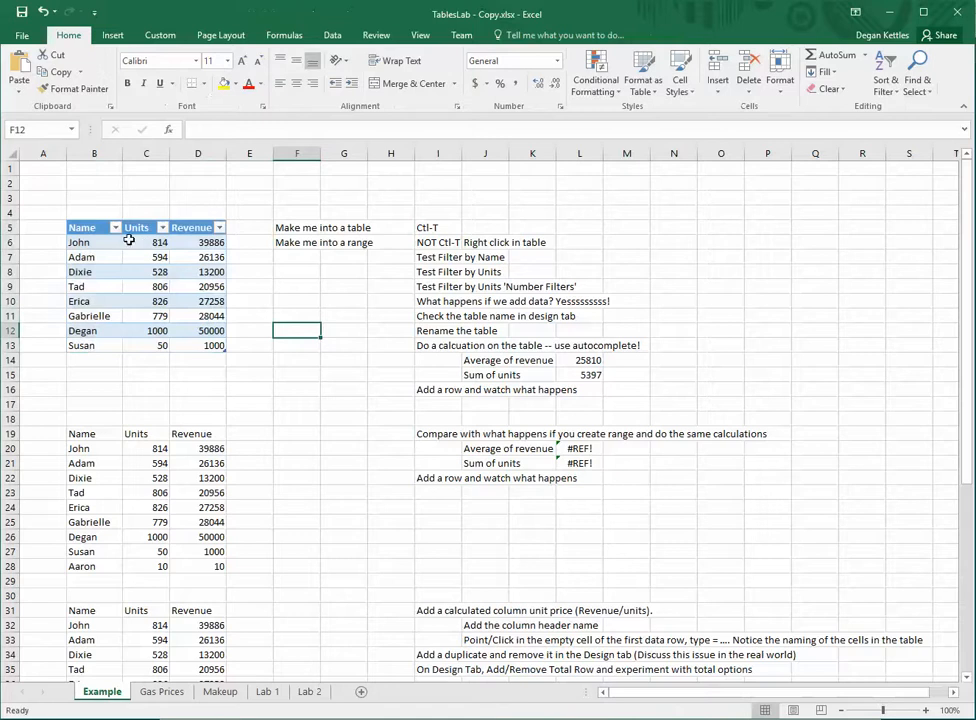
# Step: Convert the table in B5:D13 back to a normal range and confirm the conversion
pyautogui.moveTo(95, 228); pyautogui.dragTo(208, 345)
pyautogui.click(198, 288)
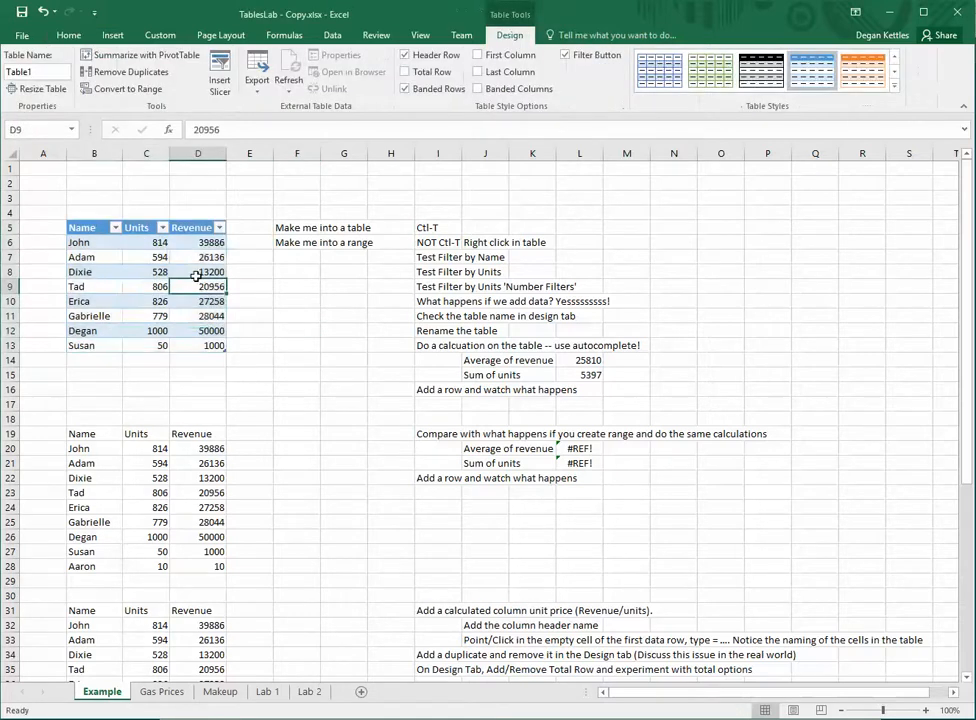
pyautogui.rightClick(198, 288)
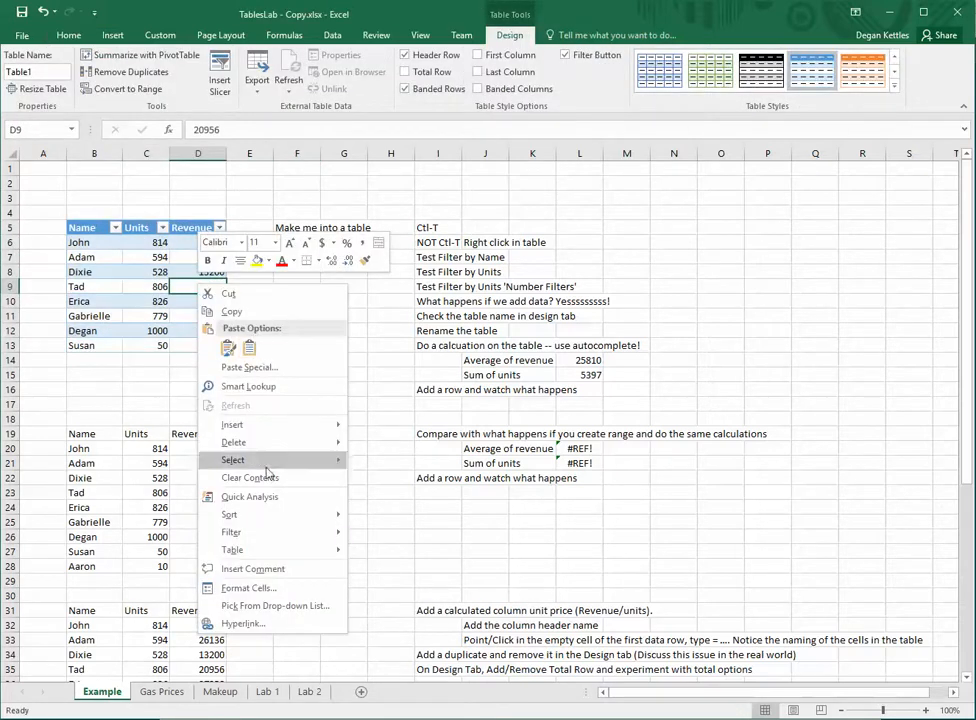
pyautogui.moveTo(269, 559)
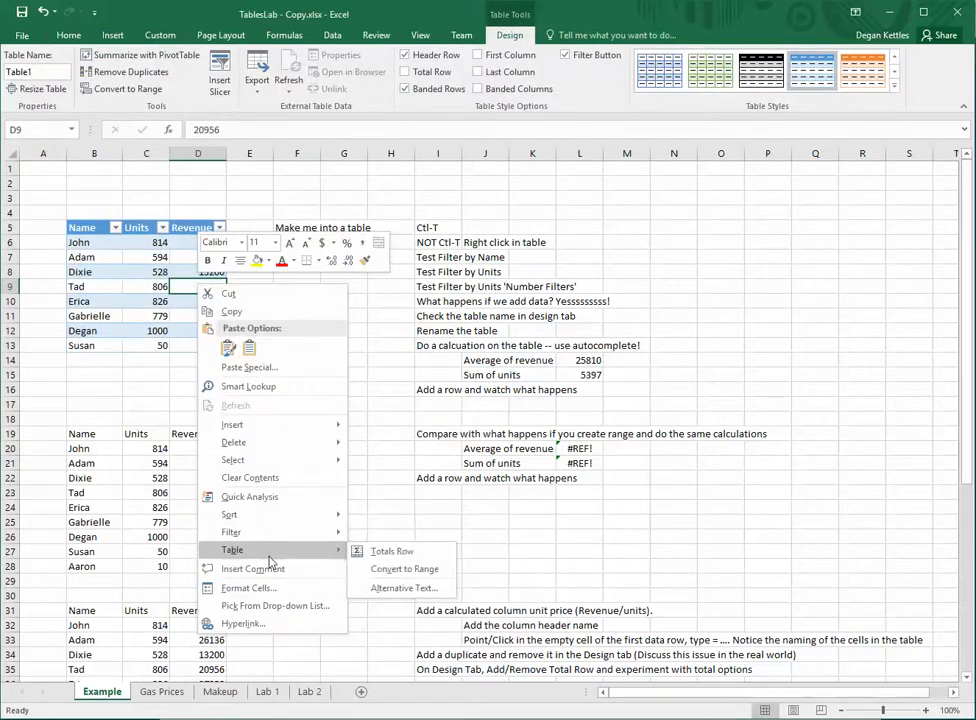
pyautogui.click(404, 569)
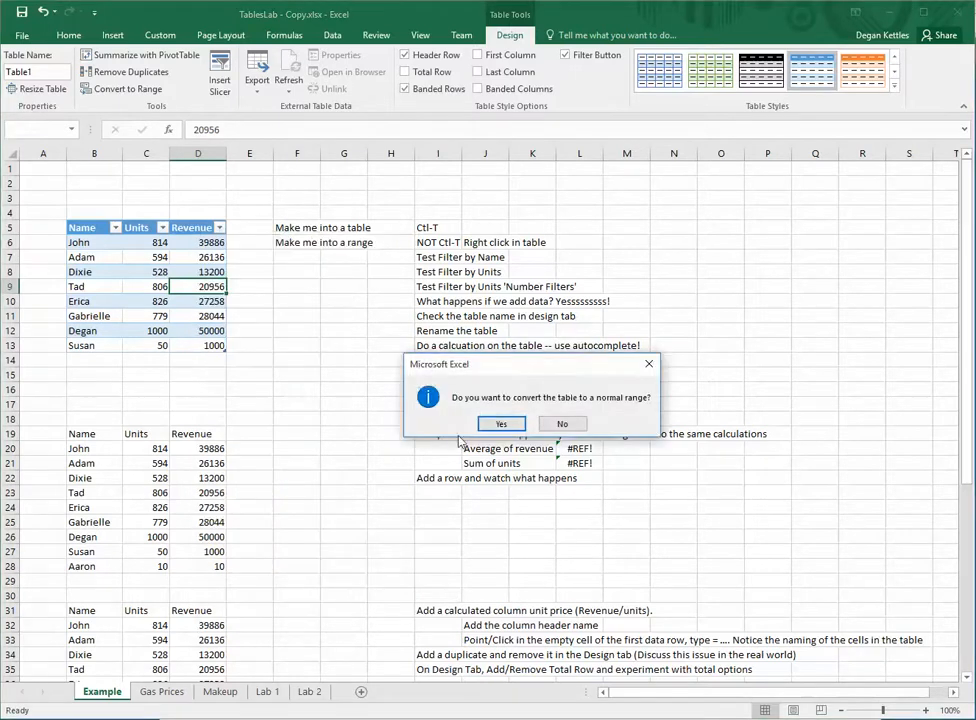
pyautogui.click(510, 426)
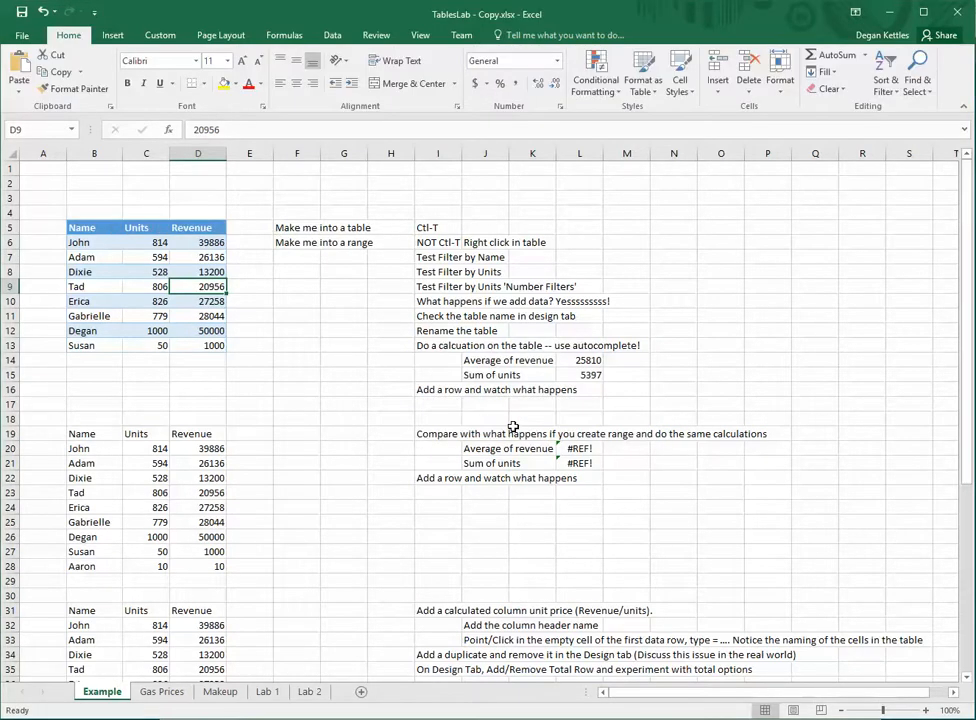
# Step: Select the formatted range B5:D13 and examine which command groups are available for a plain range
pyautogui.moveTo(82, 228); pyautogui.dragTo(203, 345)
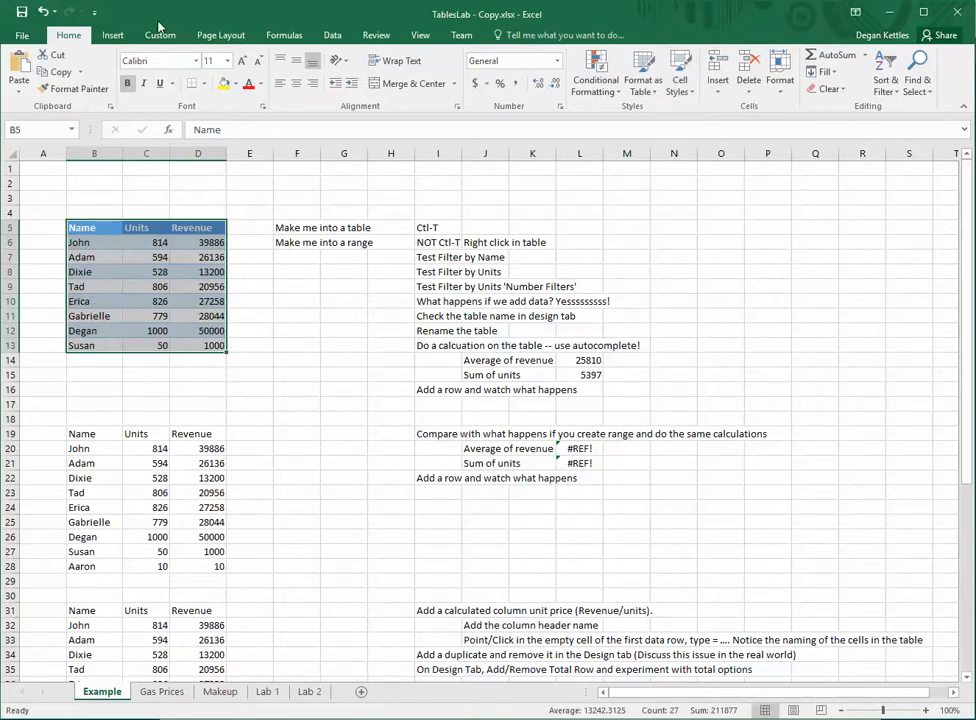
pyautogui.click(196, 244)
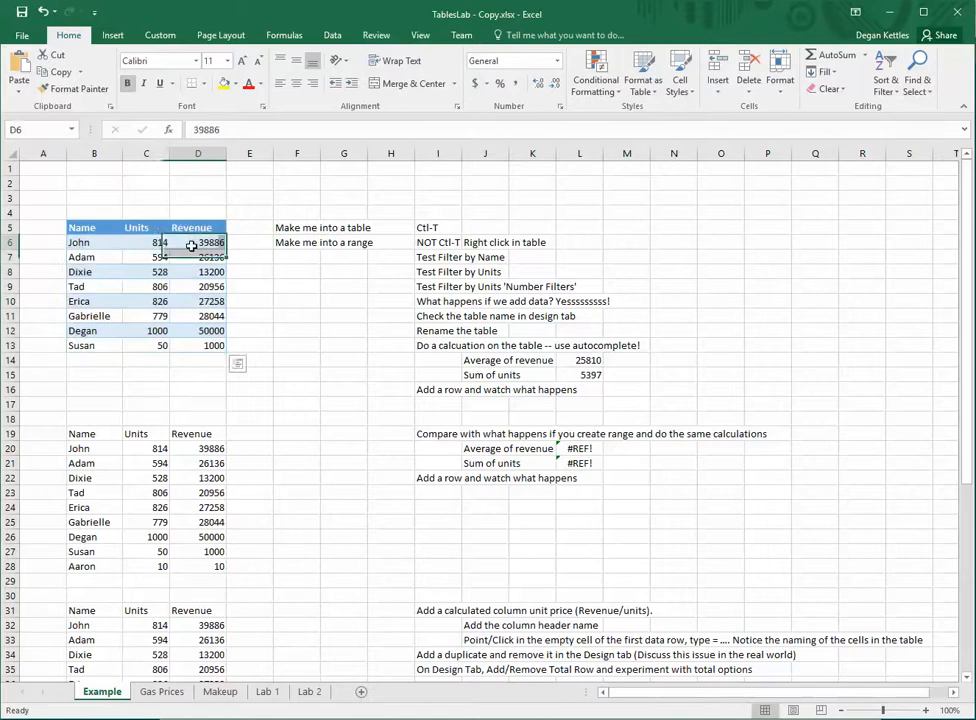
pyautogui.click(48, 256)
pyautogui.moveTo(82, 229); pyautogui.dragTo(193, 338)
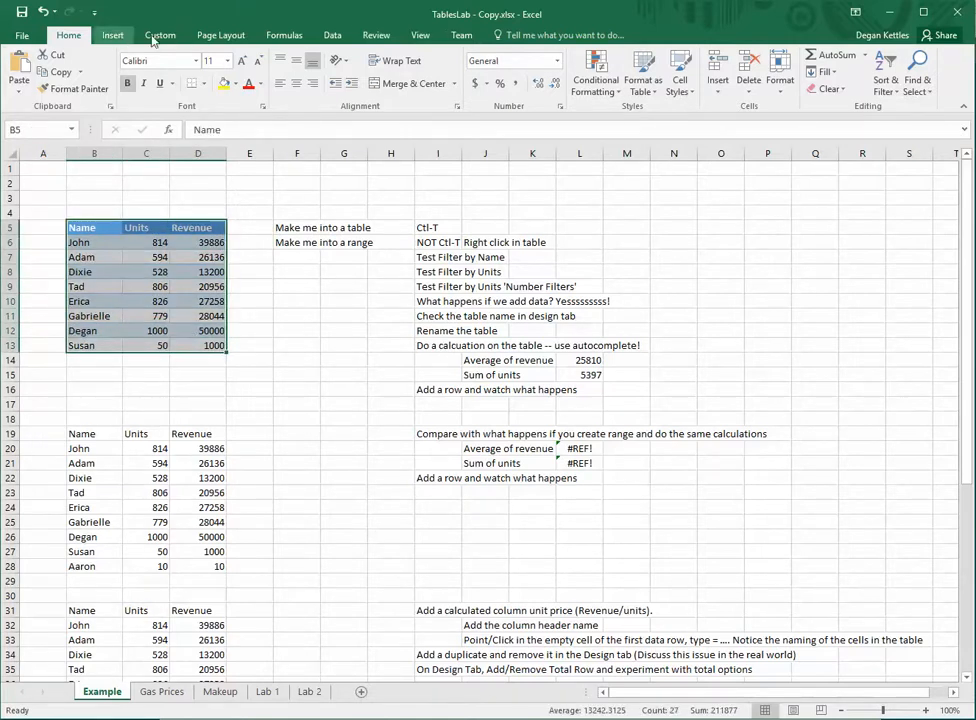
pyautogui.click(113, 36)
pyautogui.click(152, 36)
pyautogui.click(205, 37)
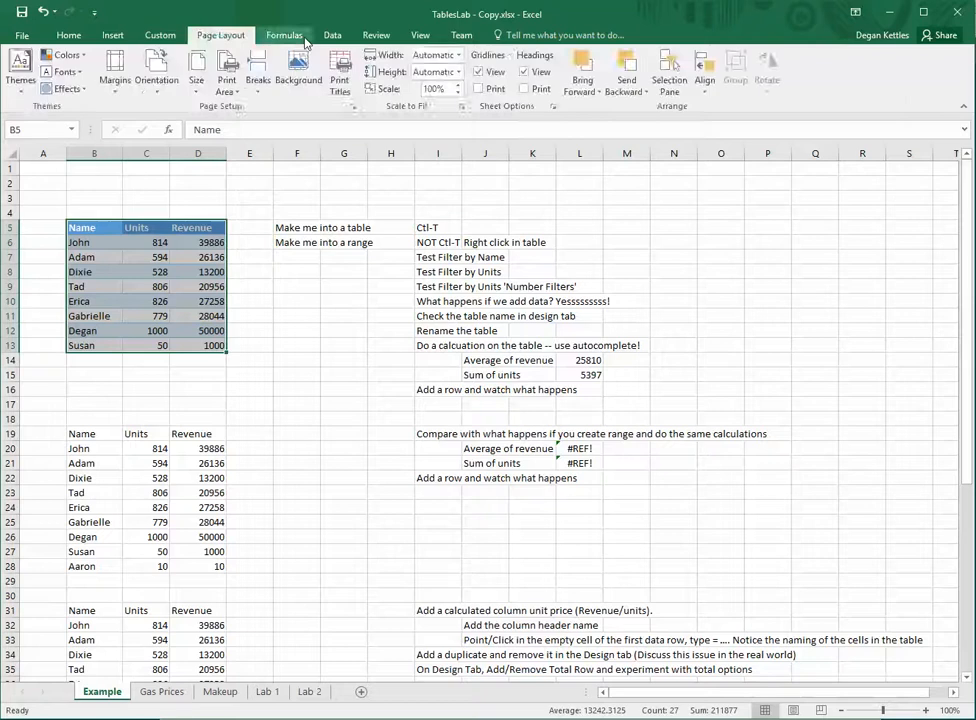
pyautogui.click(284, 36)
pyautogui.click(332, 36)
pyautogui.click(376, 36)
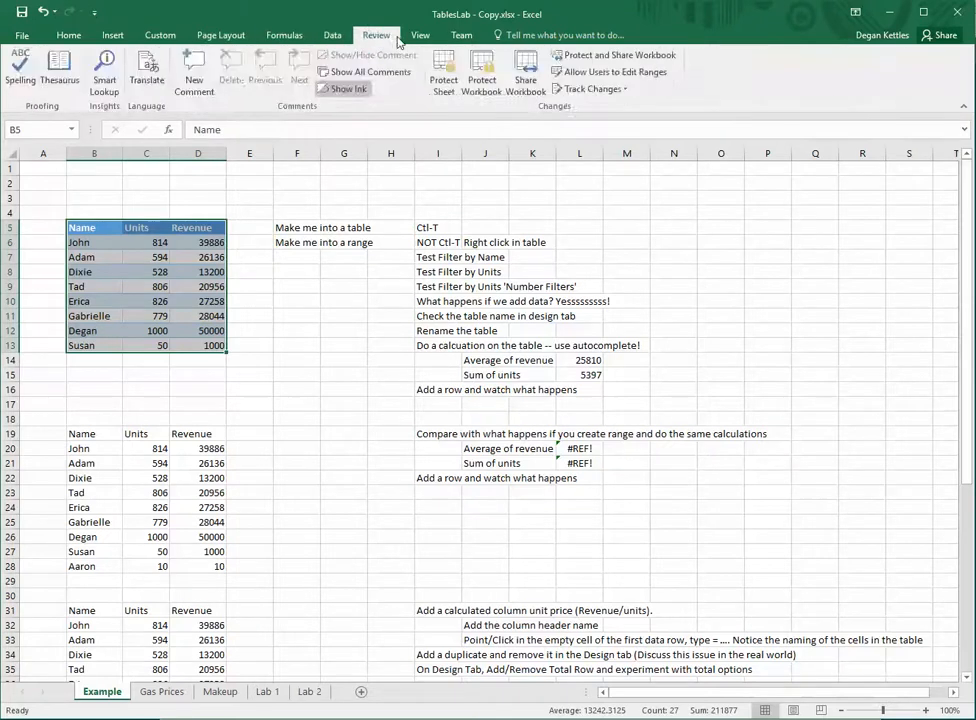
pyautogui.click(420, 36)
pyautogui.click(461, 36)
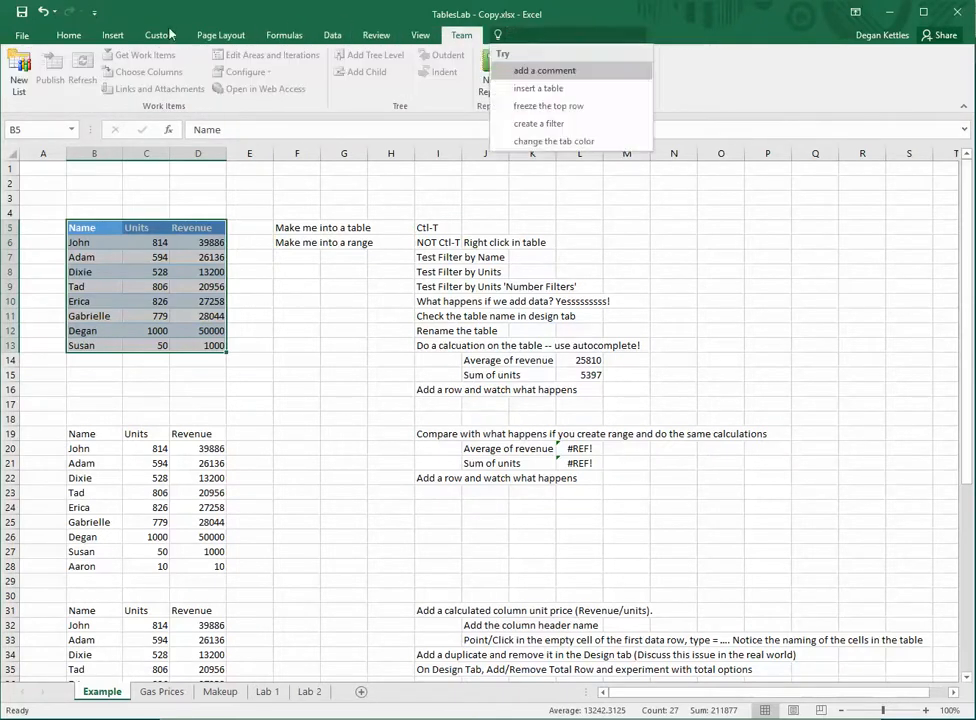
pyautogui.click(68, 35)
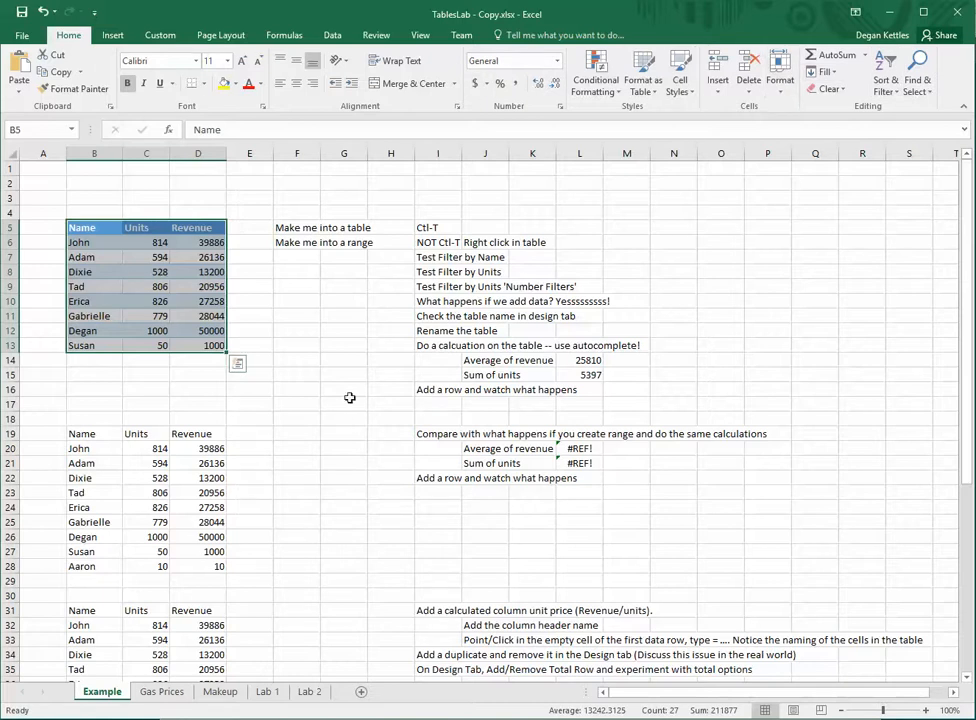
# Step: Turn the selected range B5:D13 into a table with headers again and deselect it
pyautogui.hotkey('ctrl', 't')
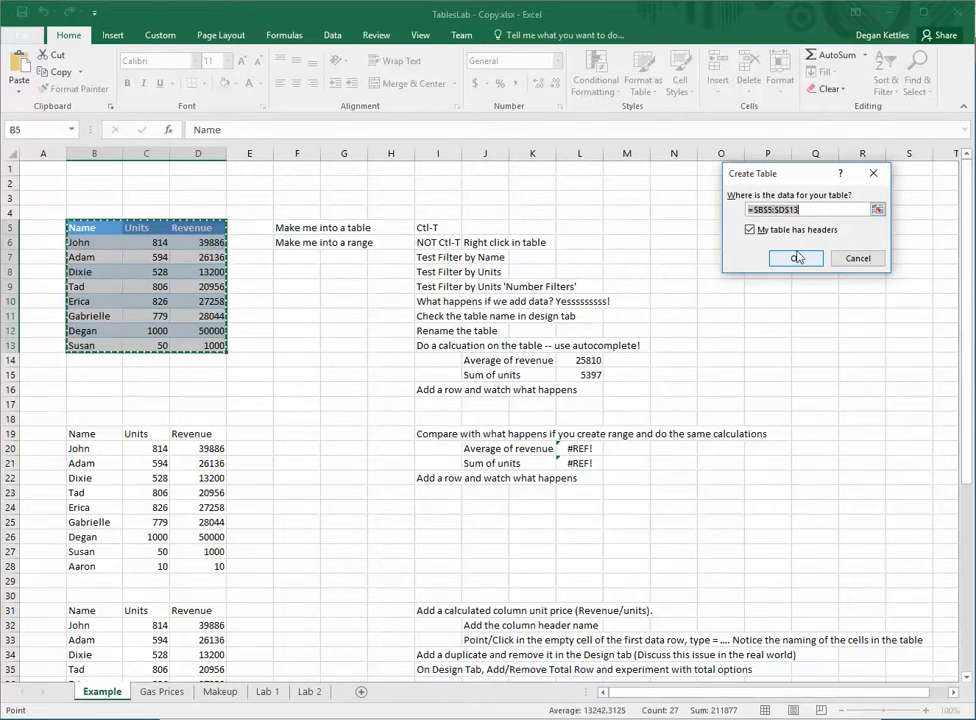
pyautogui.click(797, 258)
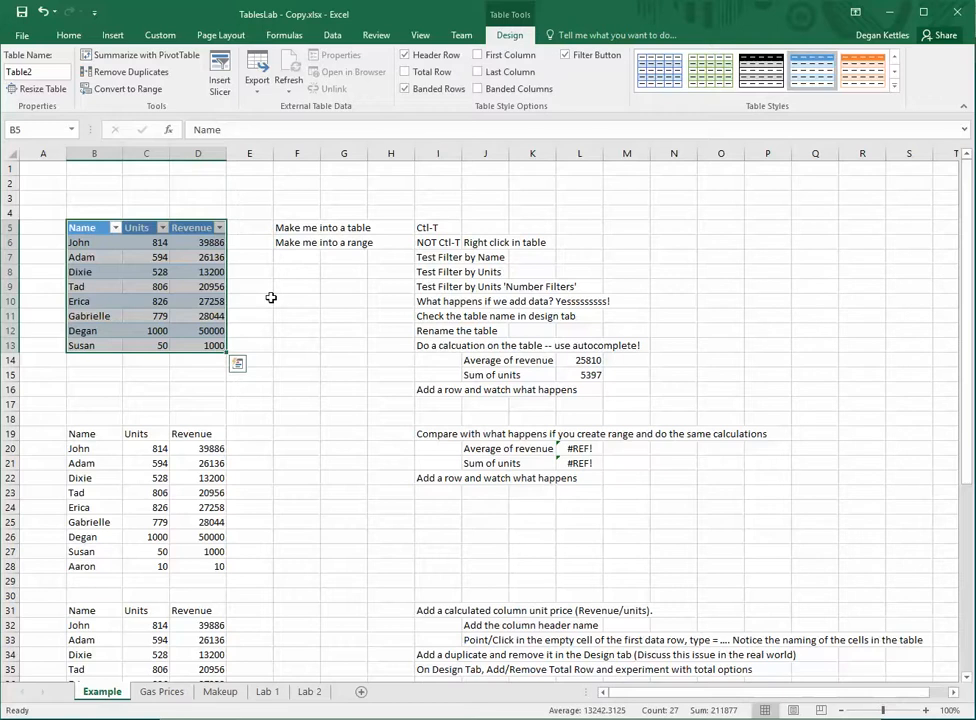
pyautogui.click(148, 197)
# Step: Filter the table's Name column to only the person with 1000 units, and clear that filter
pyautogui.click(116, 228)
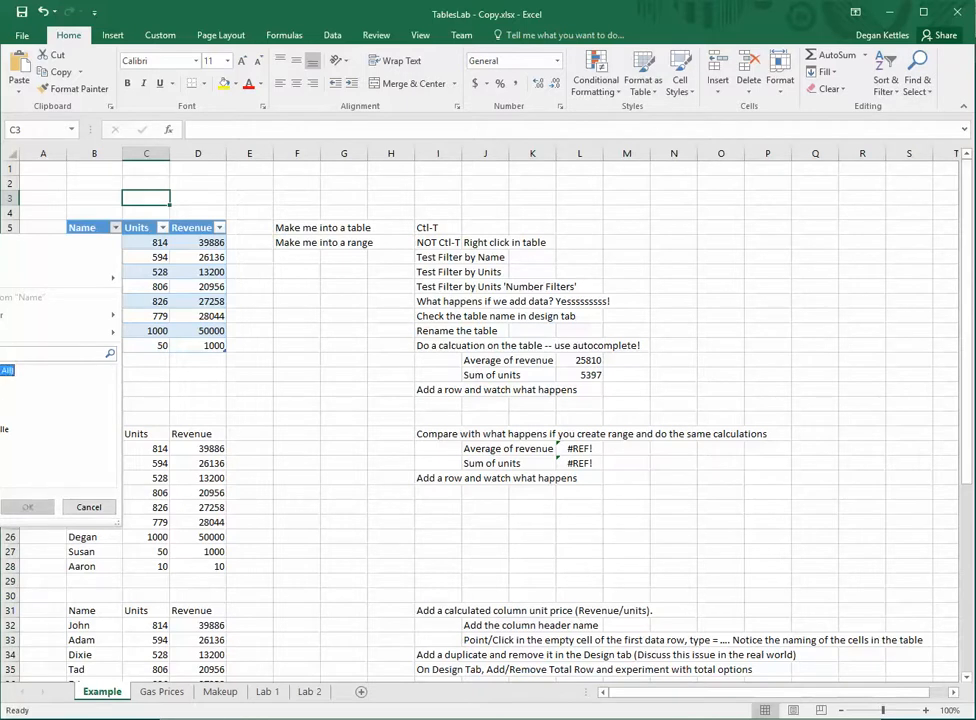
pyautogui.click(28, 507)
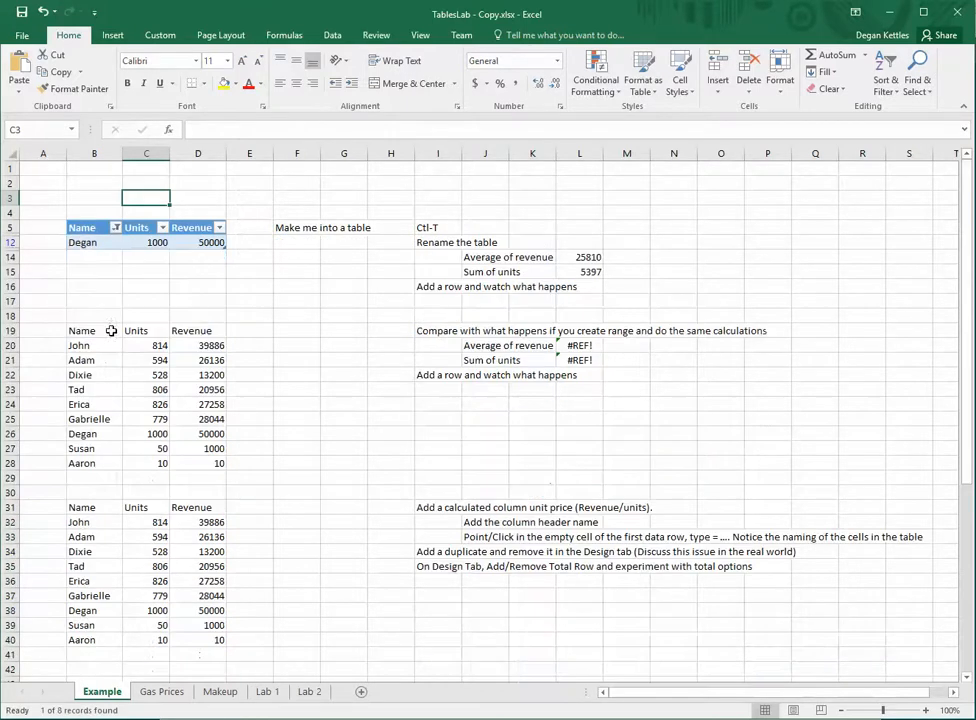
pyautogui.click(116, 228)
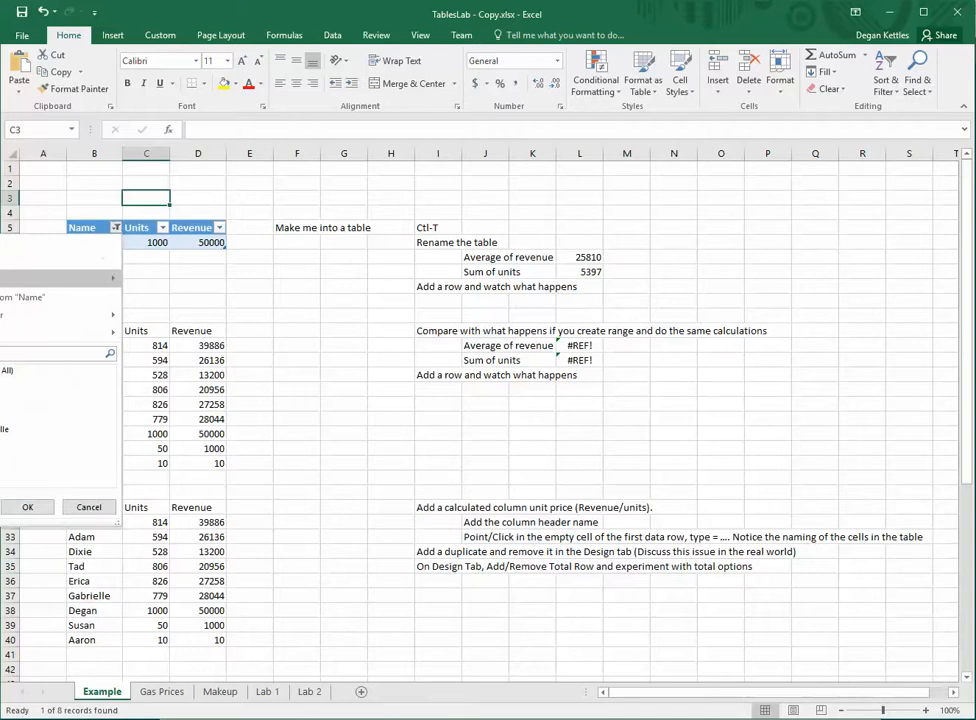
pyautogui.click(10, 297)
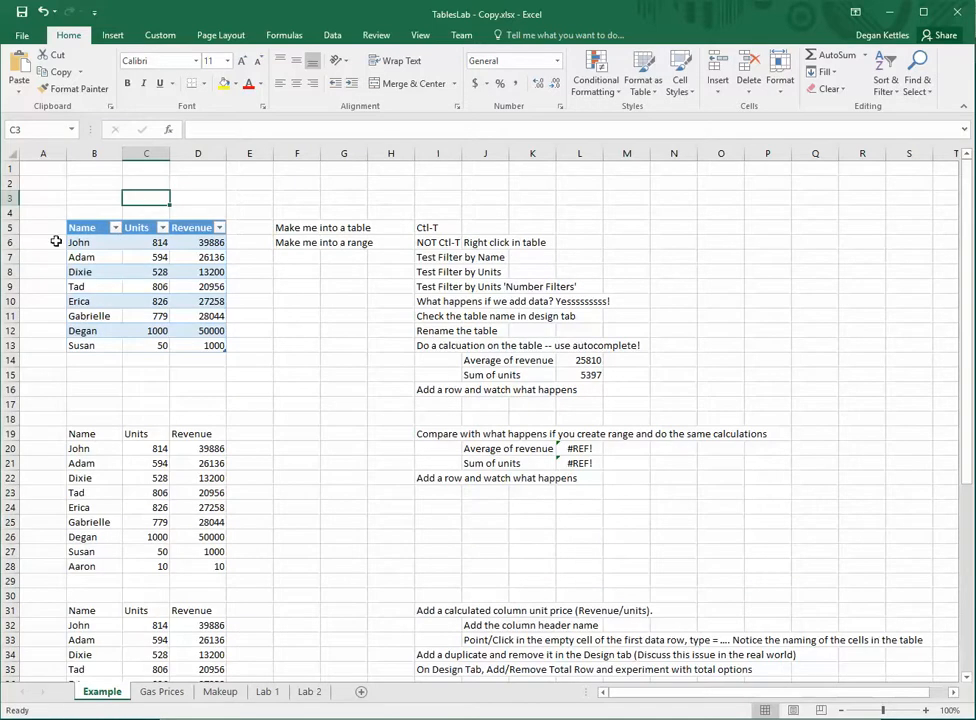
# Step: Filter the table's Units column to the values 528, 594 and 814, and clear that filter
pyautogui.click(162, 228)
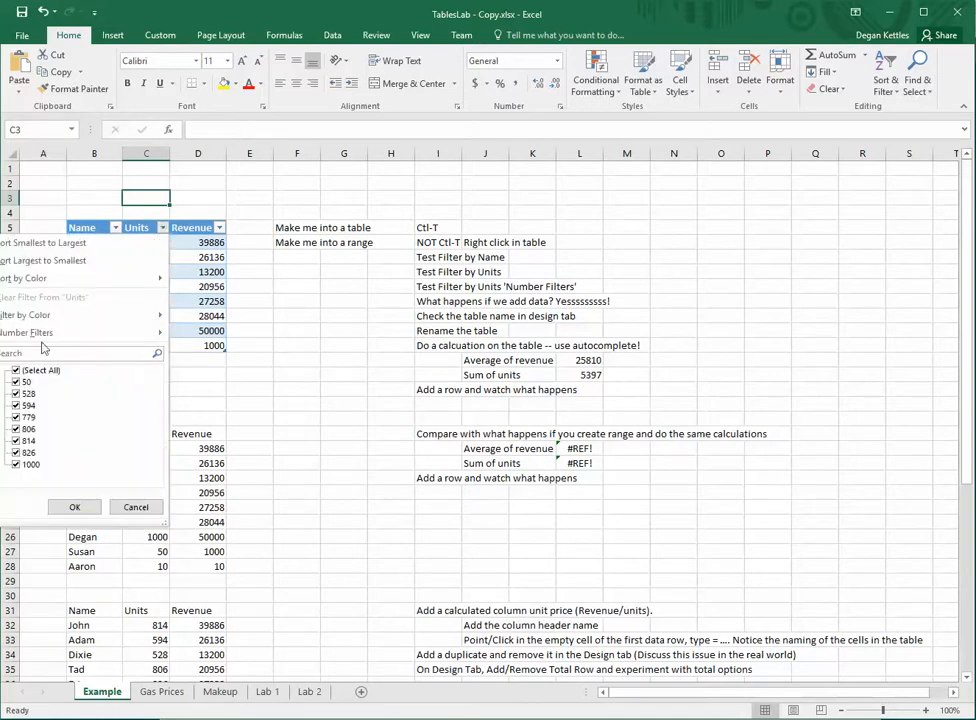
pyautogui.click(16, 371)
pyautogui.click(16, 394)
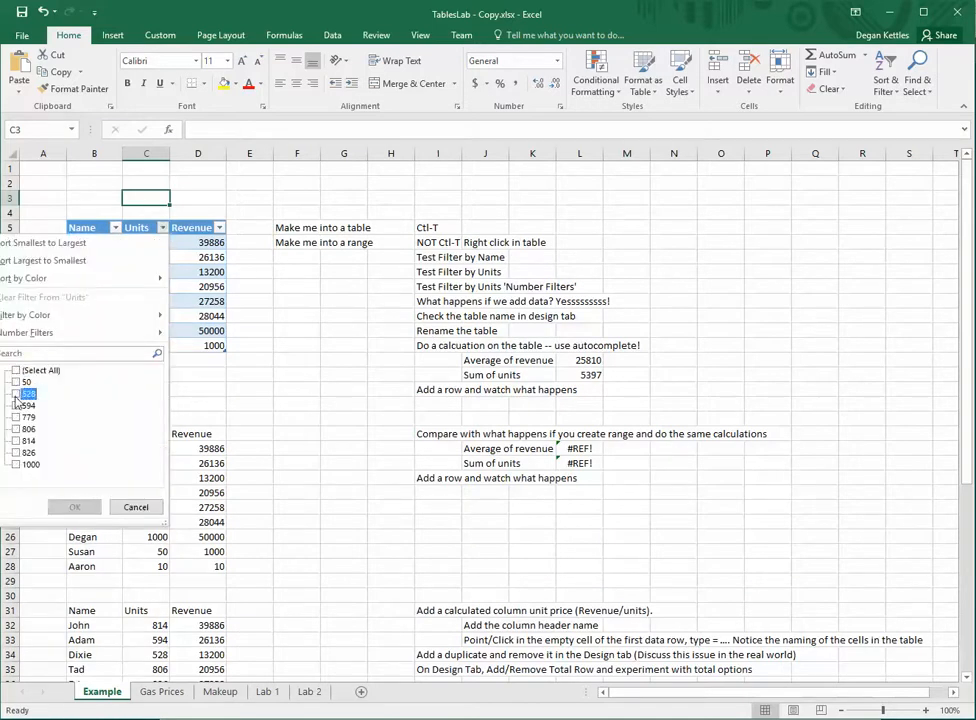
pyautogui.click(16, 405)
pyautogui.click(16, 440)
pyautogui.click(66, 508)
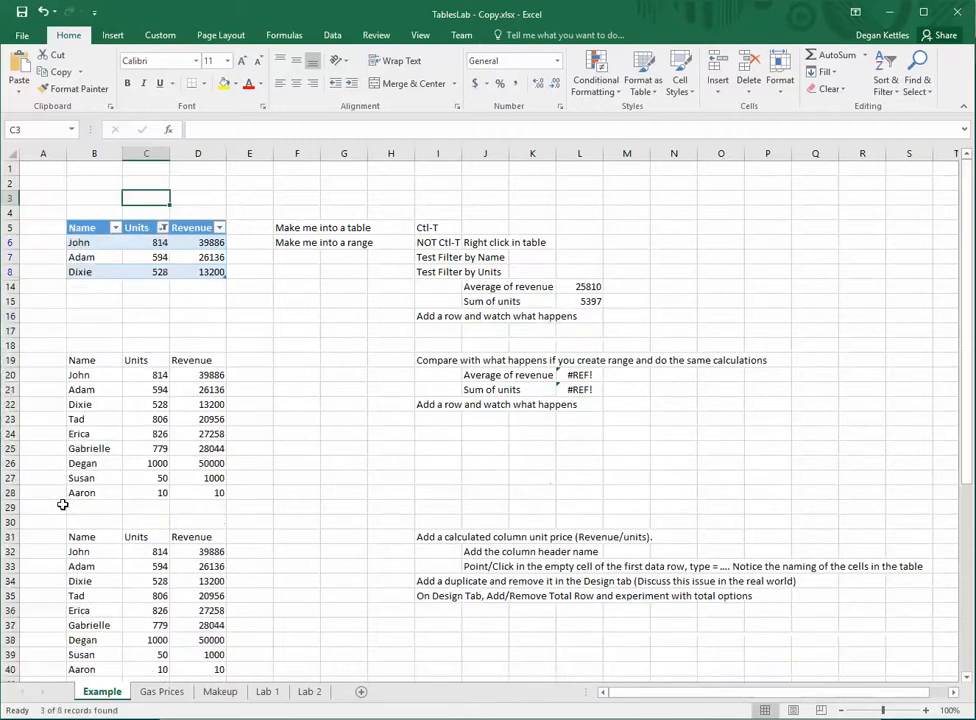
pyautogui.click(165, 229)
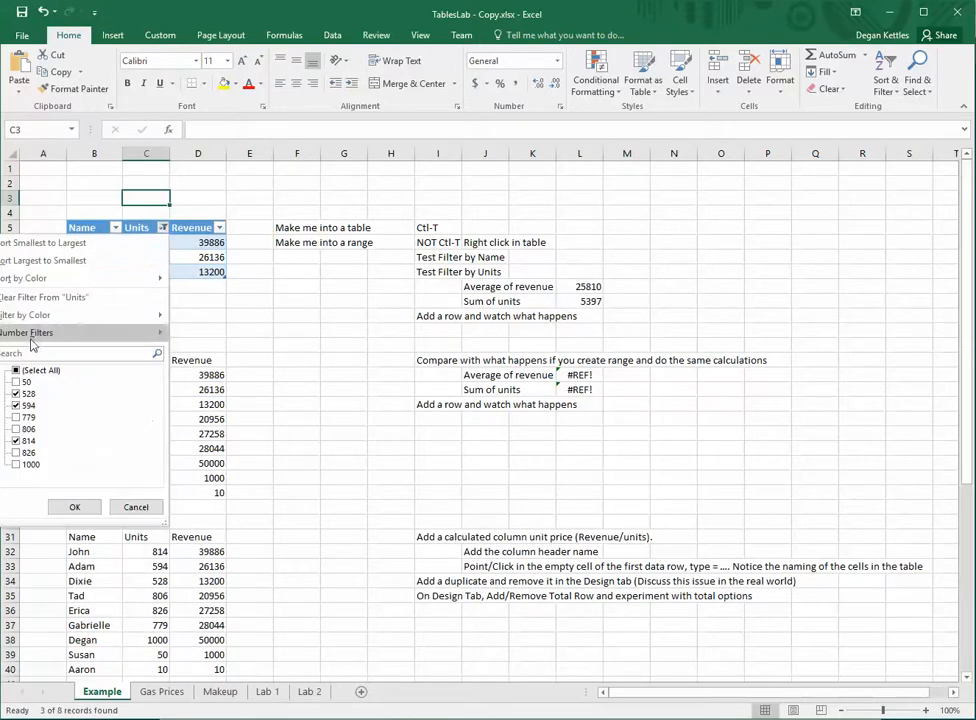
pyautogui.click(32, 300)
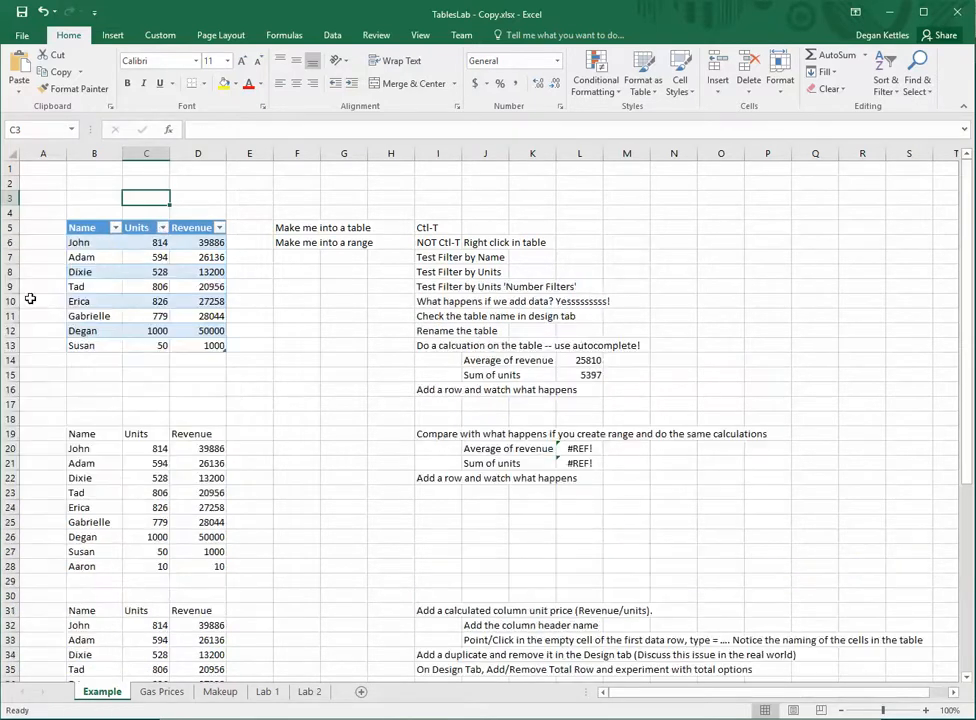
# Step: Apply a number filter to the Units column for values greater than 800, and clear that filter
pyautogui.click(163, 228)
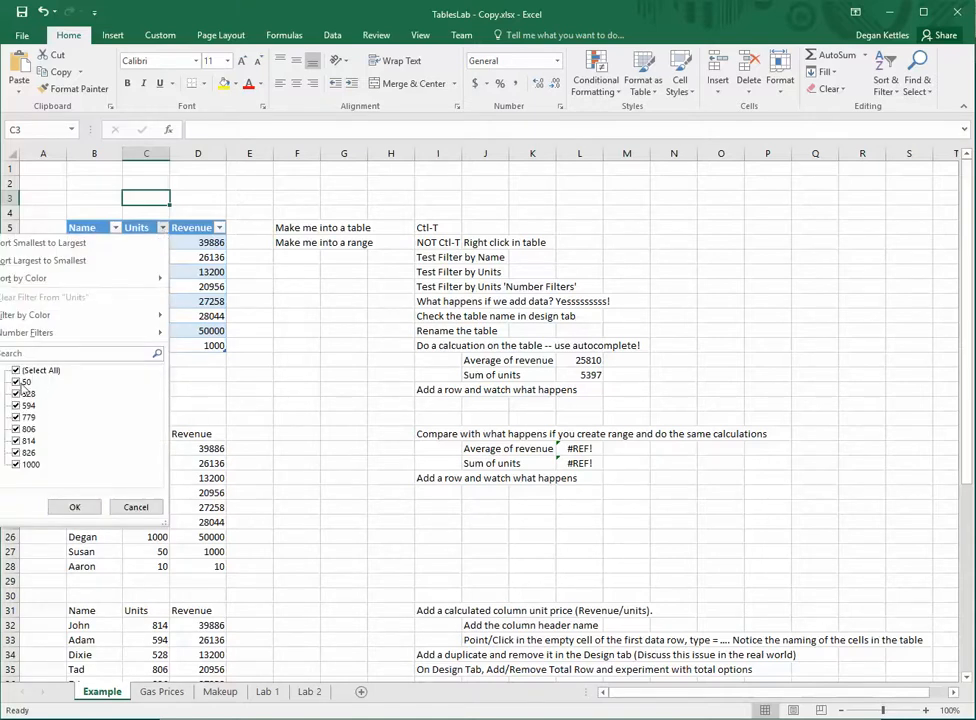
pyautogui.moveTo(28, 335)
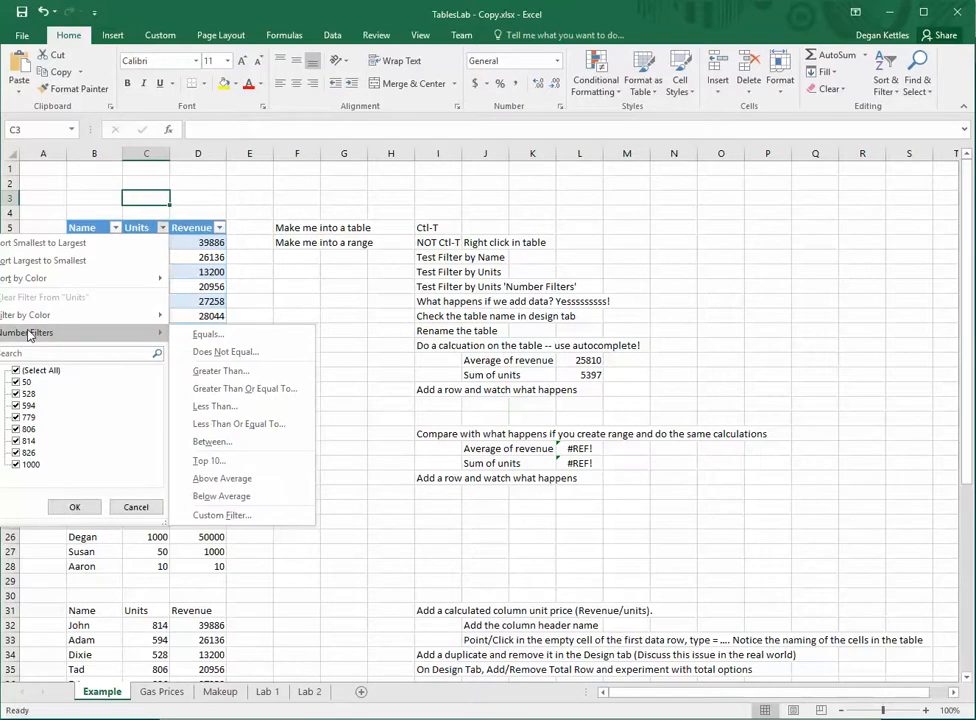
pyautogui.click(220, 371)
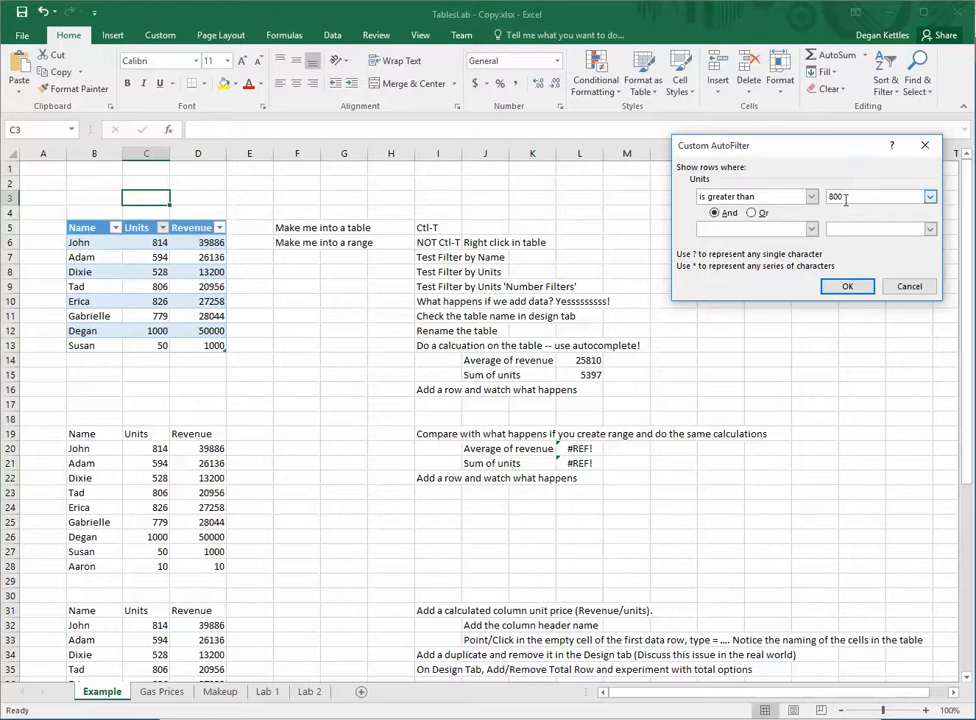
pyautogui.click(847, 287)
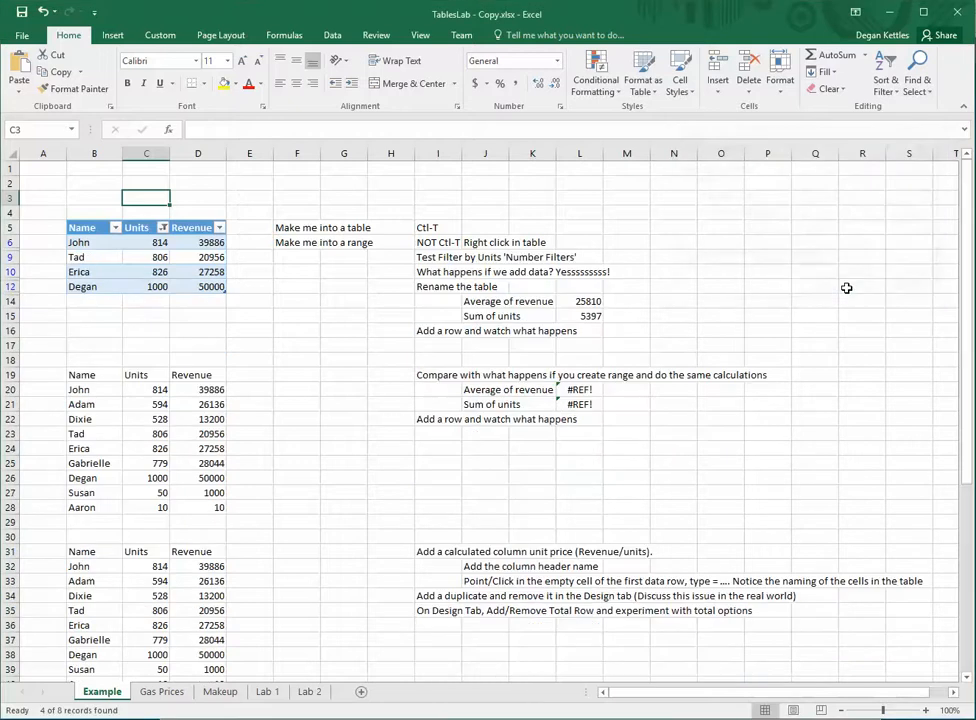
pyautogui.click(163, 228)
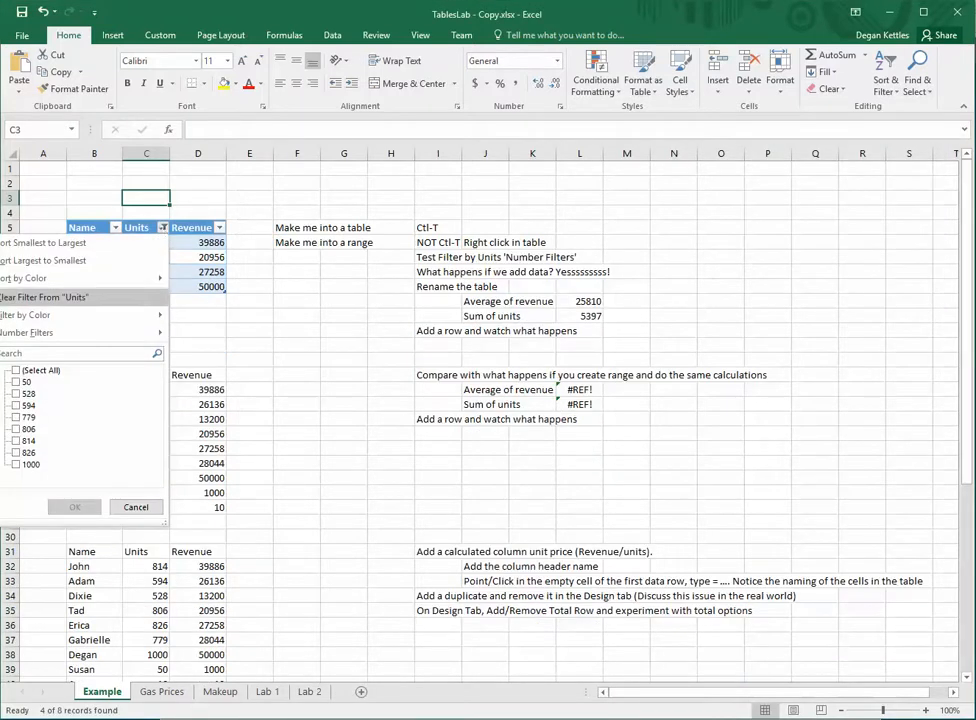
pyautogui.click(60, 297)
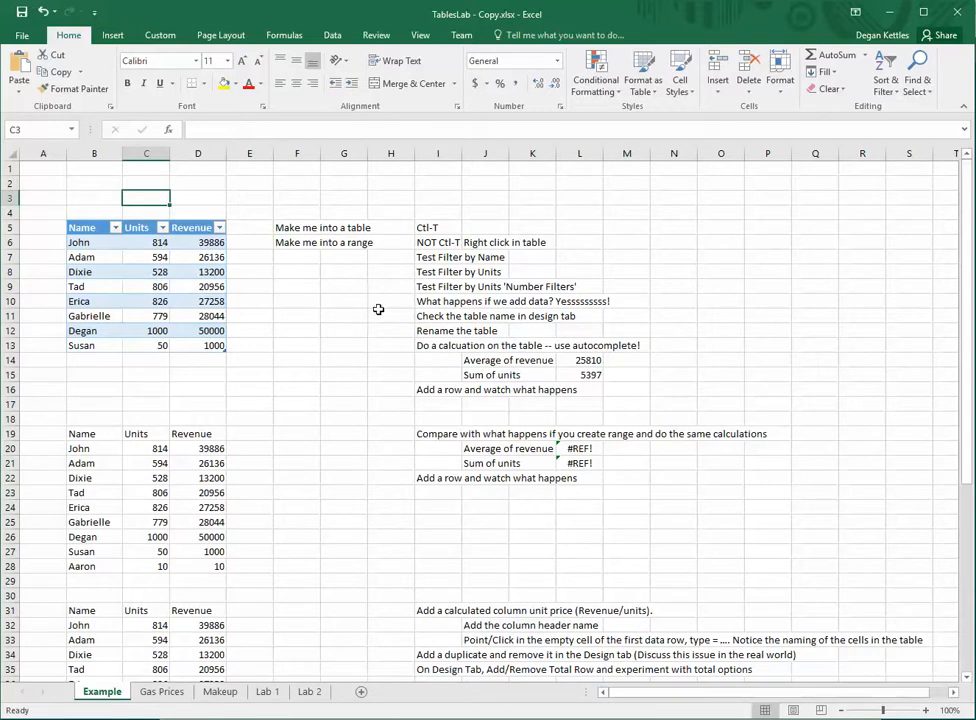
# Step: Select the Name header cell of the table and display the table's design properties to check its name
pyautogui.click(142, 242)
pyautogui.click(70, 242)
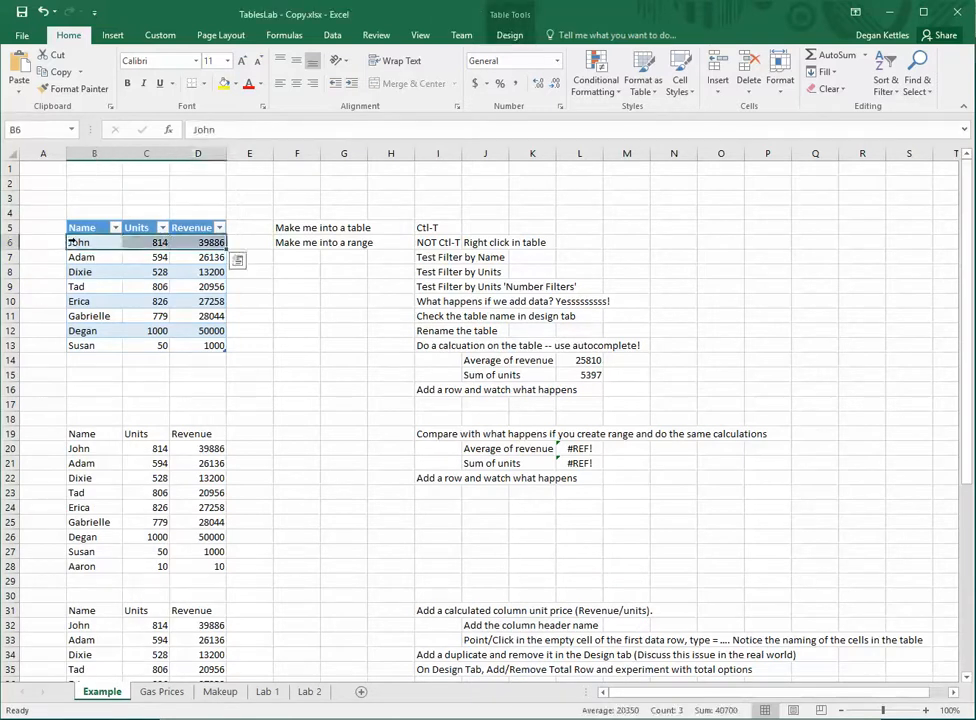
pyautogui.click(88, 227)
pyautogui.click(507, 35)
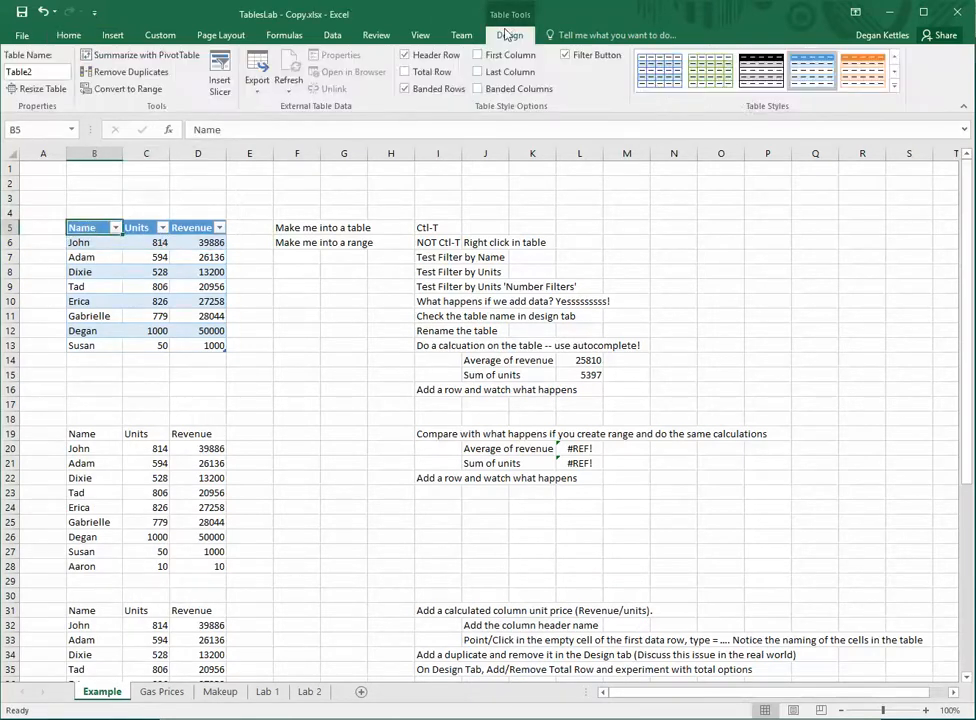
# Step: Rename the table as Sales
pyautogui.click(44, 70)
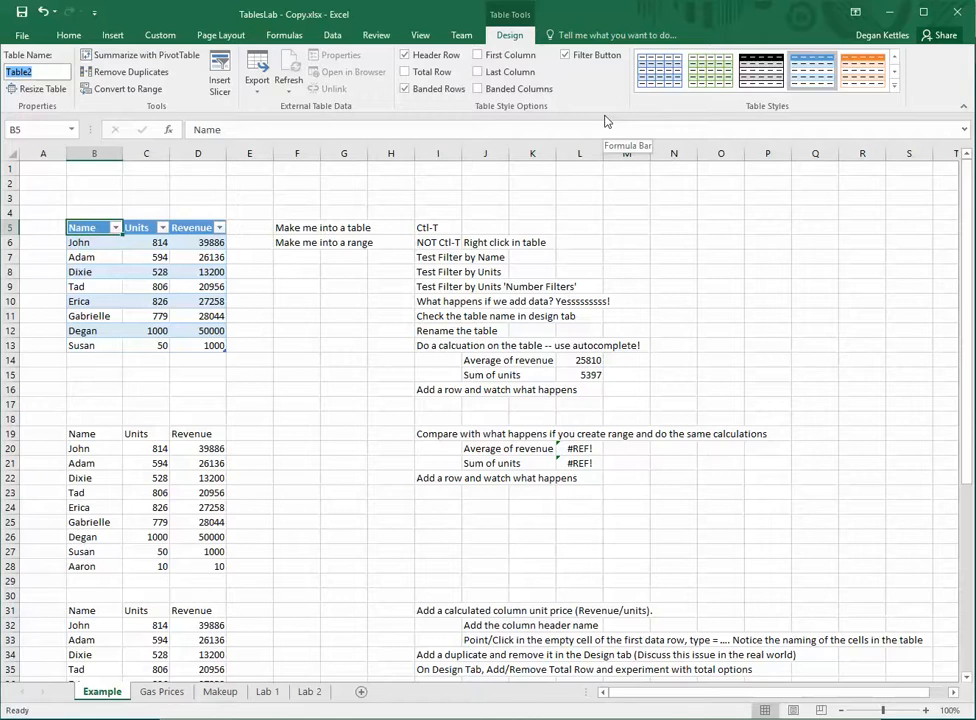
pyautogui.write('S')
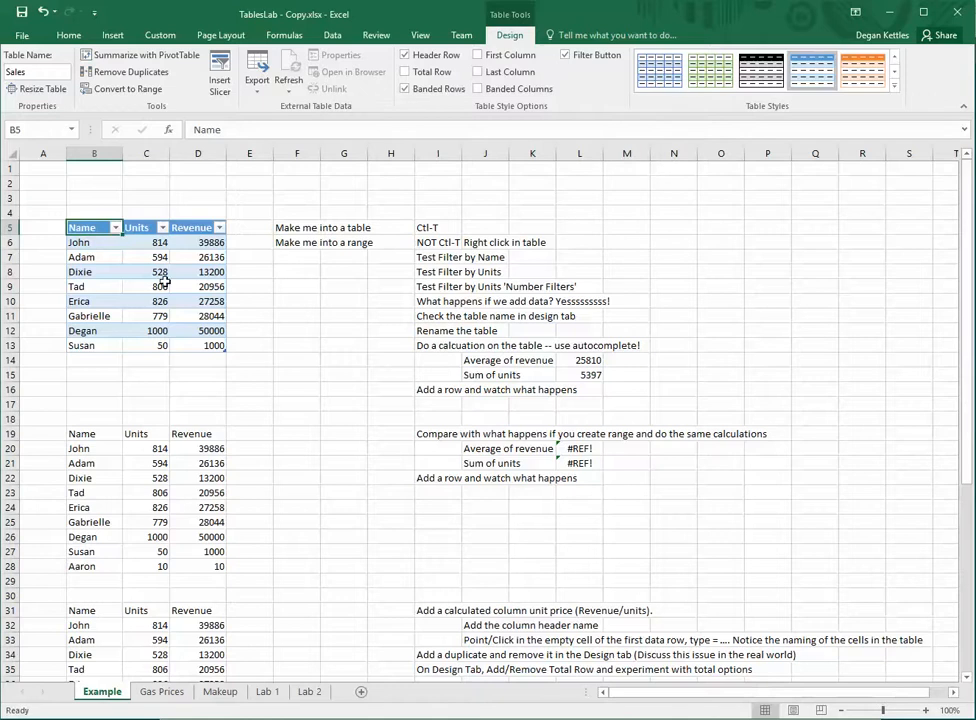
pyautogui.click(618, 361)
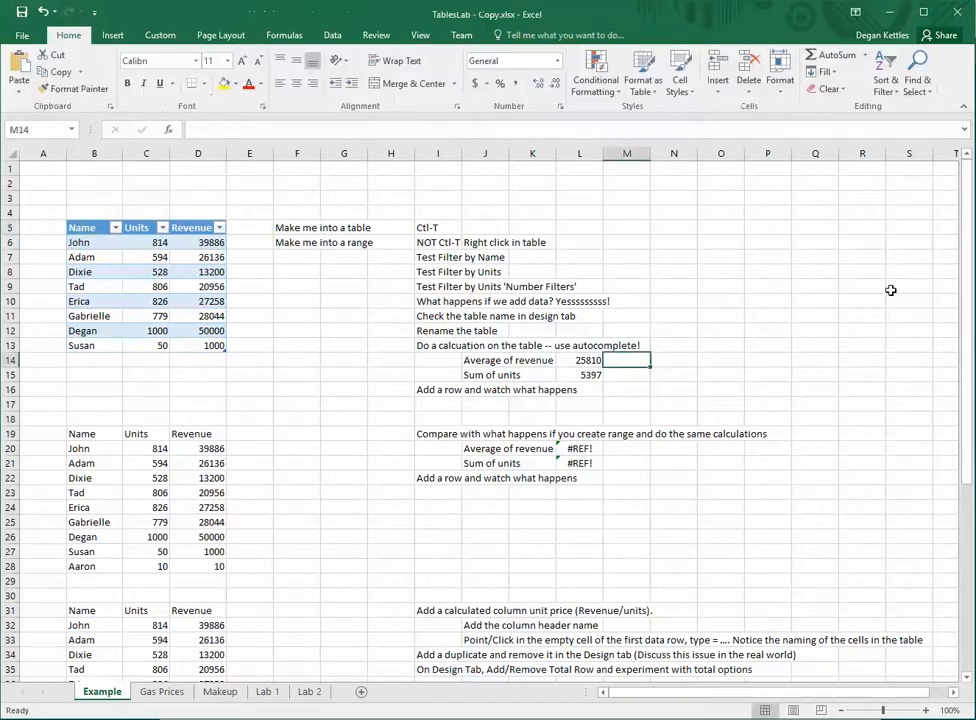
# Step: Highlight the table's Units values in C6:C13 and recheck the table's name in its design properties
pyautogui.click(155, 242)
pyautogui.moveTo(155, 242); pyautogui.dragTo(159, 342)
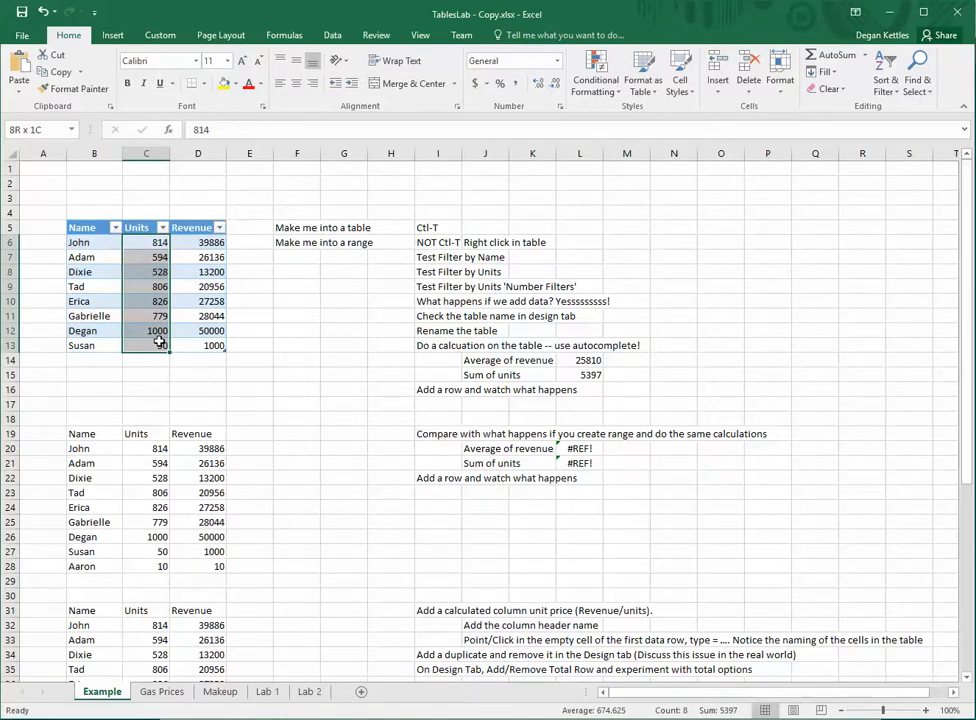
pyautogui.click(283, 334)
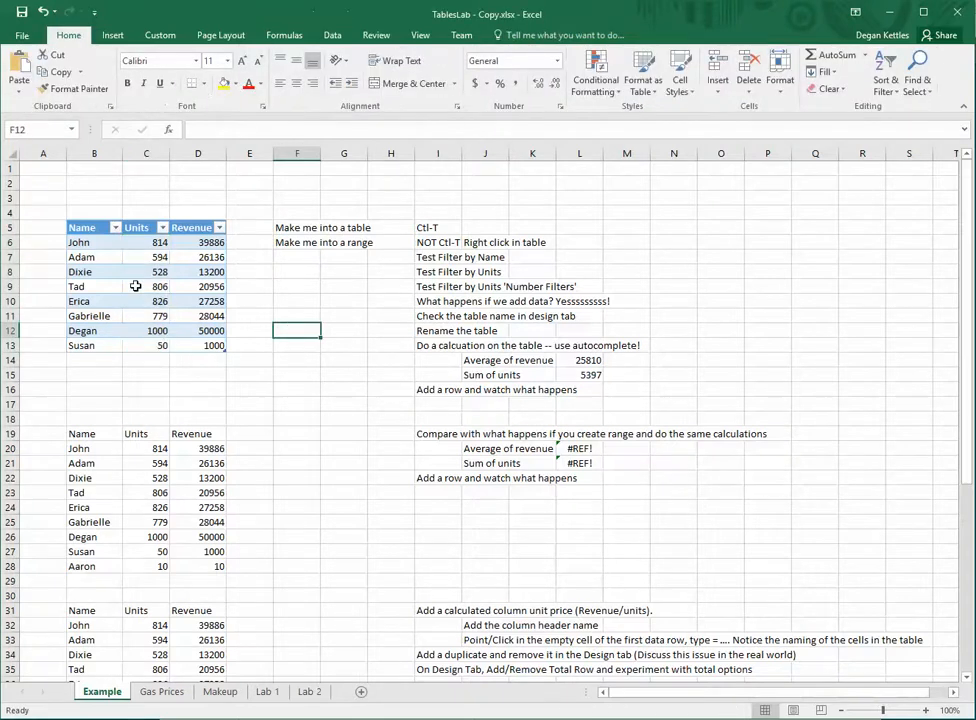
pyautogui.click(75, 229)
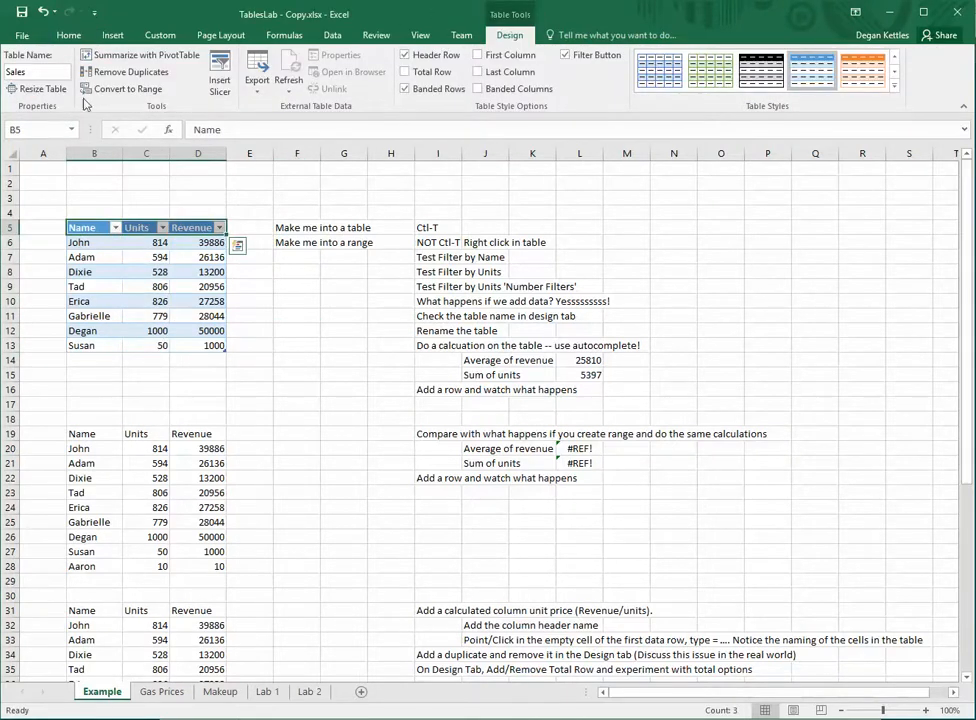
pyautogui.click(20, 70)
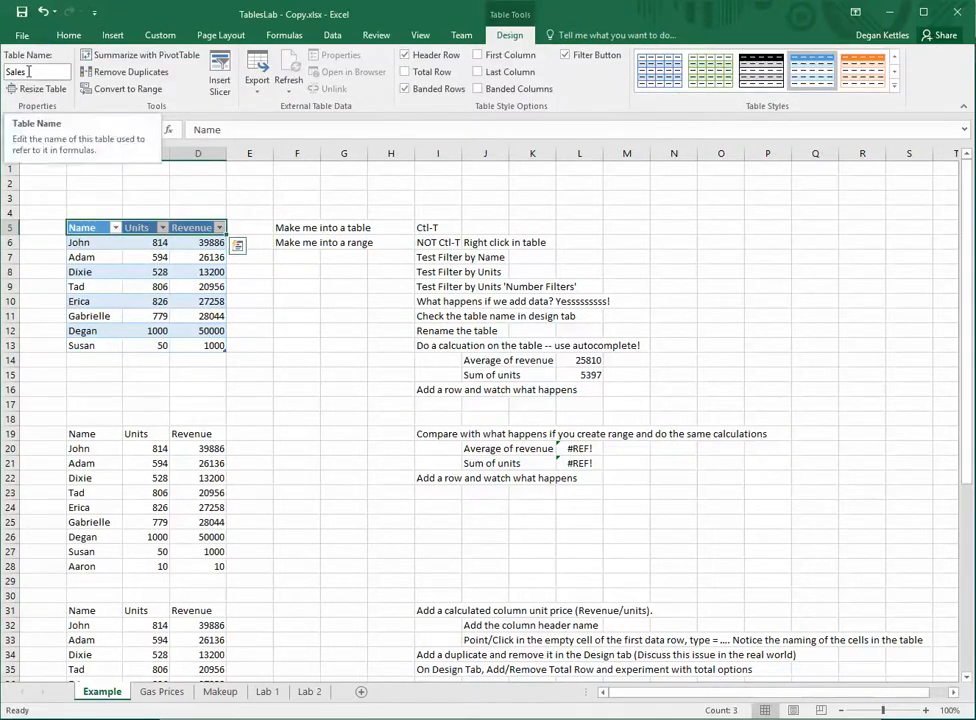
# Step: Enter =sum(Sales[Units]) in cell M15 to total the table's units, picking the Units column from the suggestions
pyautogui.click(627, 374)
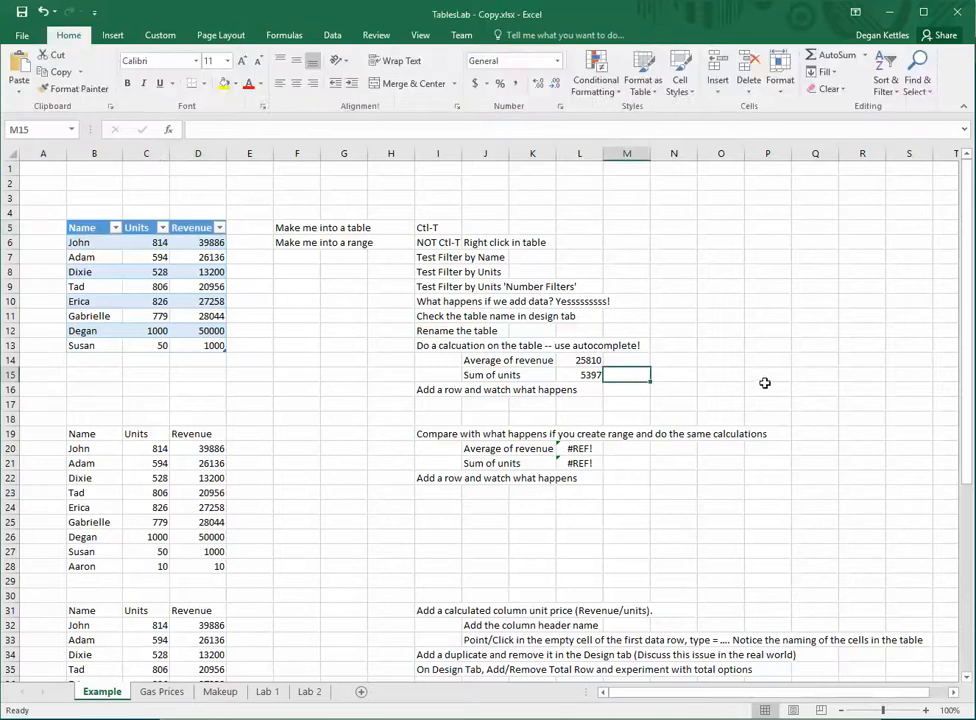
pyautogui.write('=')
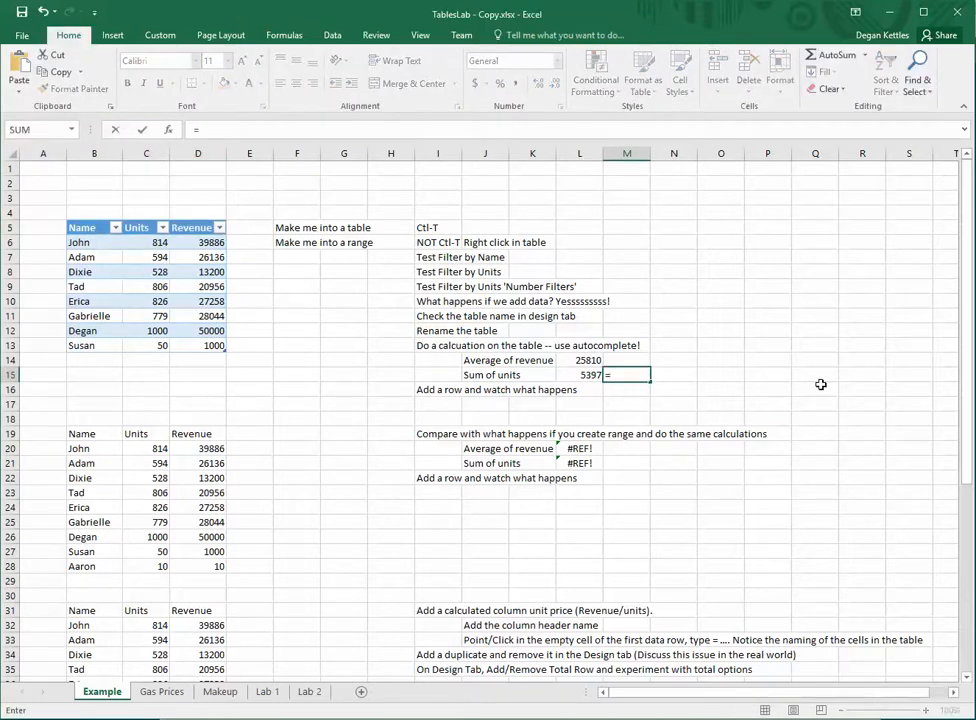
pyautogui.write('sum(')
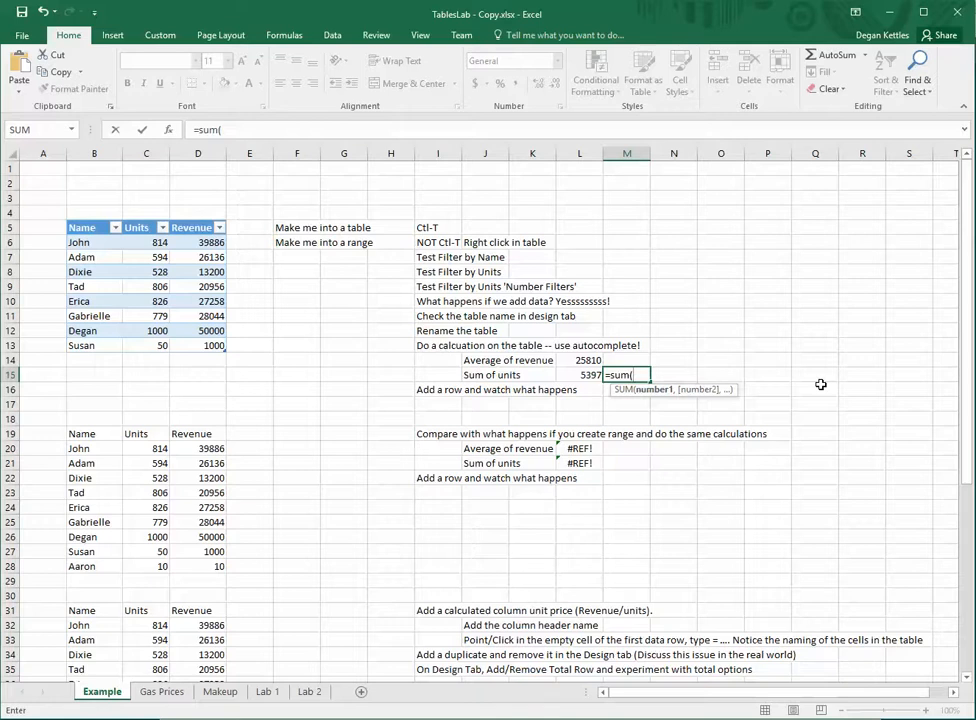
pyautogui.write('Sales')
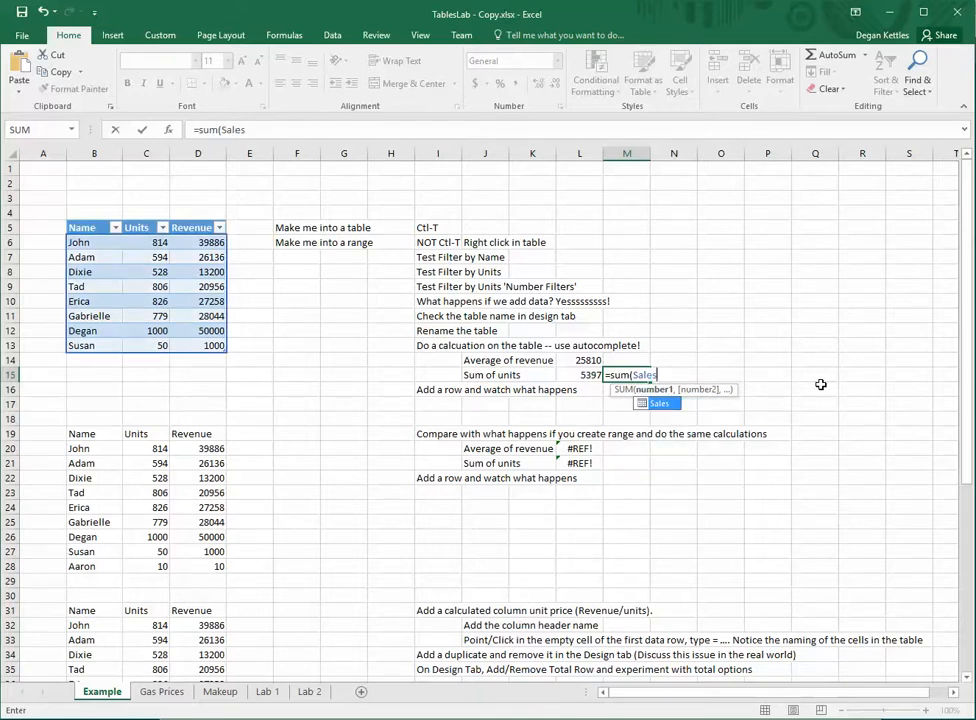
pyautogui.write('[')
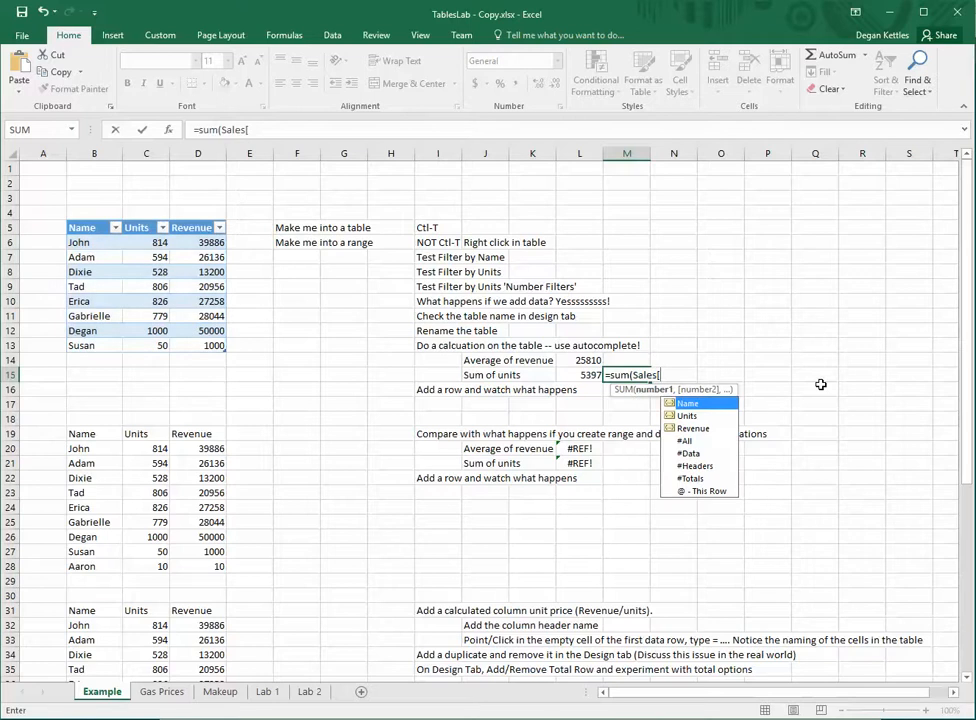
pyautogui.doubleClick(688, 414)
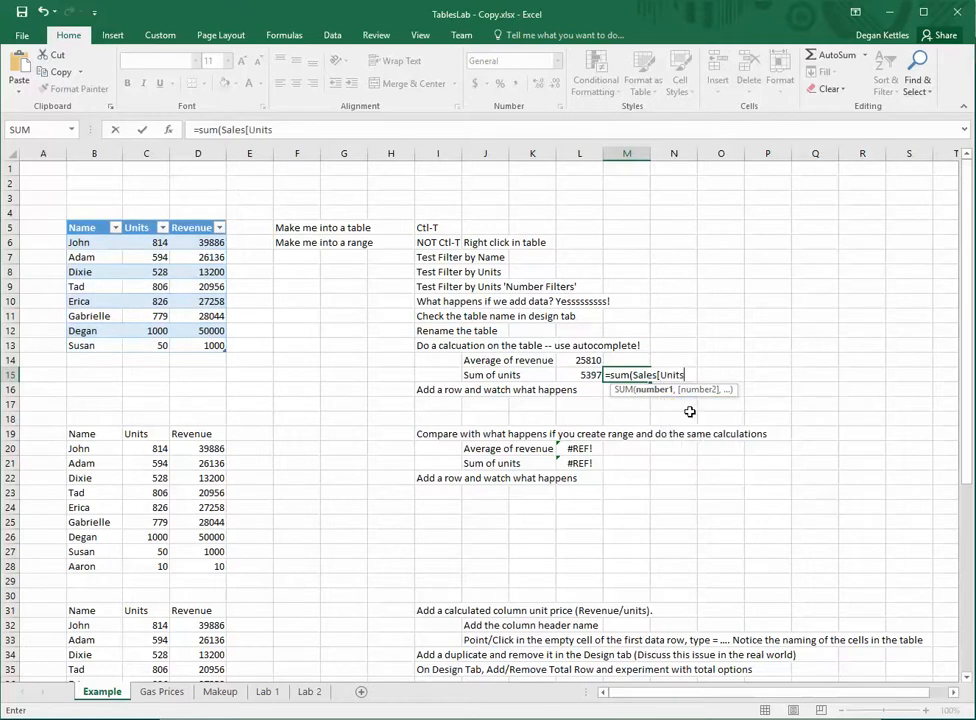
pyautogui.write('])')
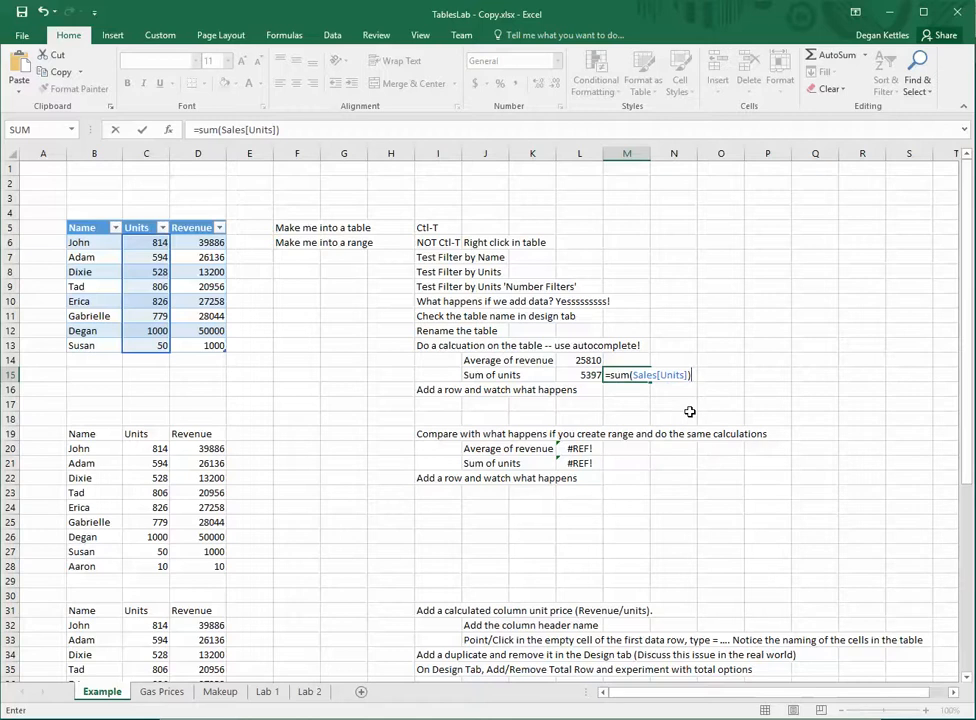
pyautogui.press('Return')
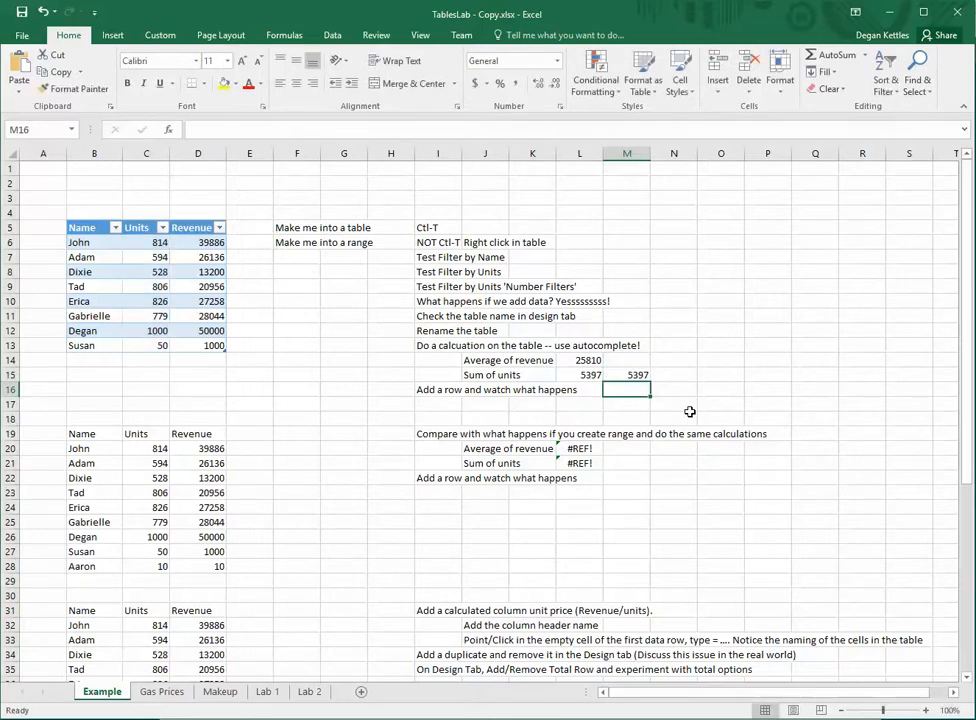
# Step: Enter =average(Sales[Revenue]) in cell M14 to average the table's revenue, picking the Revenue column from the suggestions
pyautogui.click(619, 364)
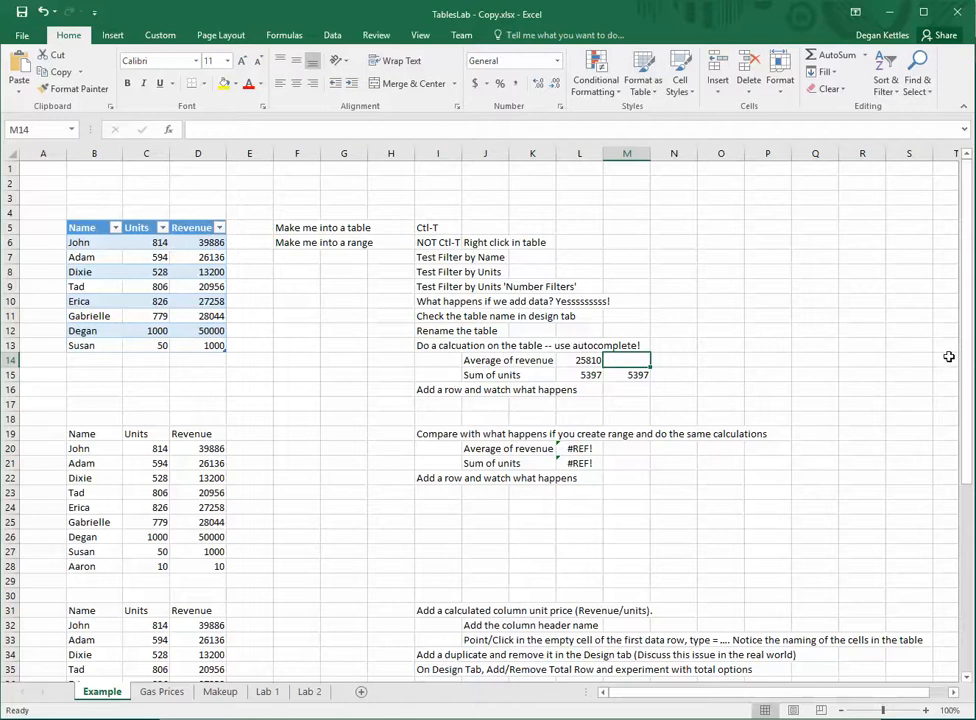
pyautogui.write('=aver')
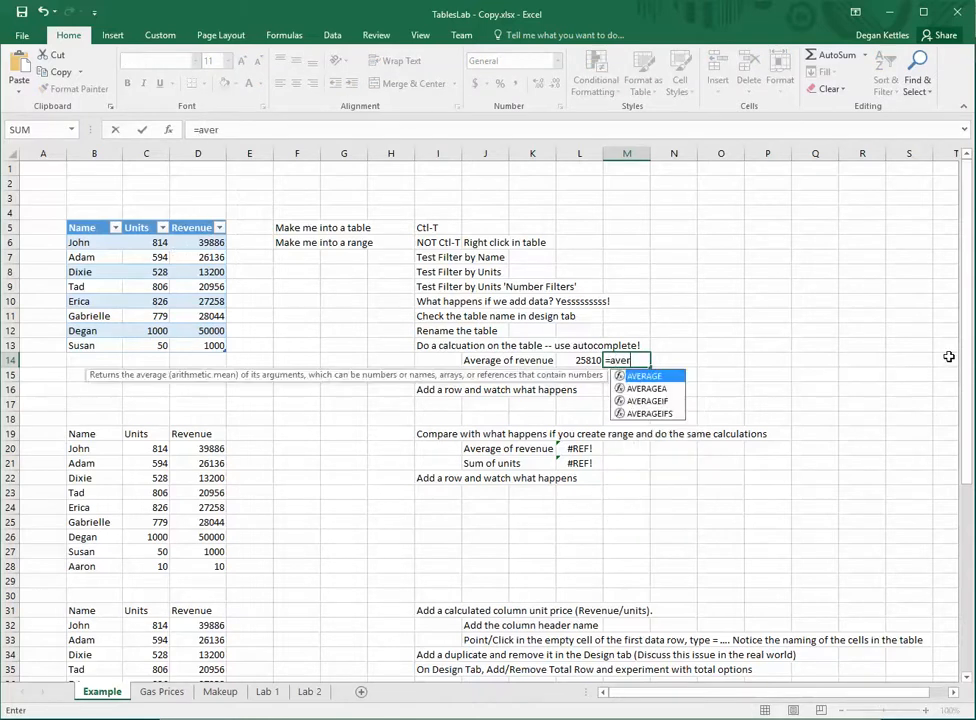
pyautogui.write('age(')
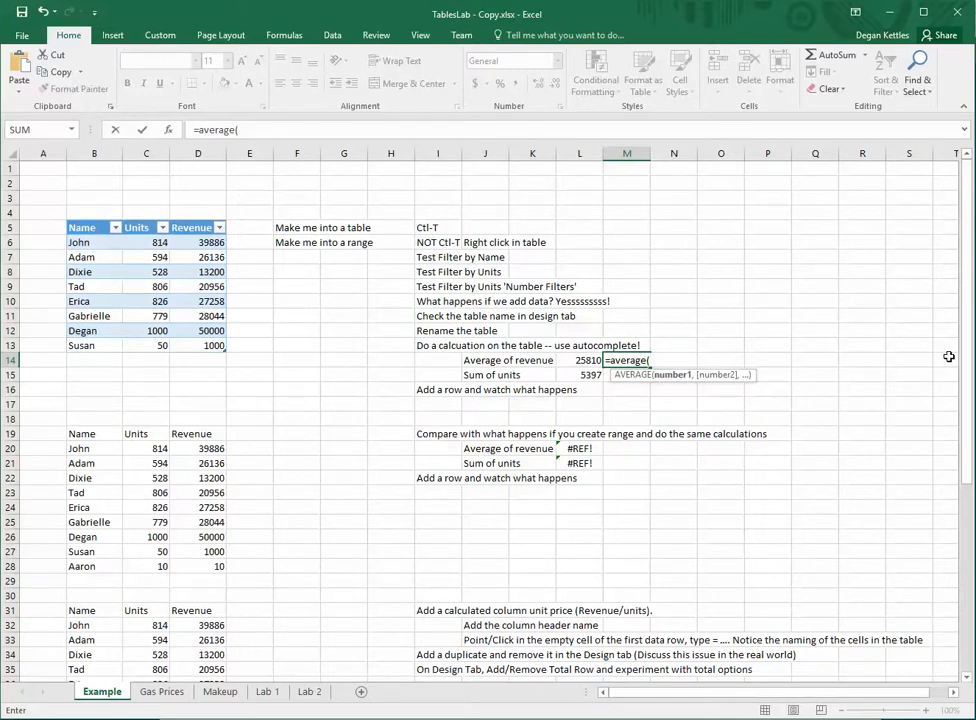
pyautogui.write('Sales')
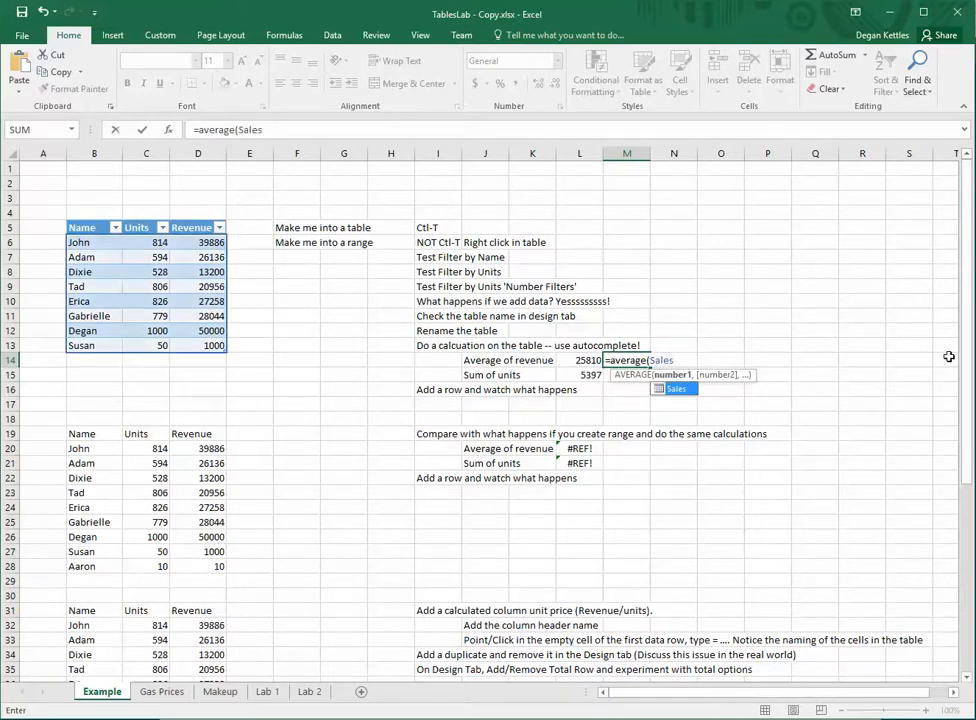
pyautogui.write('[re')
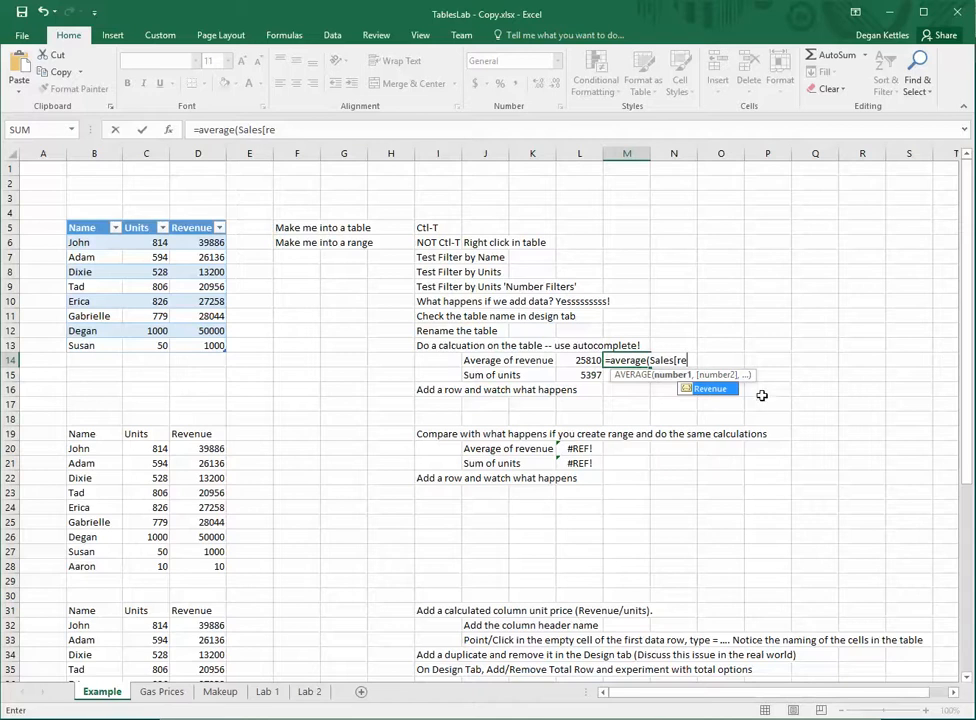
pyautogui.doubleClick(716, 389)
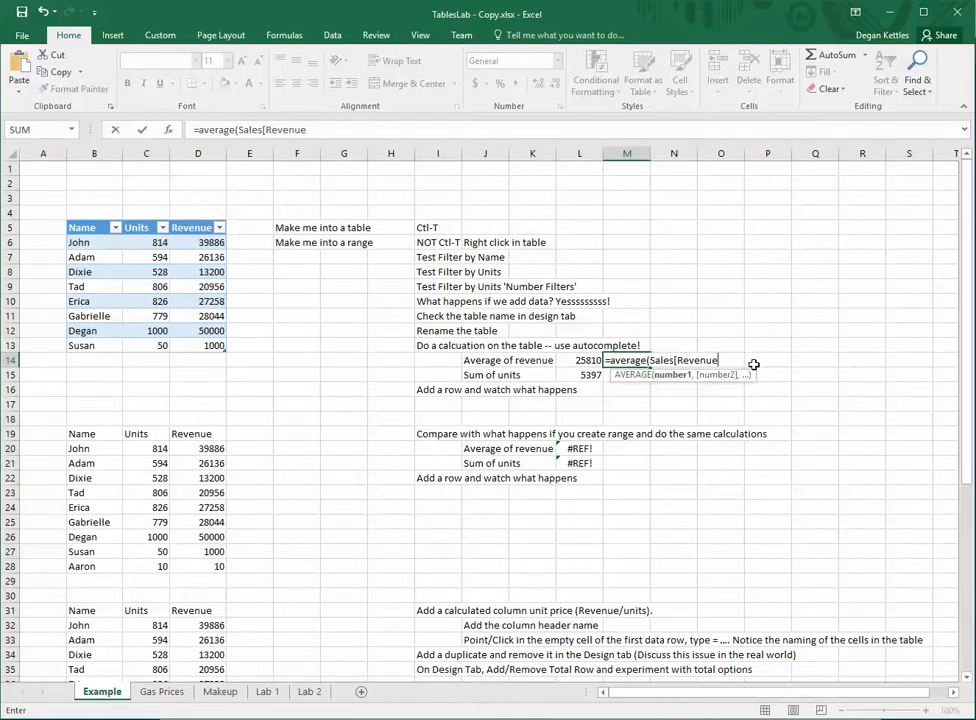
pyautogui.write('])')
pyautogui.press('Return')
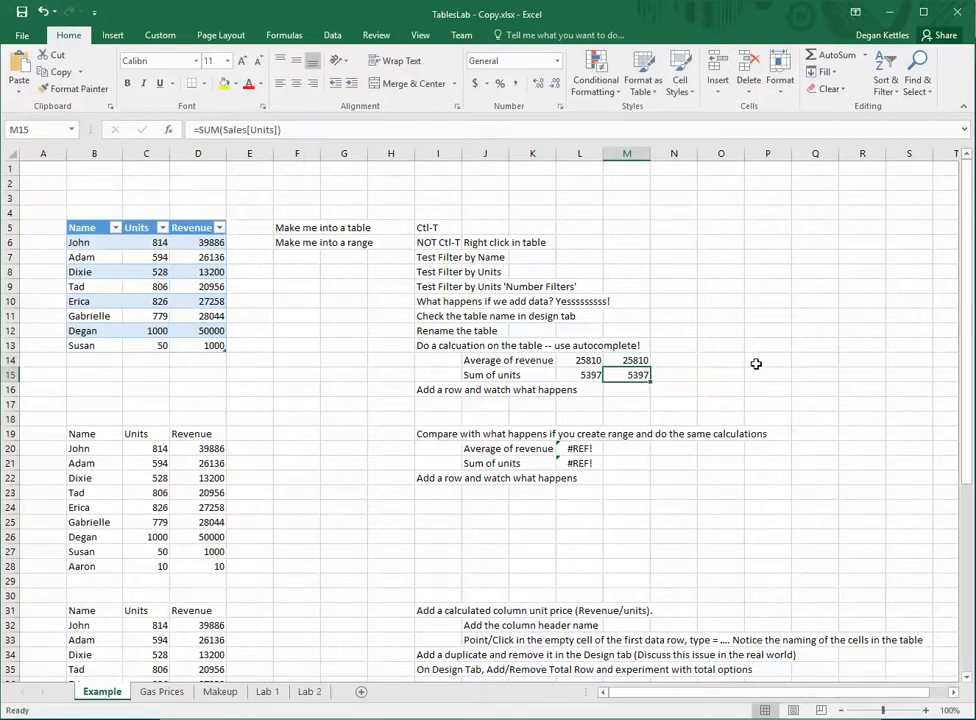
pyautogui.scroll(-2, 704, 386)
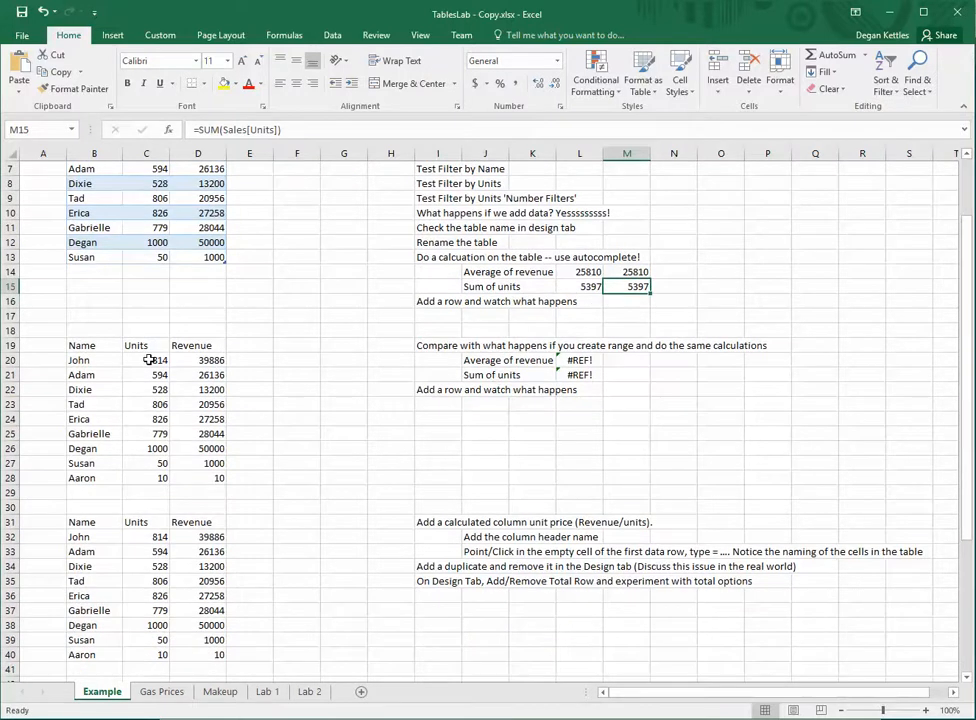
pyautogui.moveTo(148, 361); pyautogui.dragTo(152, 478)
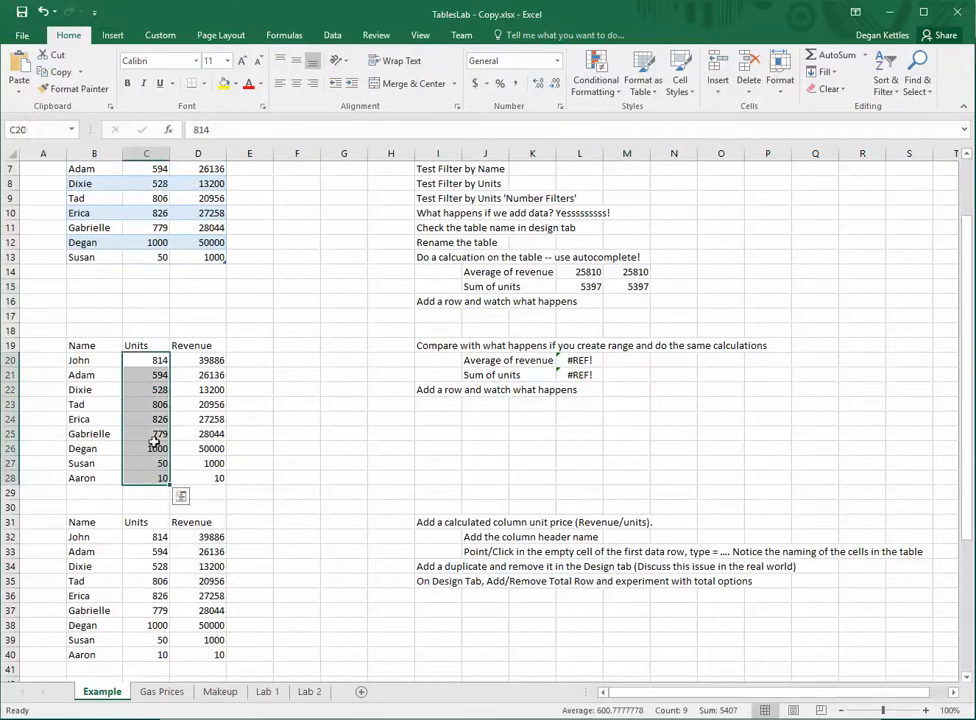
pyautogui.click(44, 128)
pyautogui.click(264, 283)
pyautogui.scroll(2, 262, 295)
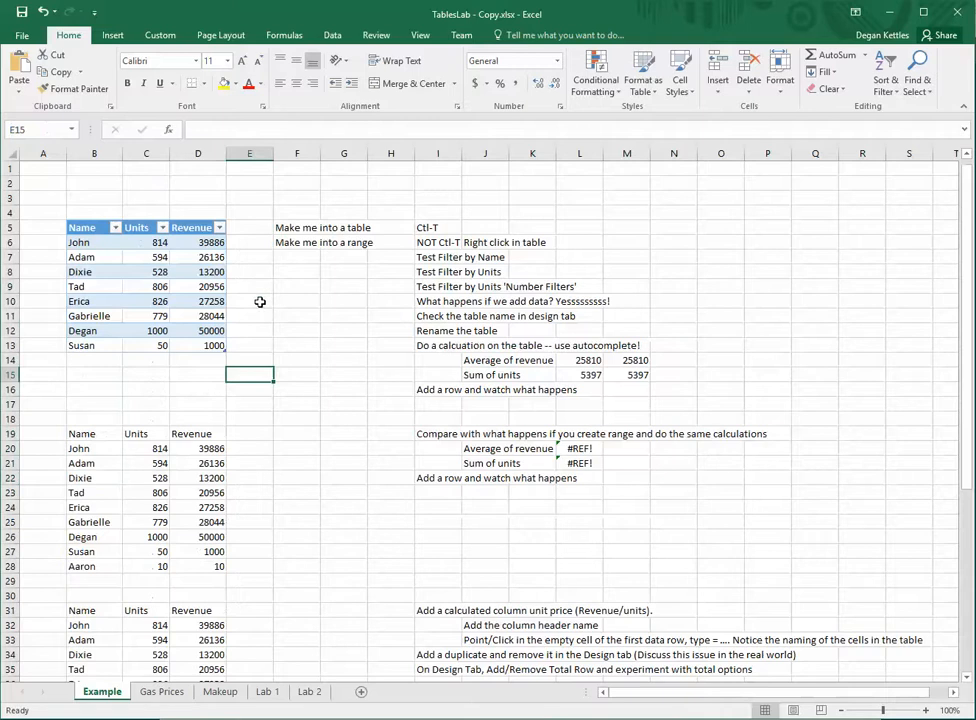
# Step: Add a row directly below the table's last entry in row 14 with a person's first name, 5000 units and 100000 revenue
pyautogui.click(94, 358)
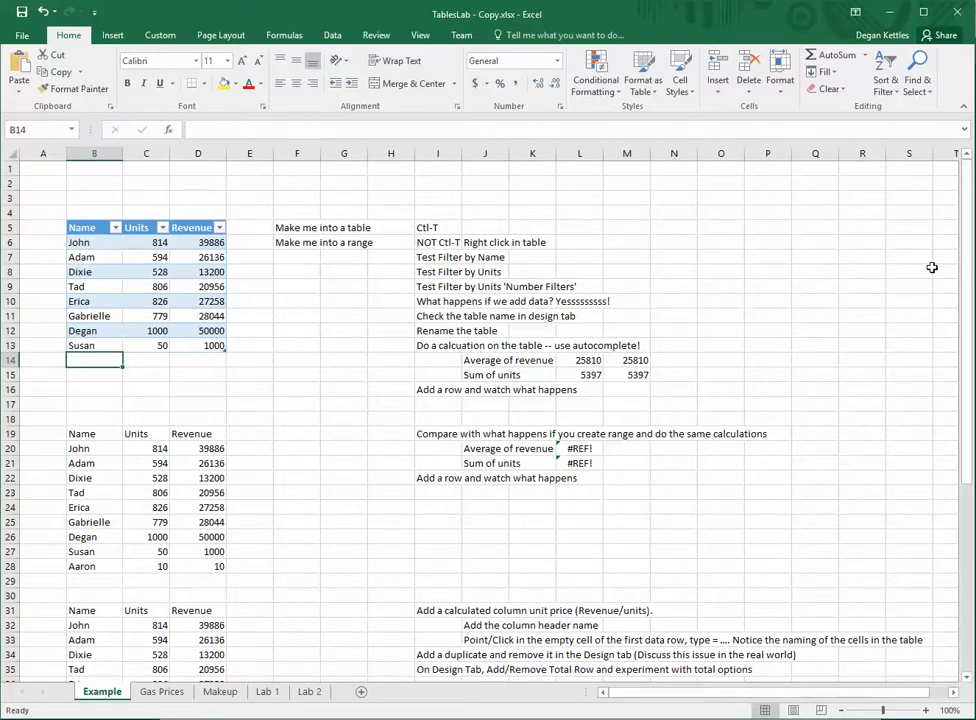
pyautogui.write('John')
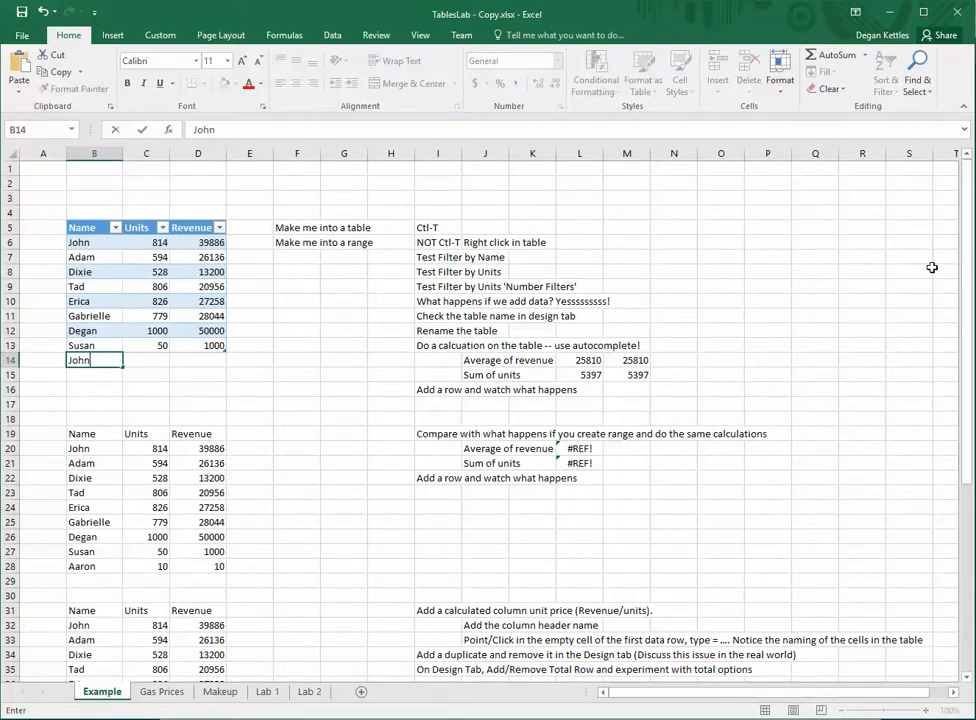
pyautogui.press('Tab')
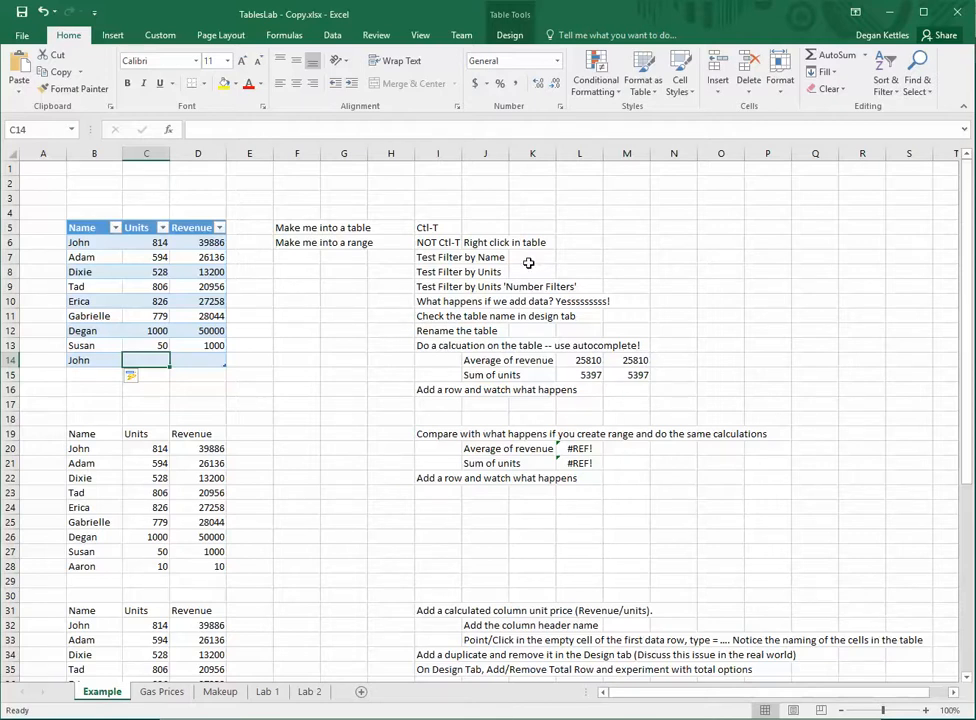
pyautogui.write('5000')
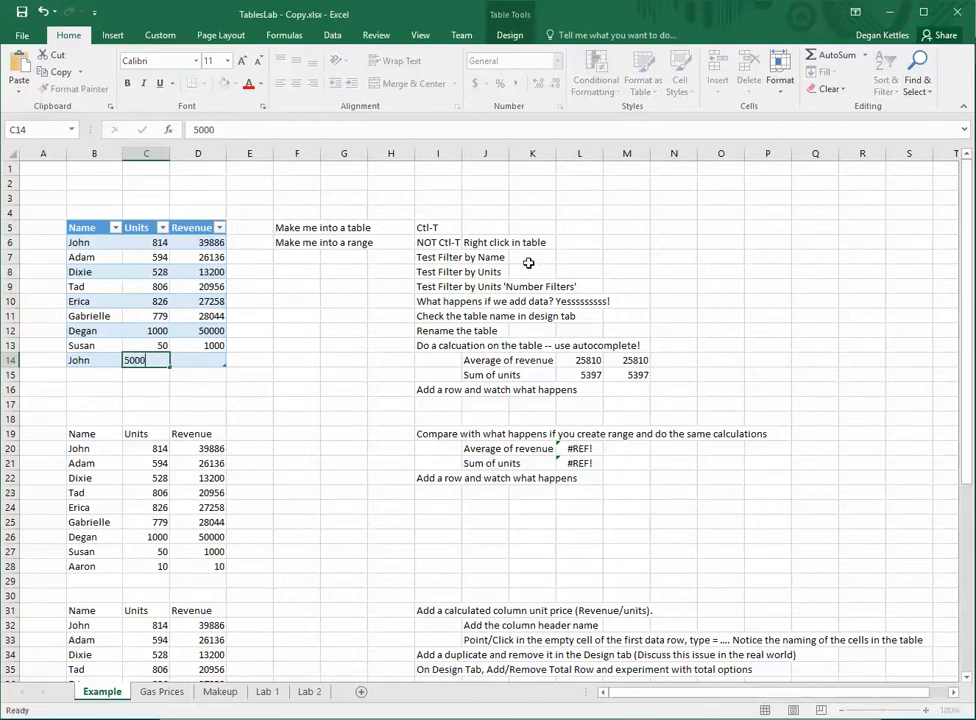
pyautogui.press('Tab')
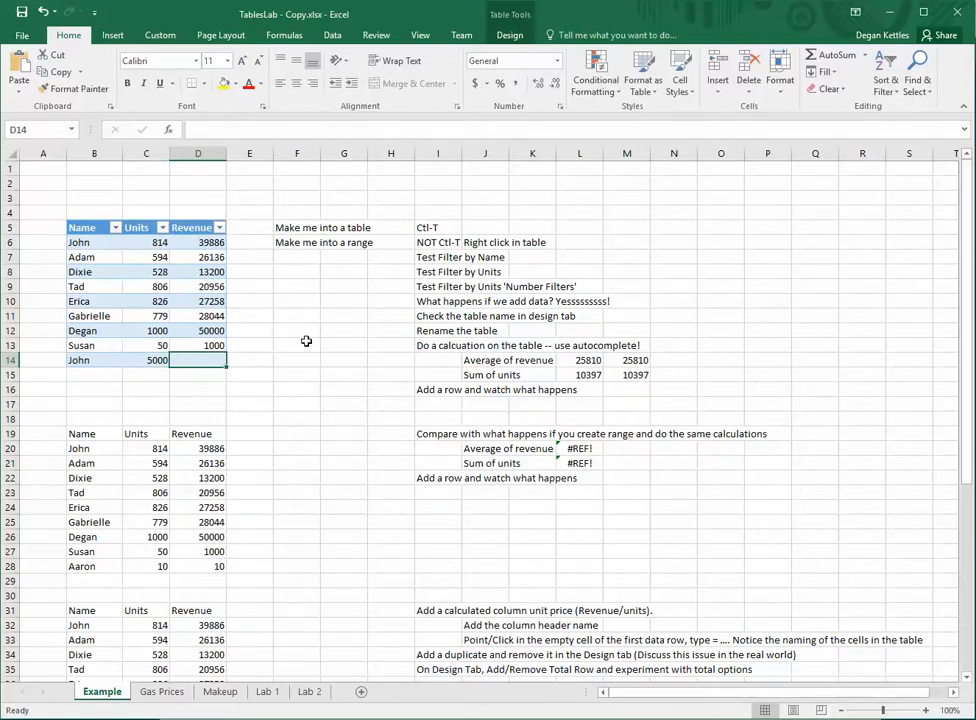
pyautogui.write('100000')
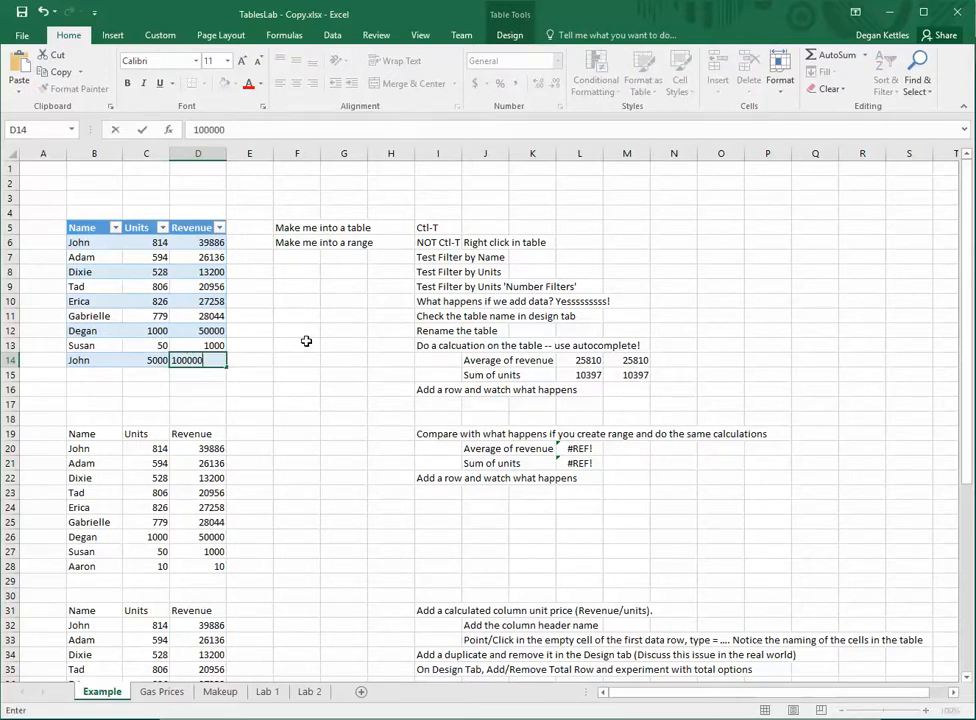
pyautogui.press('Return')
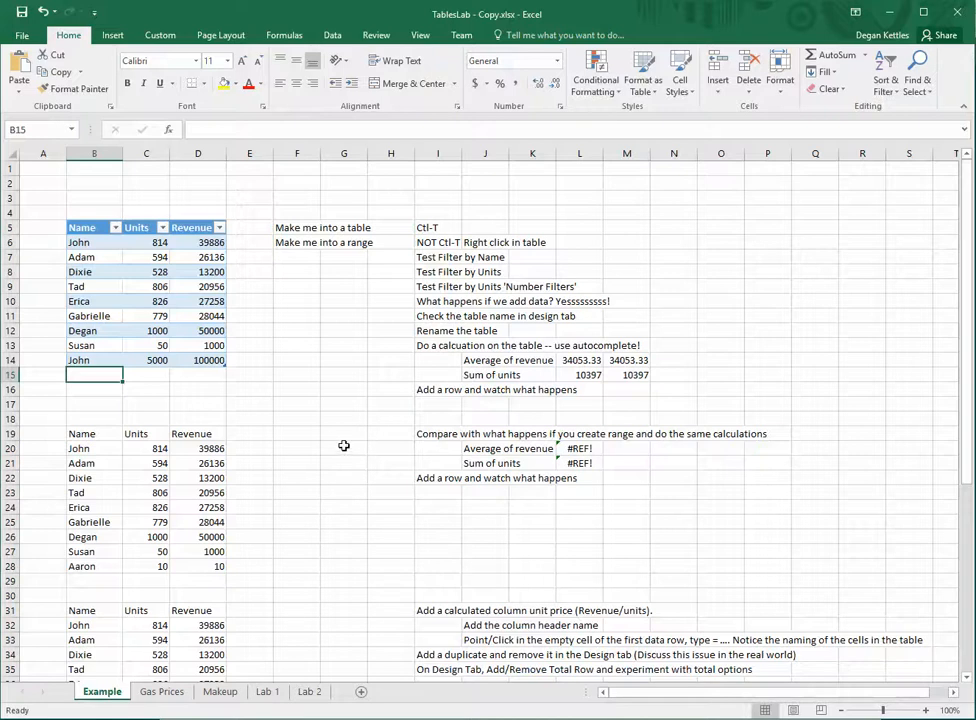
# Step: Name the range C20:C28 in the second data block Units
pyautogui.scroll(-1, 343, 445)
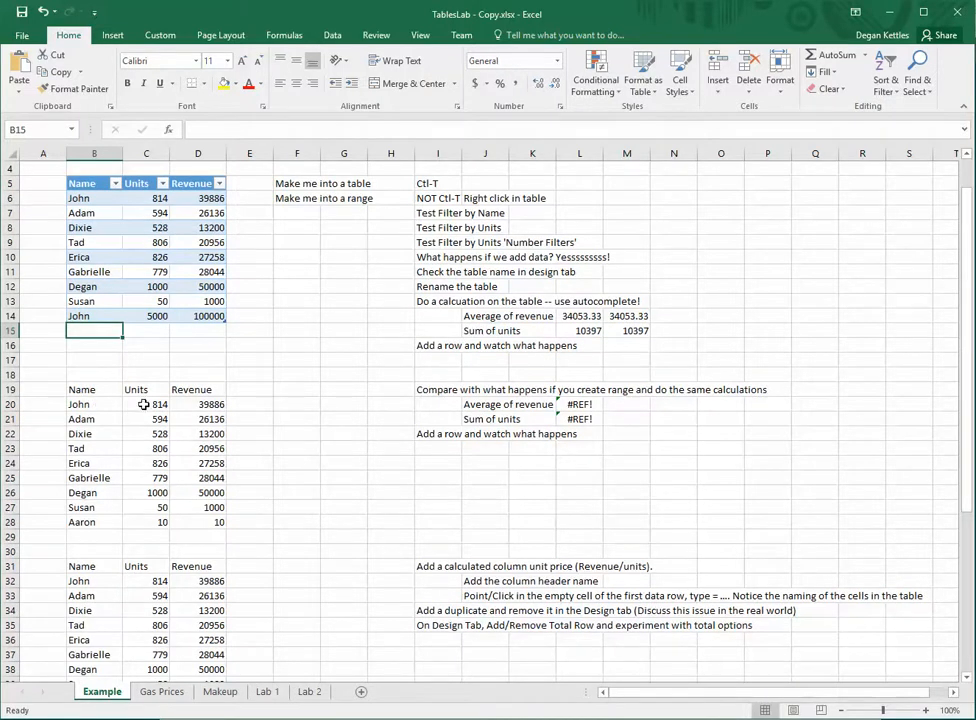
pyautogui.moveTo(144, 404); pyautogui.dragTo(152, 525)
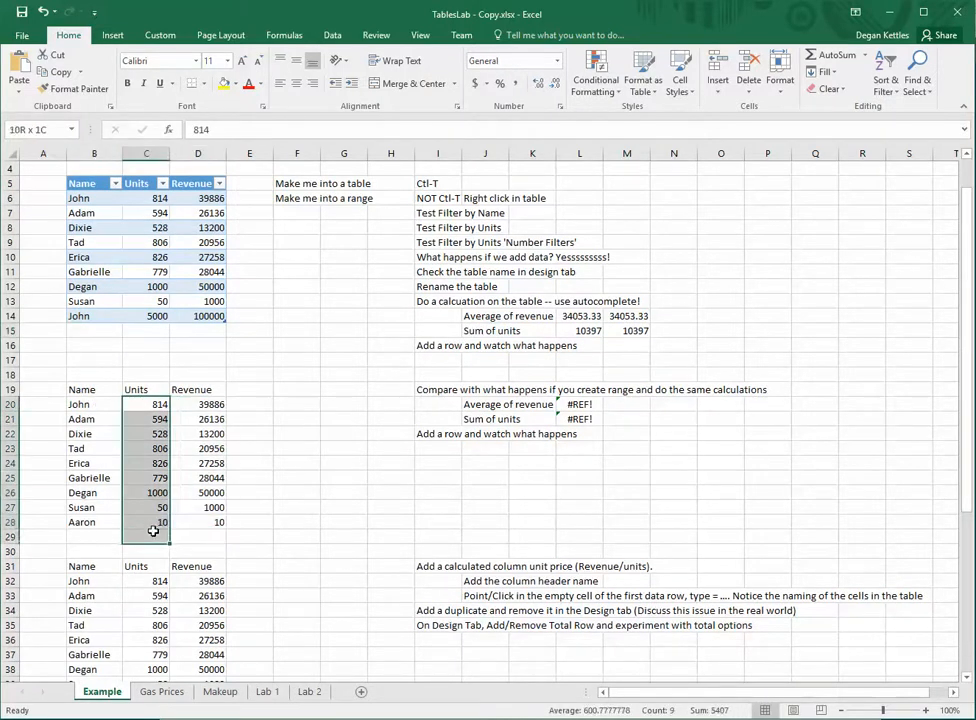
pyautogui.click(42, 129)
pyautogui.write('Unit')
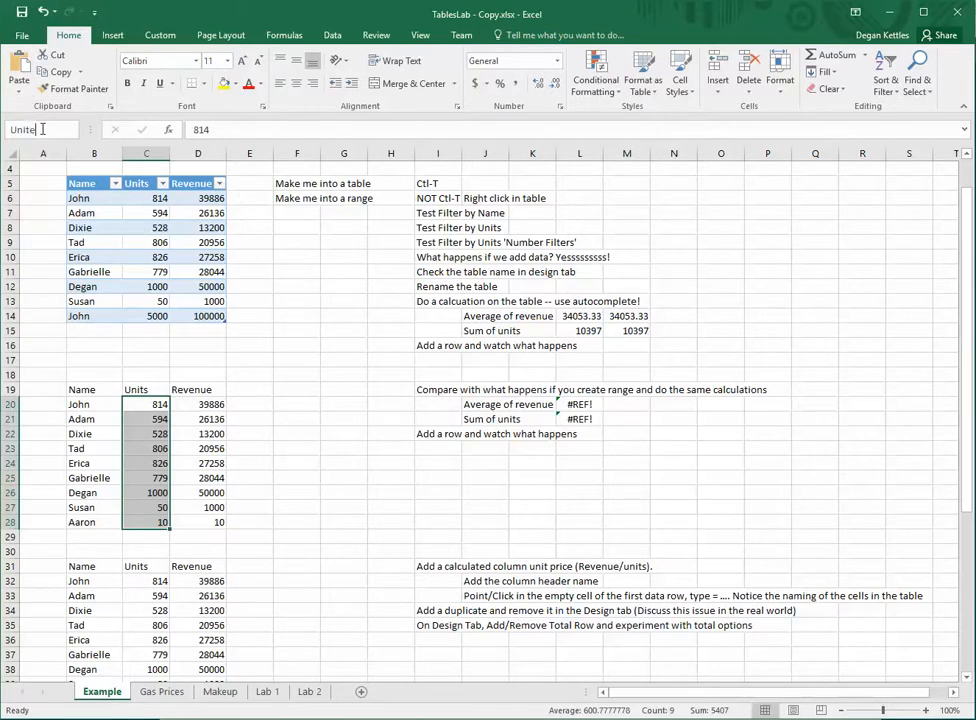
pyautogui.write('s')
pyautogui.press('Return')
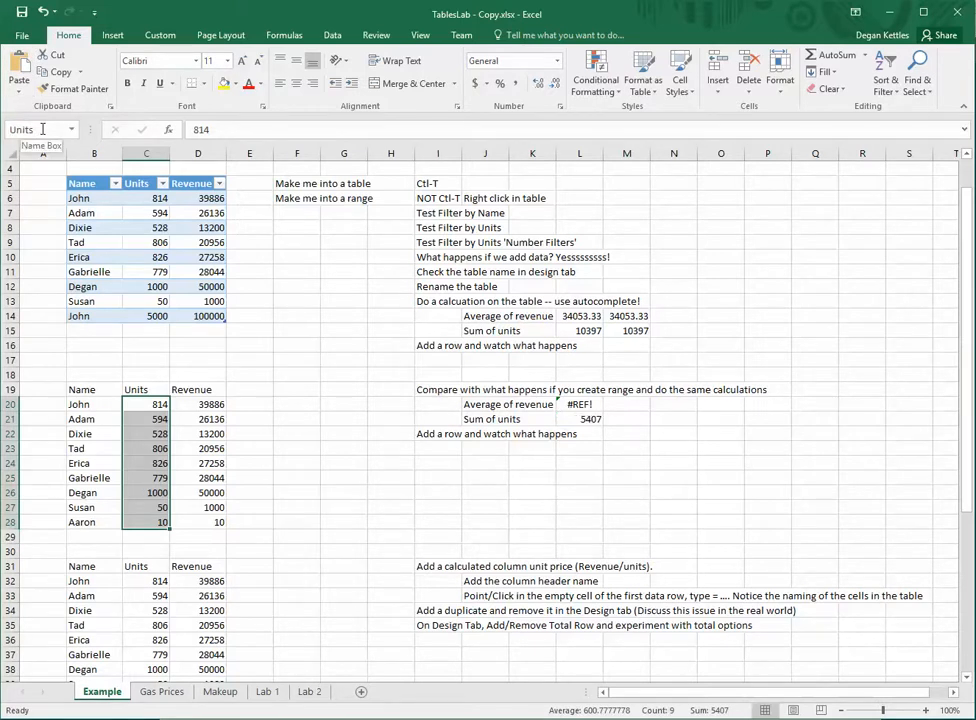
# Step: Enter =sum(units) in cell M21 to total the units through the named range
pyautogui.click(638, 408)
pyautogui.click(641, 420)
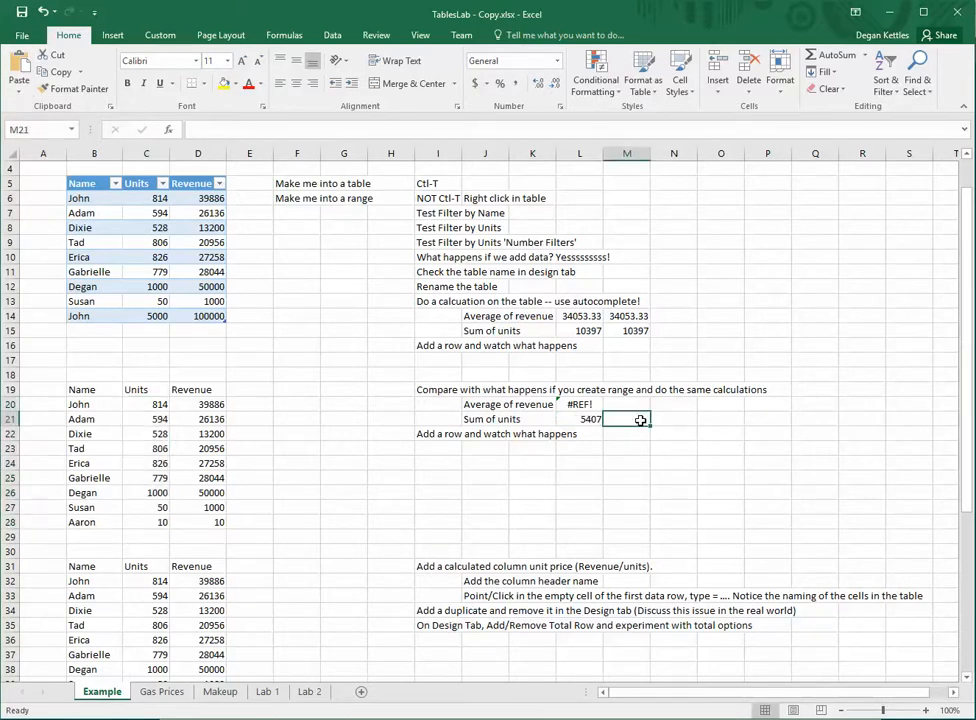
pyautogui.write('=sum(u')
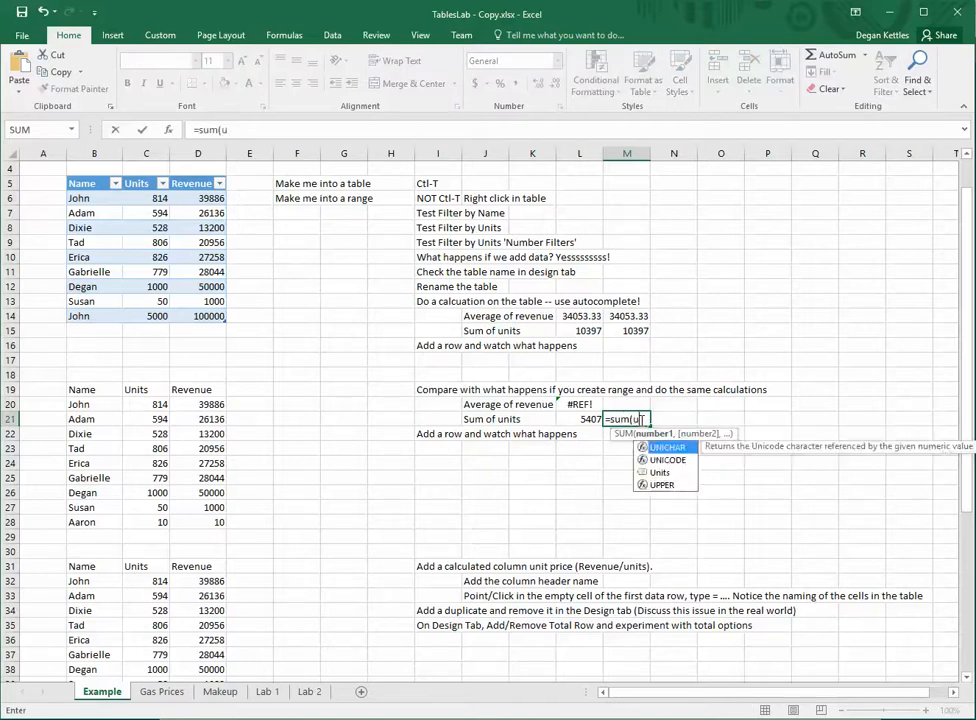
pyautogui.write('nits)')
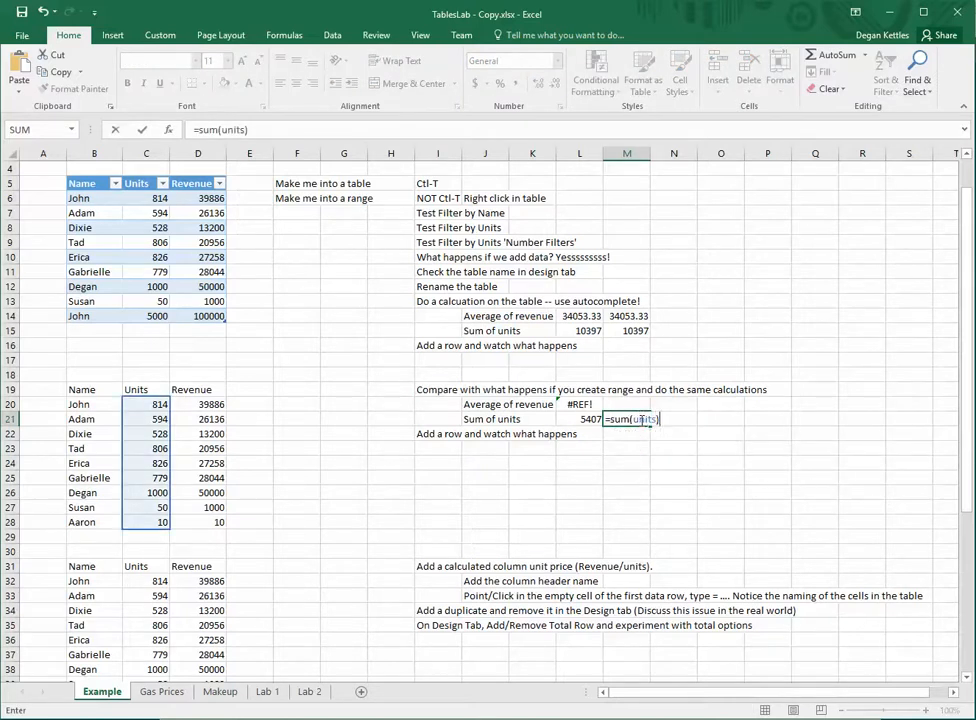
pyautogui.press('Return')
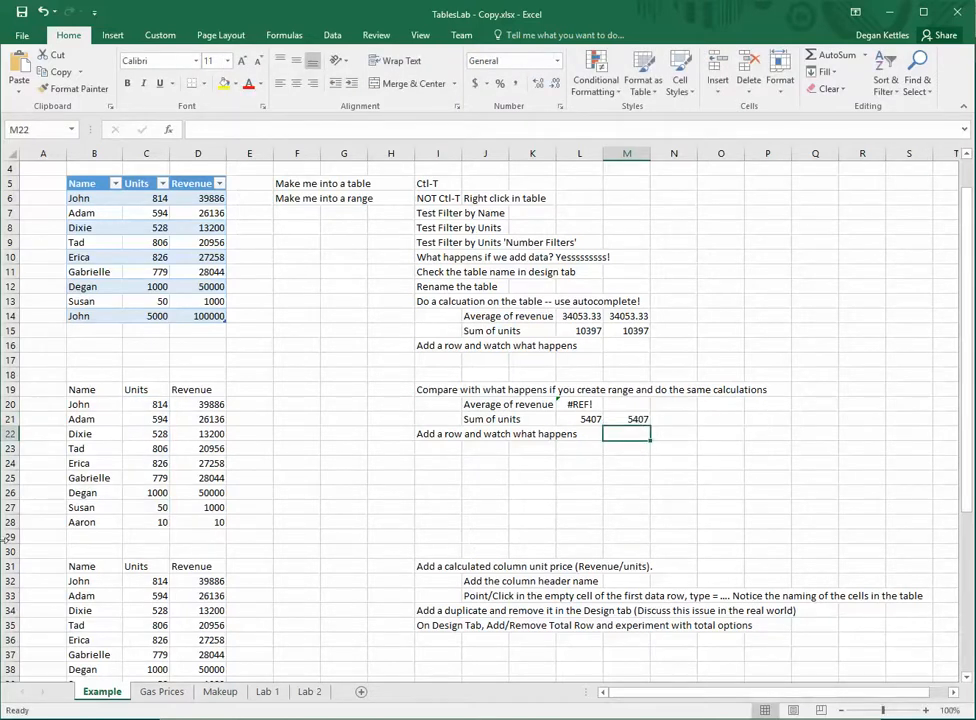
# Step: Add a row directly below the second data block in row 29 with a person's first name, 10 units and 10 revenue
pyautogui.click(75, 535)
pyautogui.write('John')
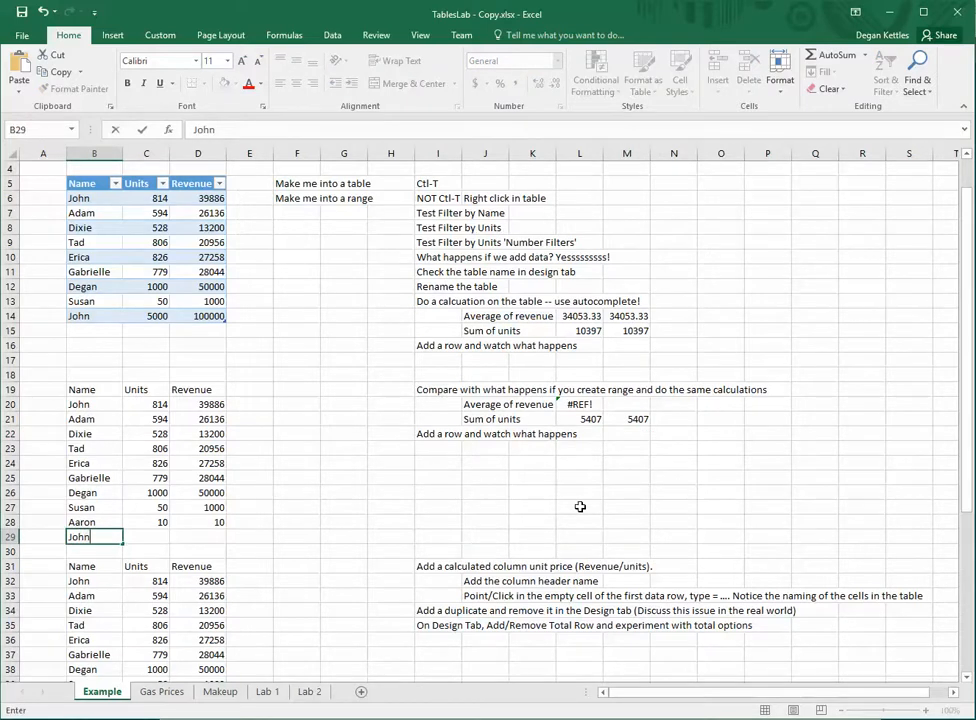
pyautogui.press('Tab')
pyautogui.write('10')
pyautogui.press('Tab')
pyautogui.write('10')
pyautogui.hotkey('ctrl', 'Return')
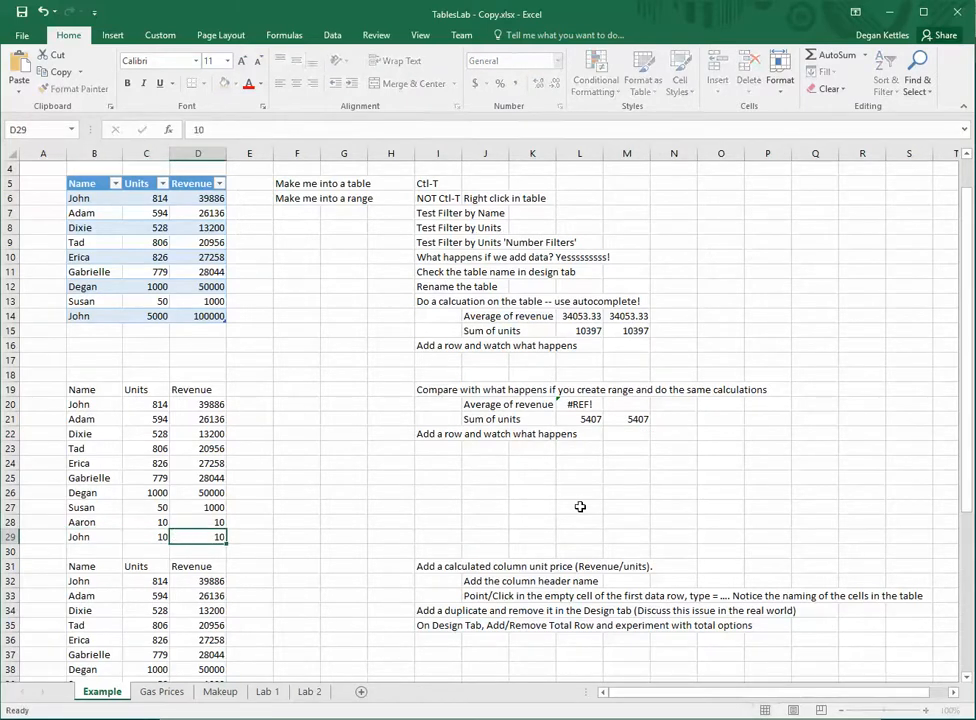
pyautogui.press('Return')
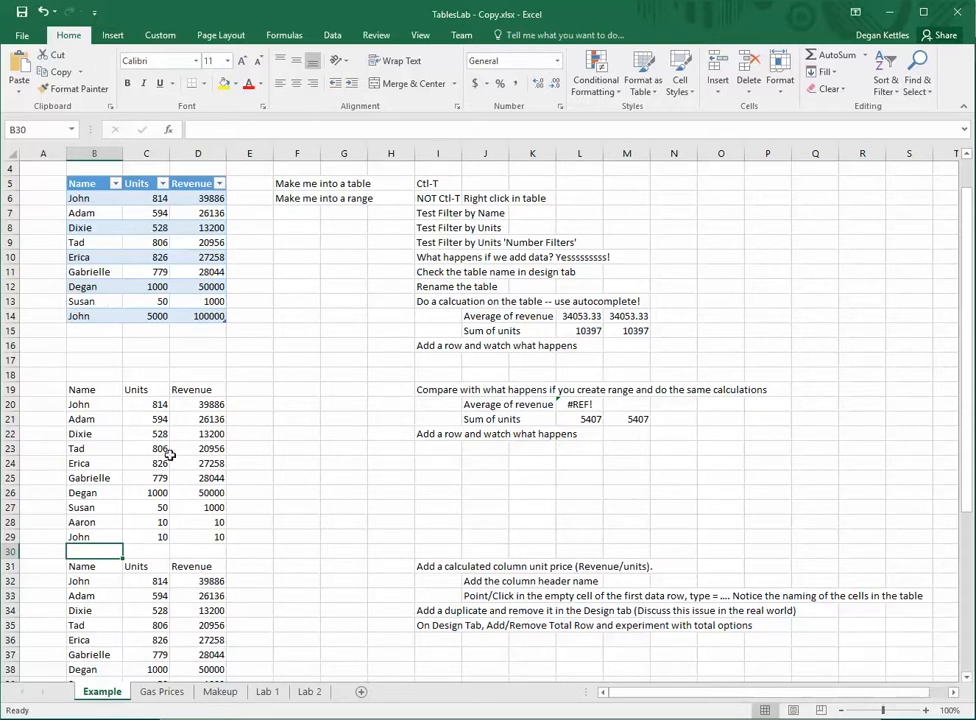
# Step: Convert the third data block, B31:D40, into a table with headers and turn on its total row
pyautogui.scroll(-1, 224, 453)
pyautogui.scroll(-7, 224, 453)
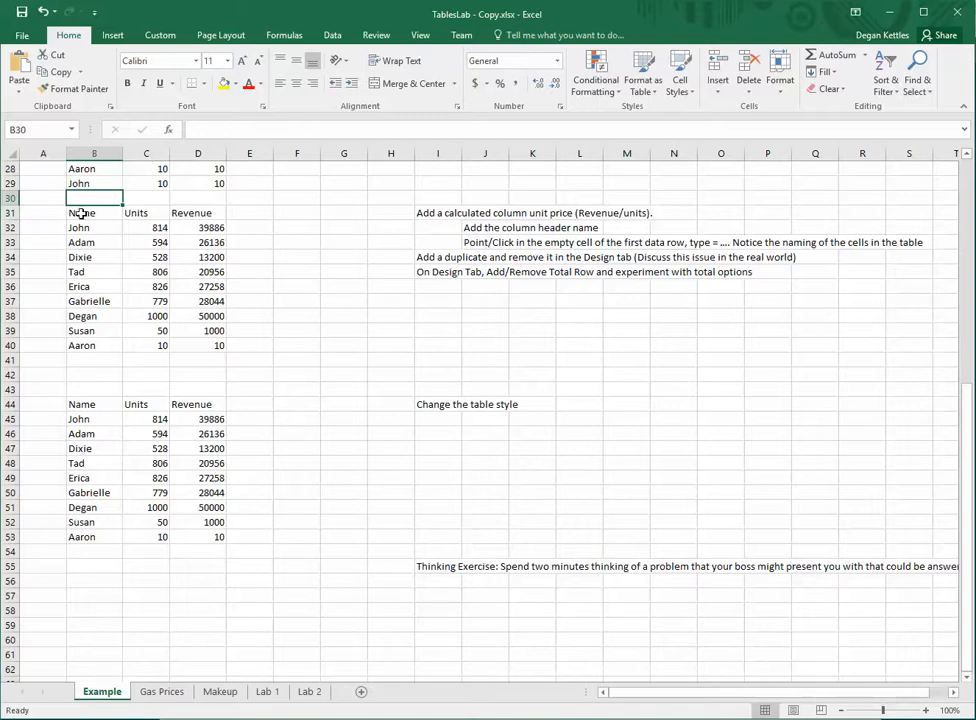
pyautogui.moveTo(83, 212); pyautogui.dragTo(213, 345)
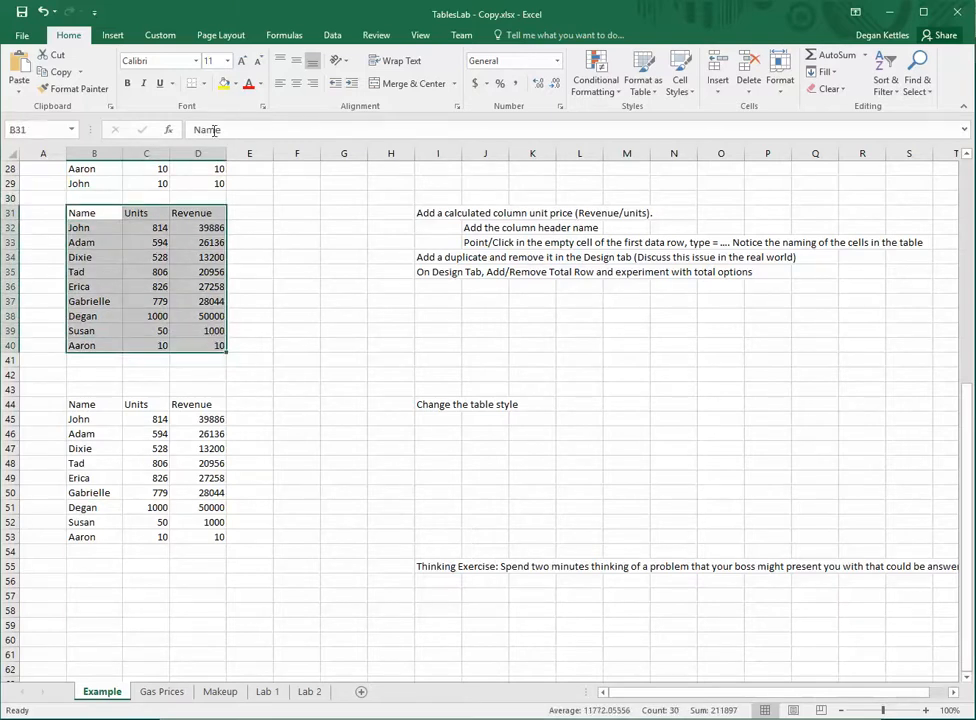
pyautogui.hotkey('ctrl', 't')
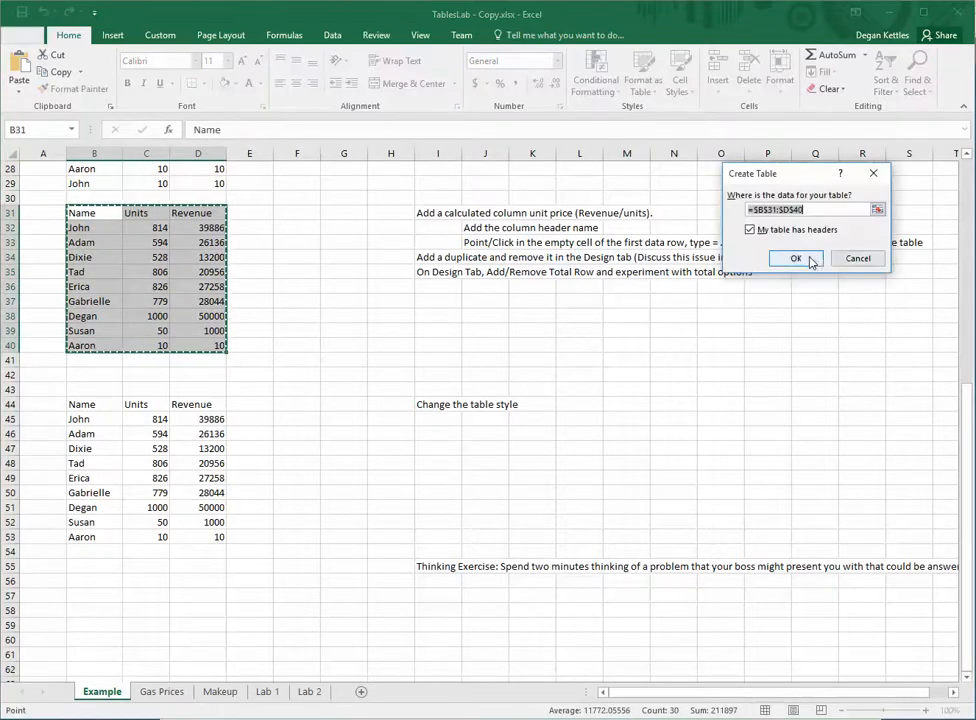
pyautogui.click(806, 259)
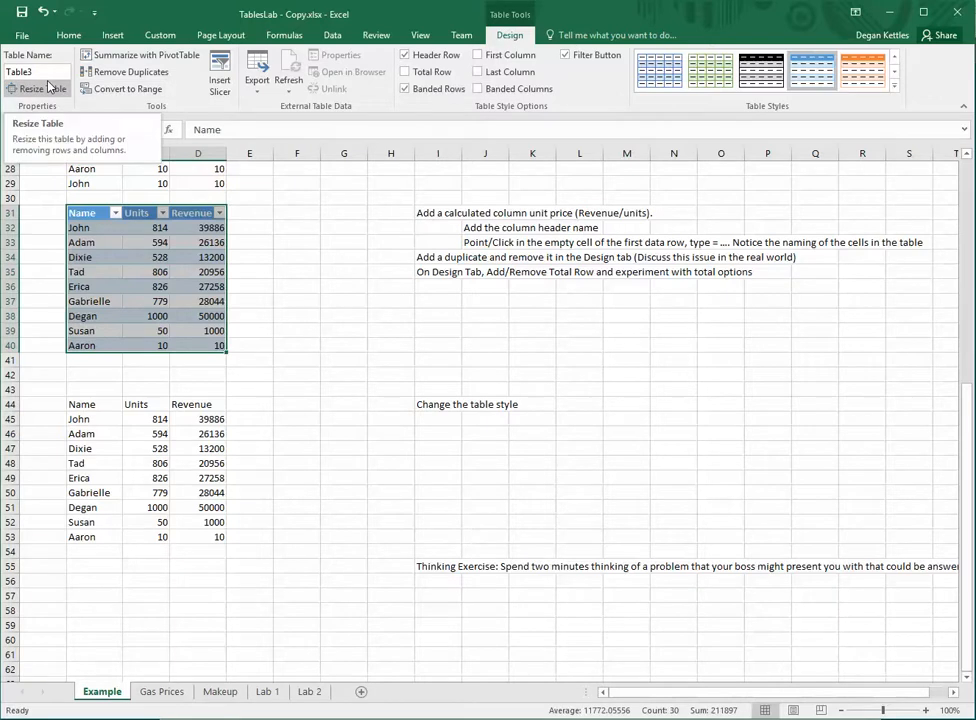
pyautogui.click(406, 74)
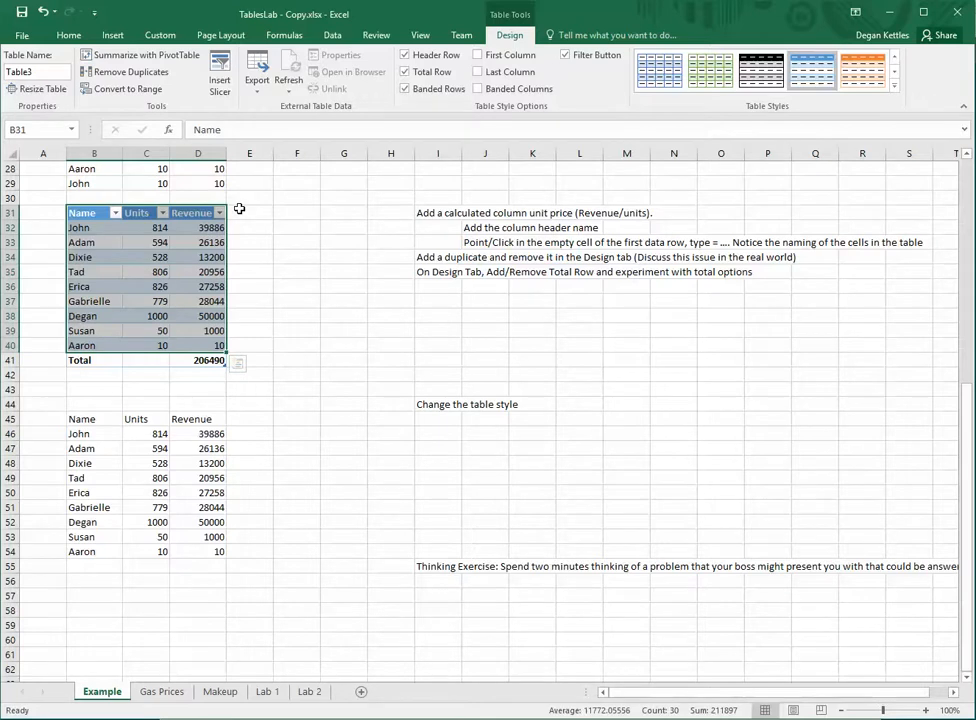
# Step: Add a table column headed RevPerUnit in cell E31, directly beside Revenue
pyautogui.click(242, 210)
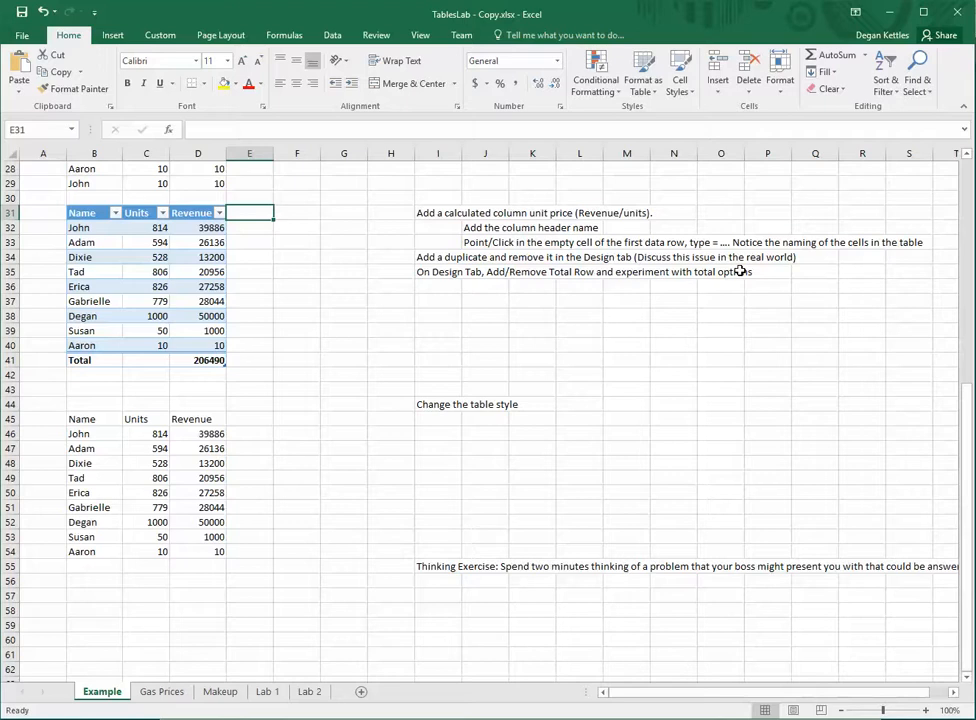
pyautogui.write('Rev')
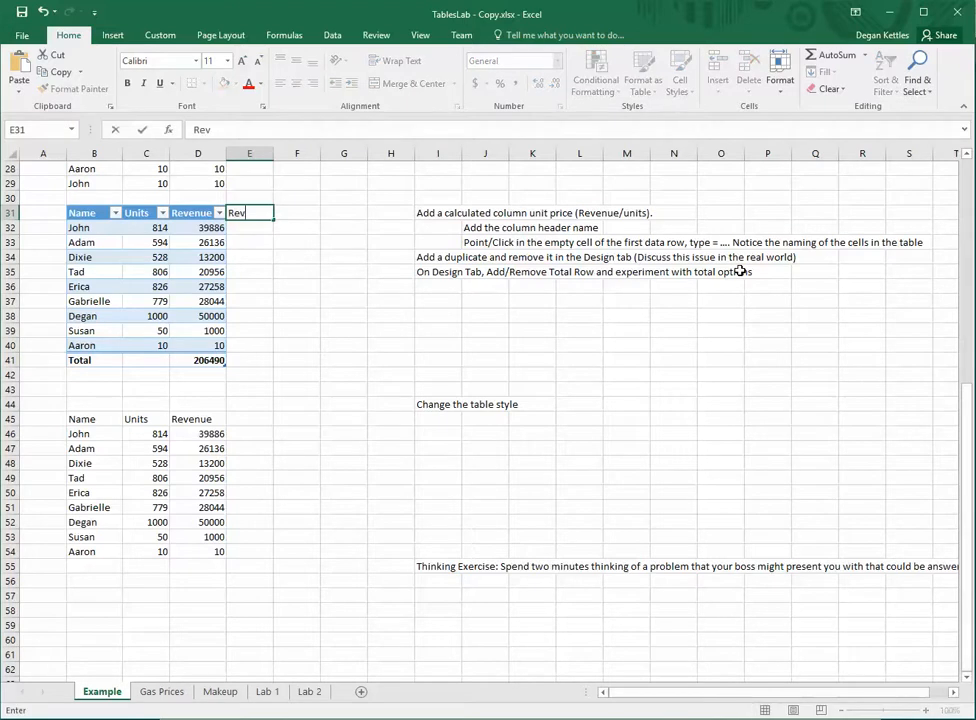
pyautogui.write('Per')
pyautogui.press('Return')
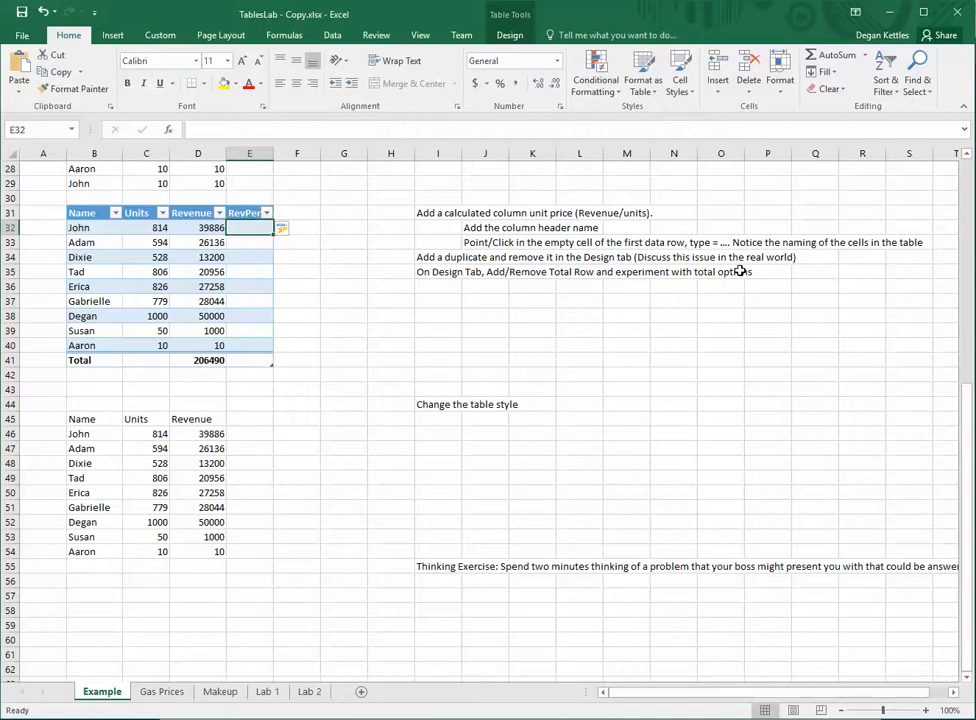
pyautogui.write('=')
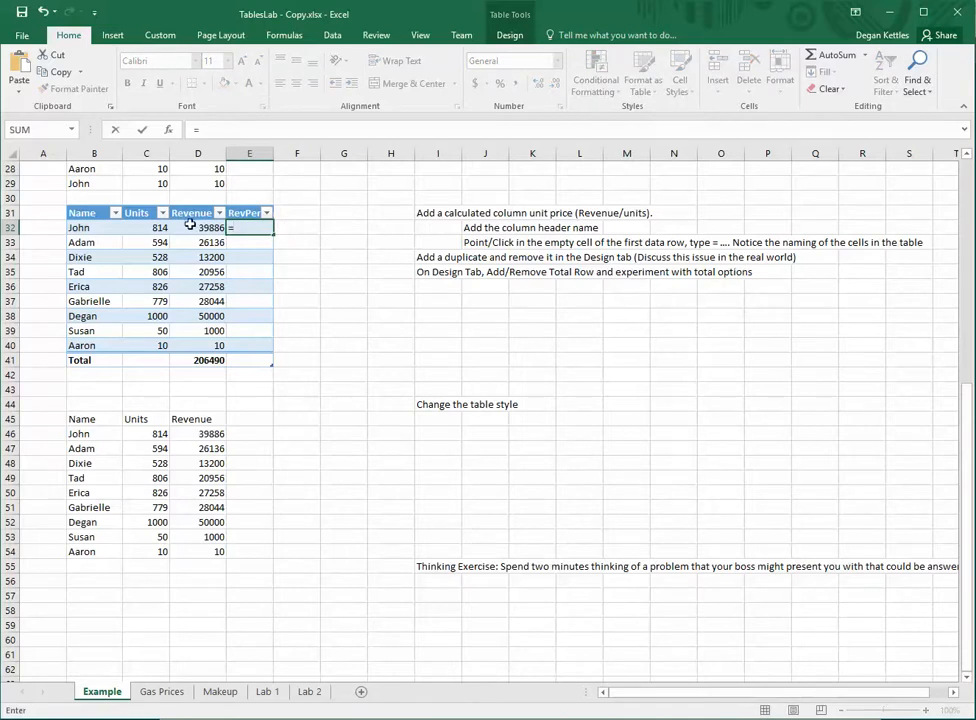
pyautogui.click(190, 225)
pyautogui.write('/')
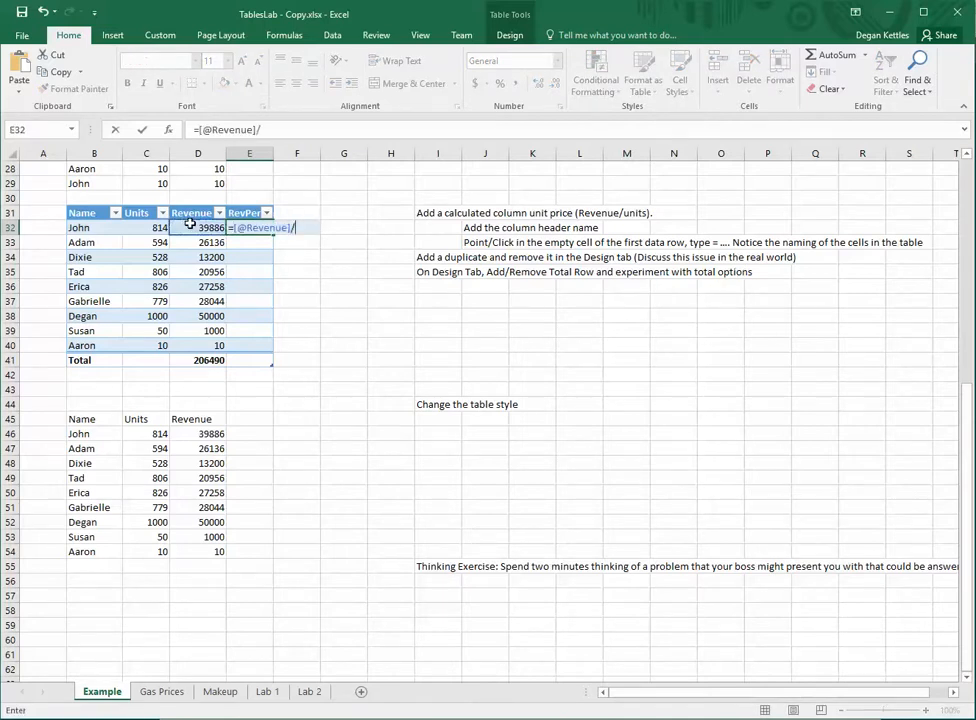
pyautogui.scroll(1, 134, 234)
pyautogui.click(140, 271)
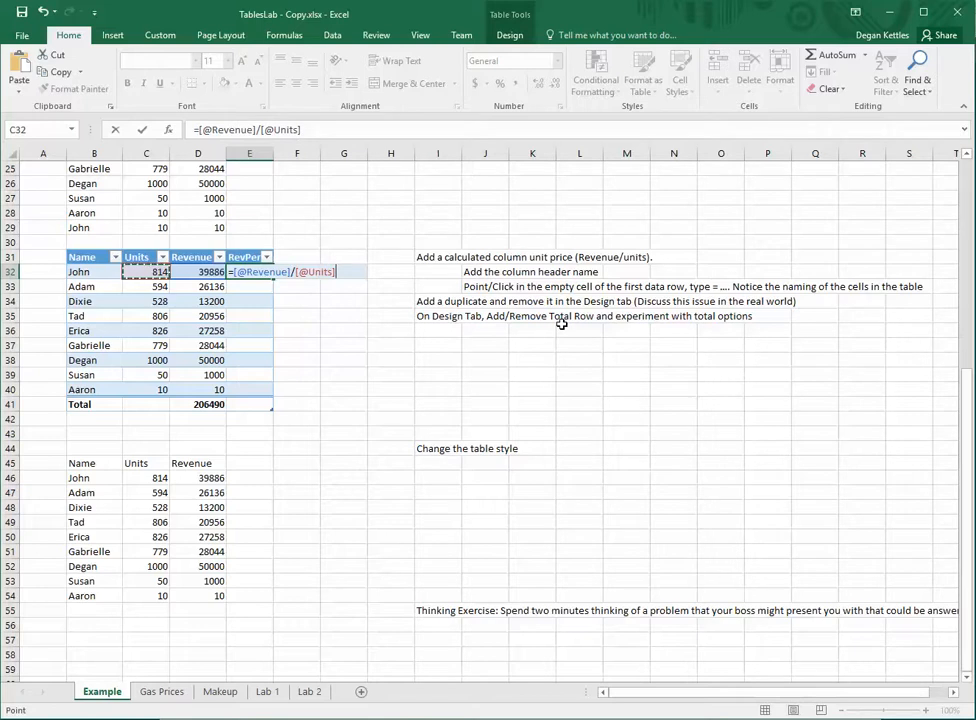
pyautogui.press('Return')
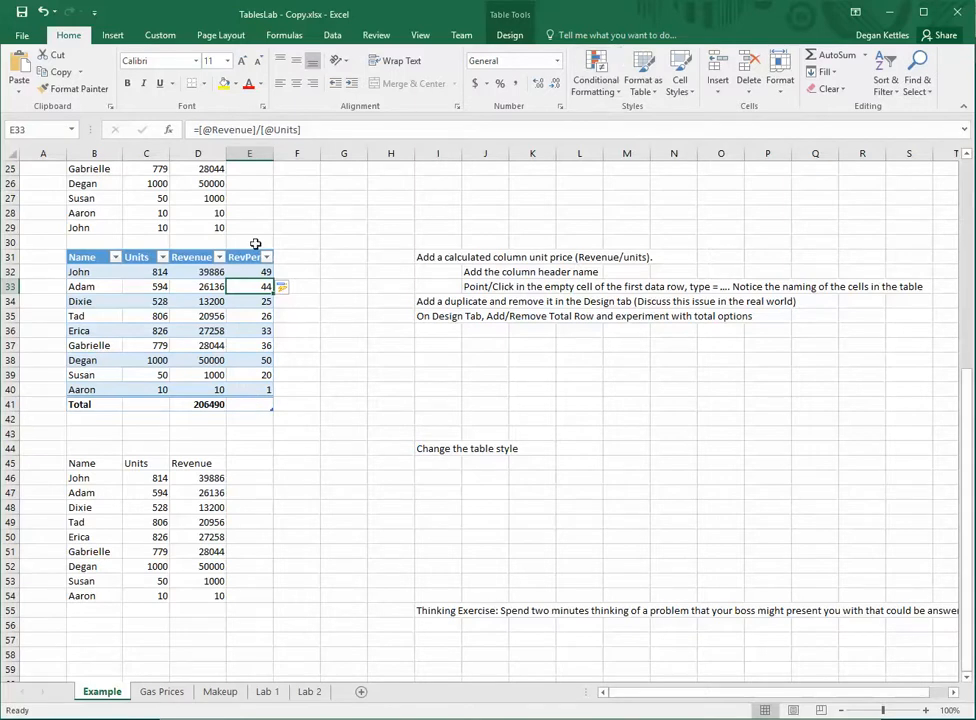
# Step: Turn off the table's total row and add a duplicate of row 38 in row 41, with the same first name, 1000 units and 50000 revenue
pyautogui.click(511, 36)
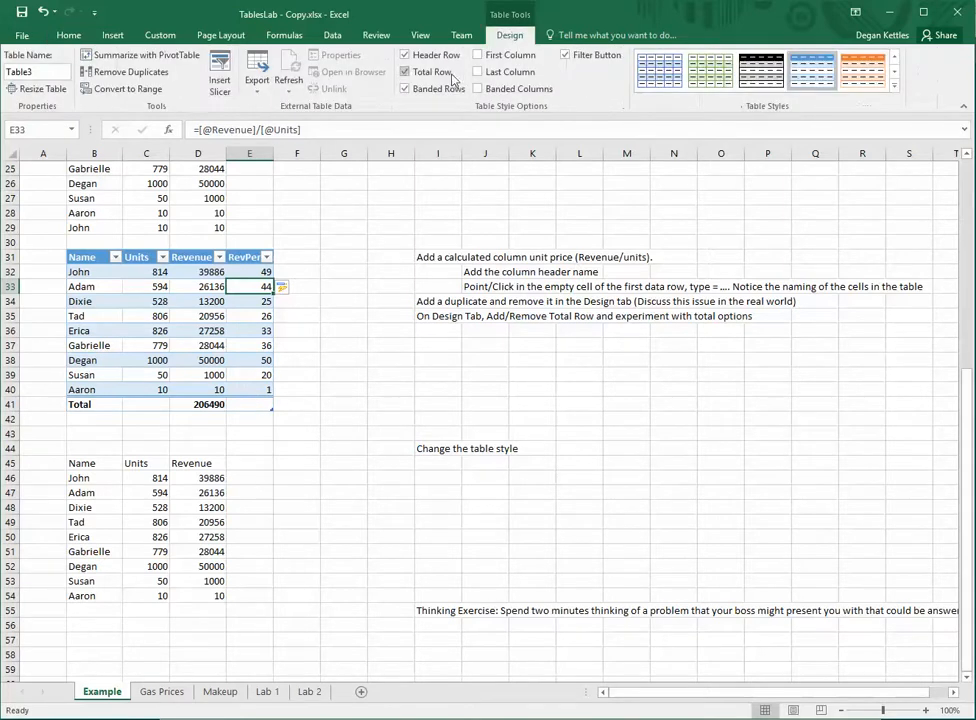
pyautogui.click(406, 72)
pyautogui.click(88, 404)
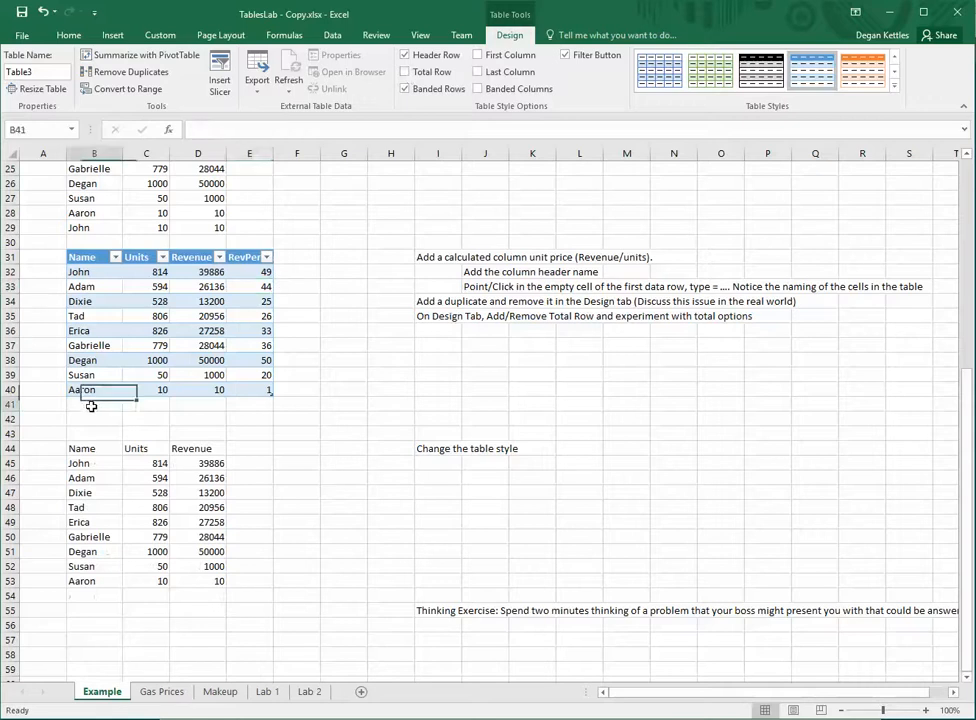
pyautogui.write('Degan')
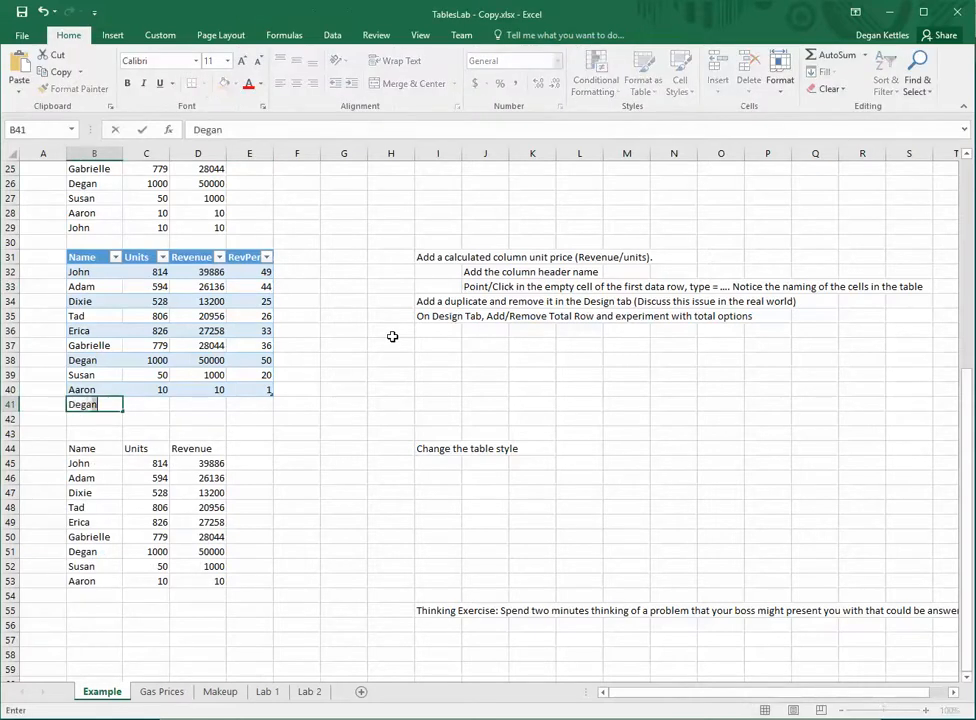
pyautogui.press('Tab')
pyautogui.write('1')
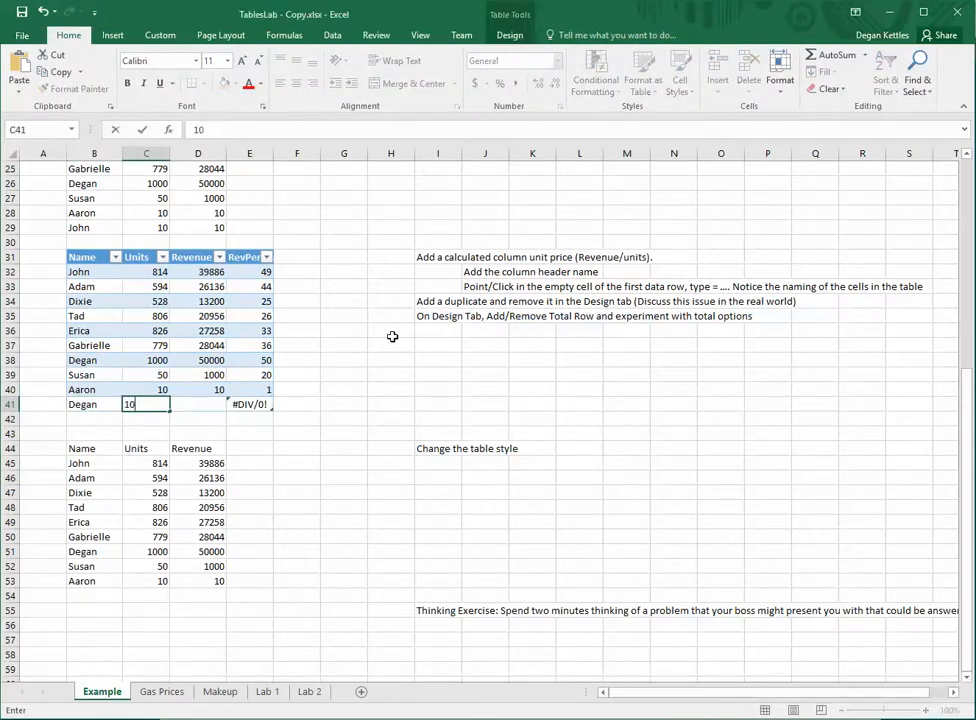
pyautogui.write('000')
pyautogui.press('Tab')
pyautogui.write('5000')
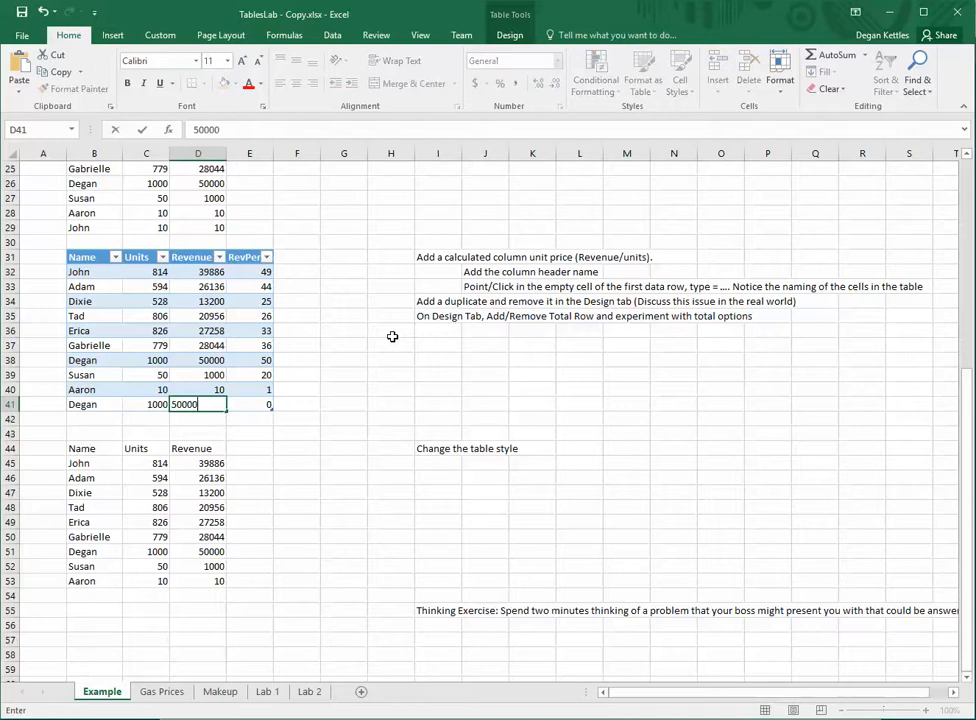
pyautogui.press('Tab')
pyautogui.write('50')
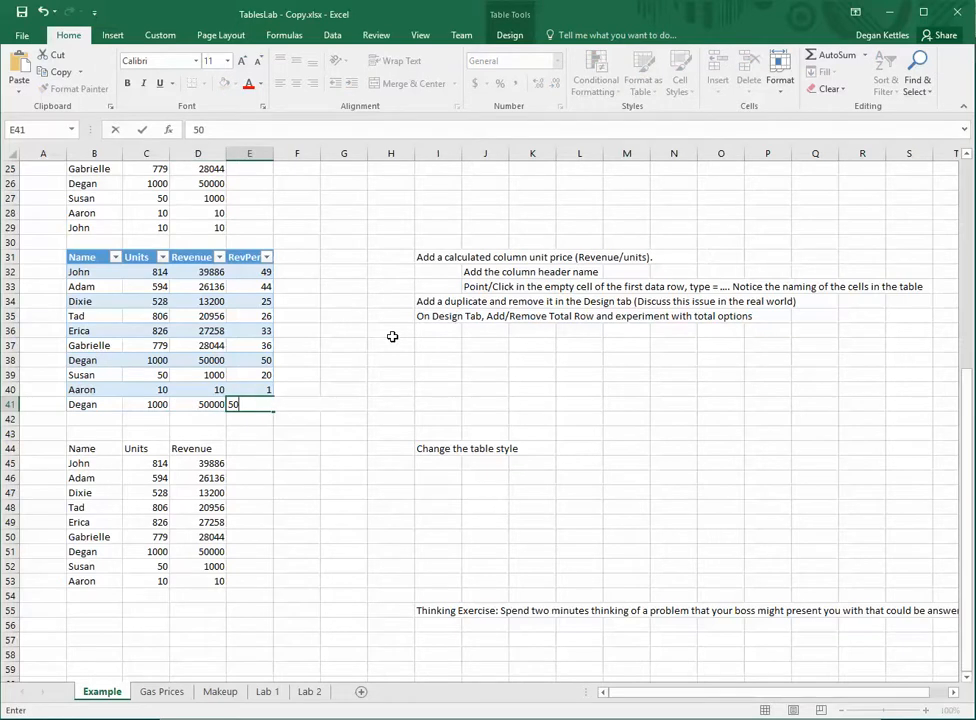
pyautogui.press('Escape')
pyautogui.press('Return')
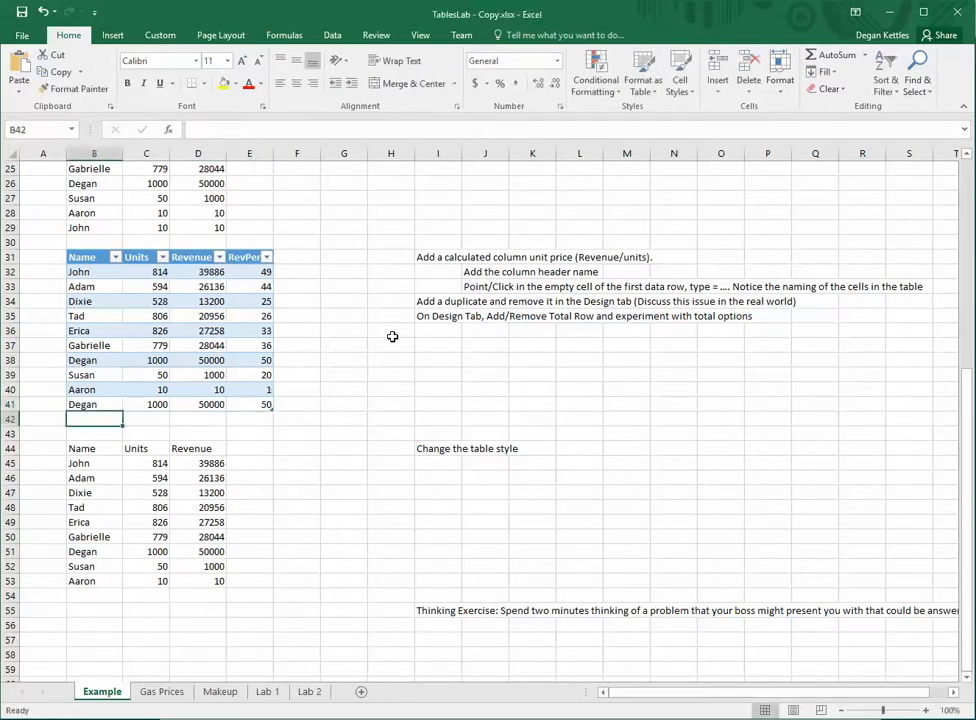
# Step: Remove duplicates from the RevPerUnit table, comparing only the Name column and leaving Units, Revenue and RevPerUnit unchecked
pyautogui.click(190, 390)
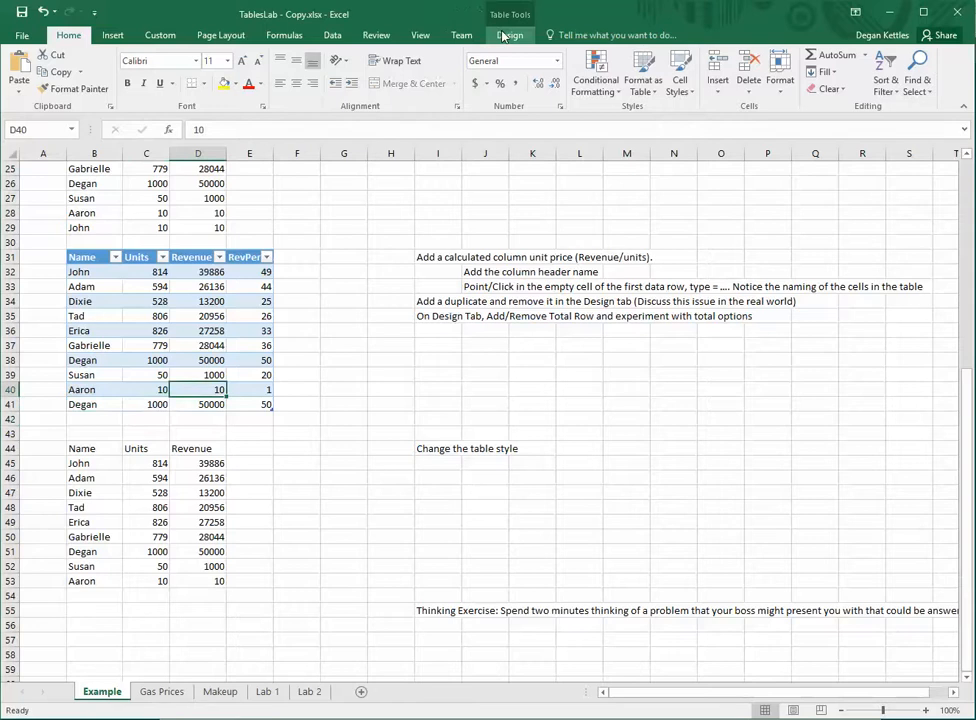
pyautogui.click(503, 37)
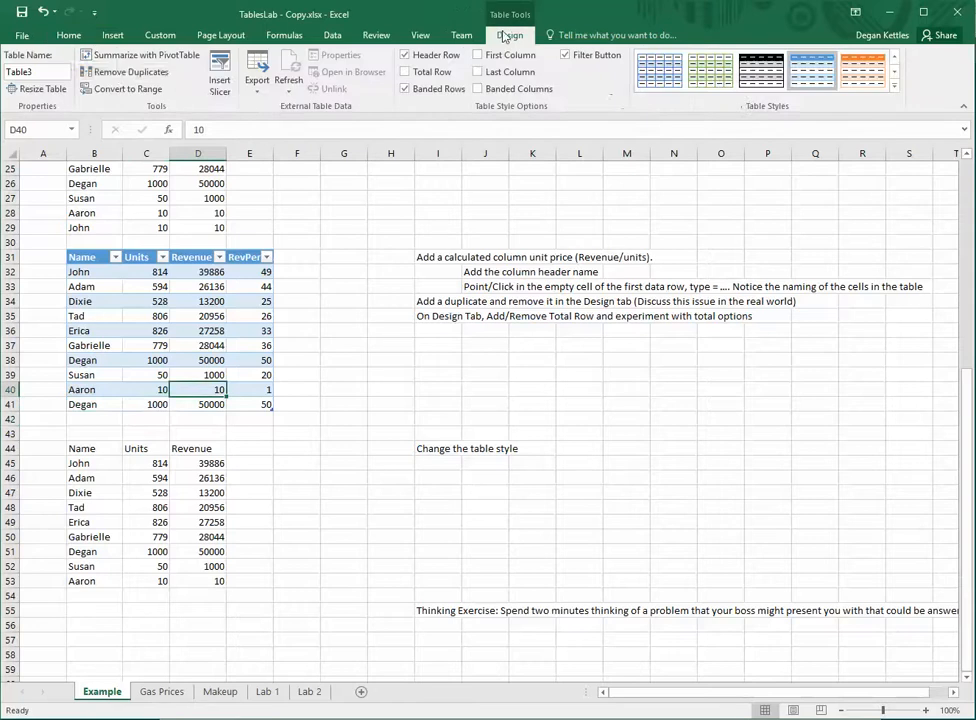
pyautogui.click(115, 75)
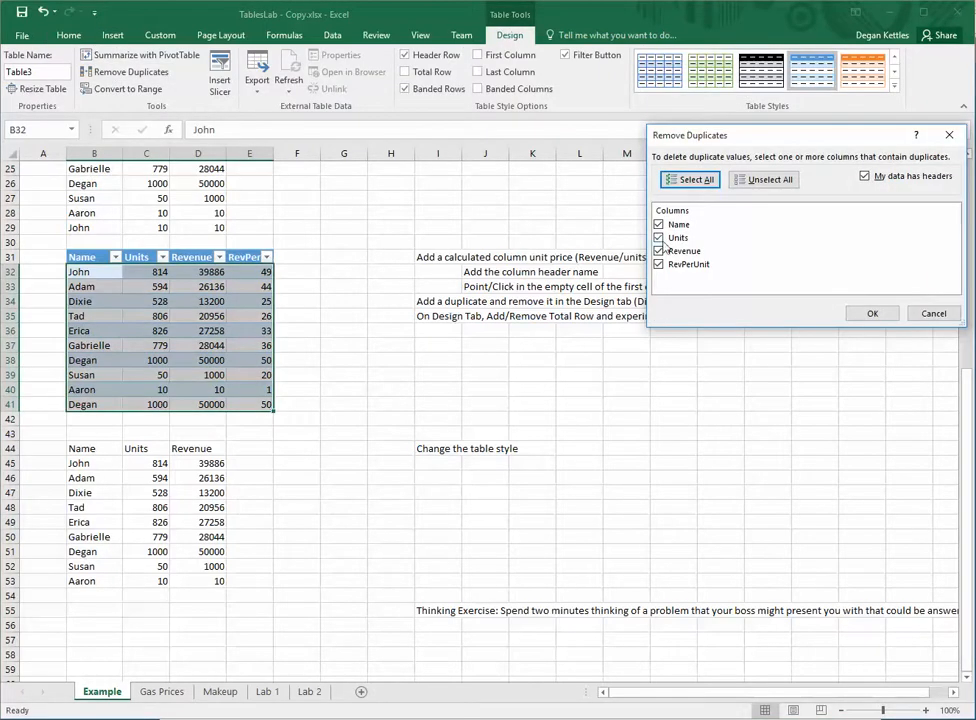
pyautogui.click(658, 238)
pyautogui.click(658, 251)
pyautogui.click(659, 264)
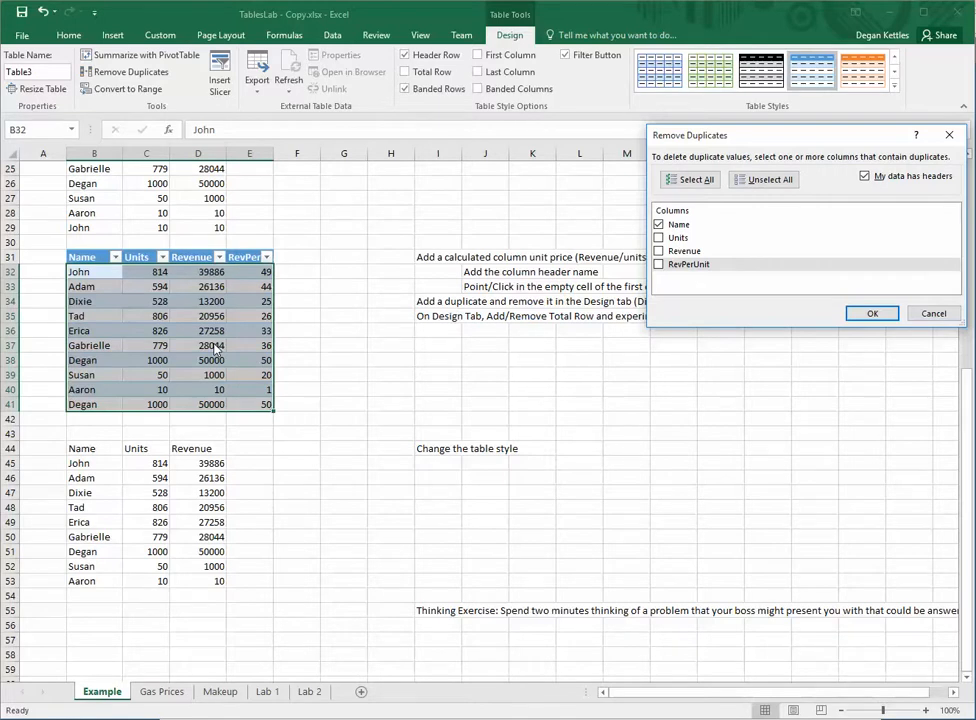
pyautogui.click(872, 315)
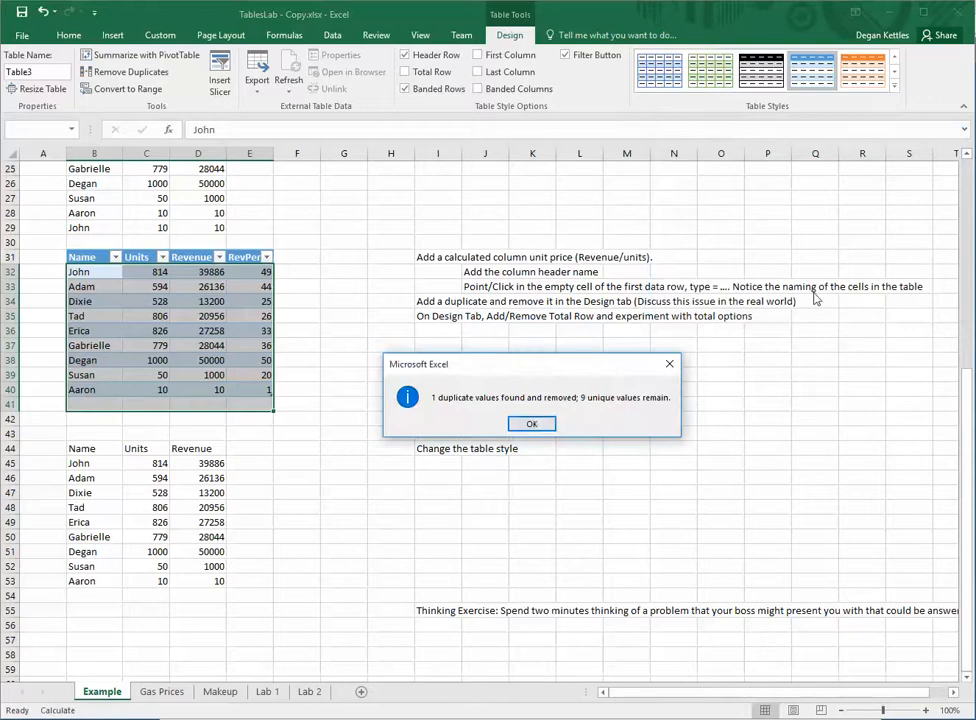
# Step: Close the duplicate-removal message and create a table with headers from the range B44:D53
pyautogui.click(532, 424)
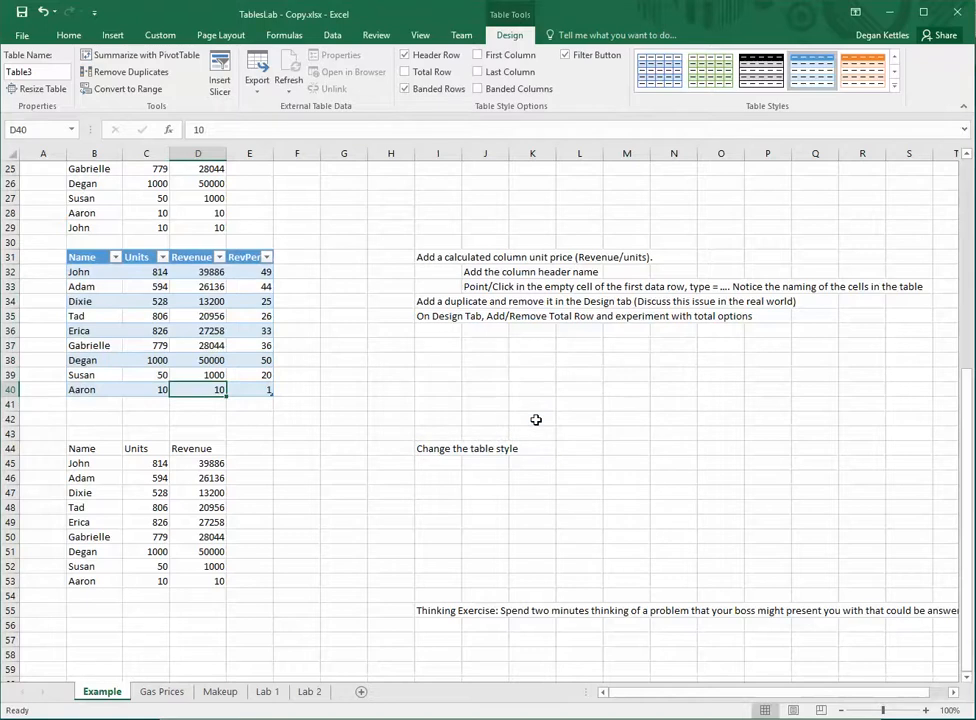
pyautogui.scroll(-1, 535, 418)
pyautogui.scroll(1, 300, 480)
pyautogui.moveTo(87, 448); pyautogui.dragTo(213, 574)
pyautogui.hotkey('ctrl', 't')
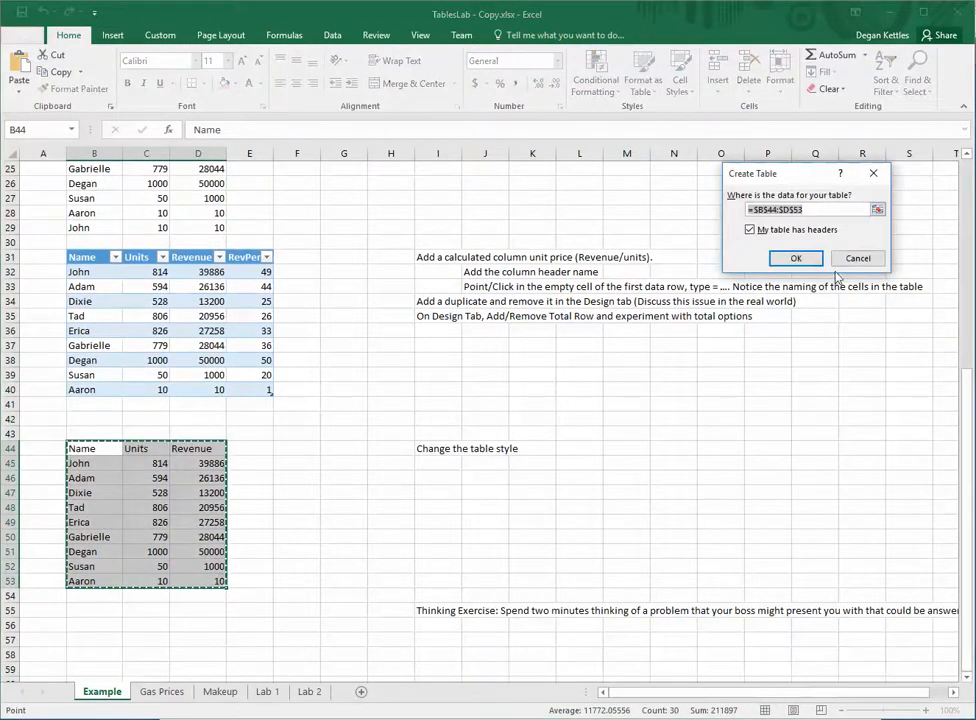
pyautogui.click(796, 259)
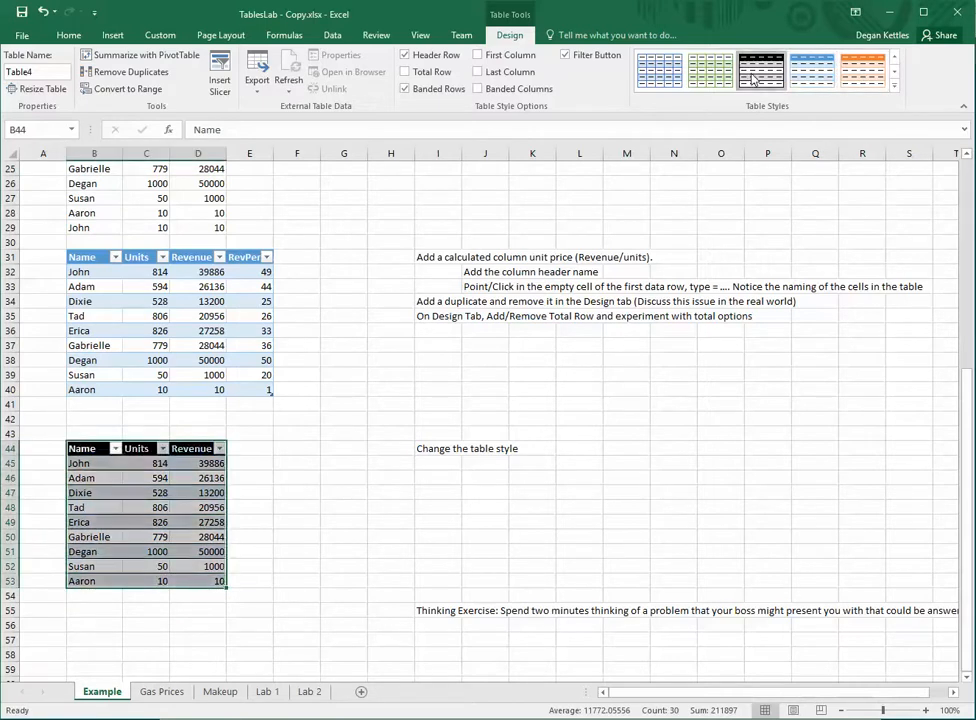
# Step: Try a green light style on the table in B44:D53, and settle on an orange Medium style
pyautogui.click(709, 72)
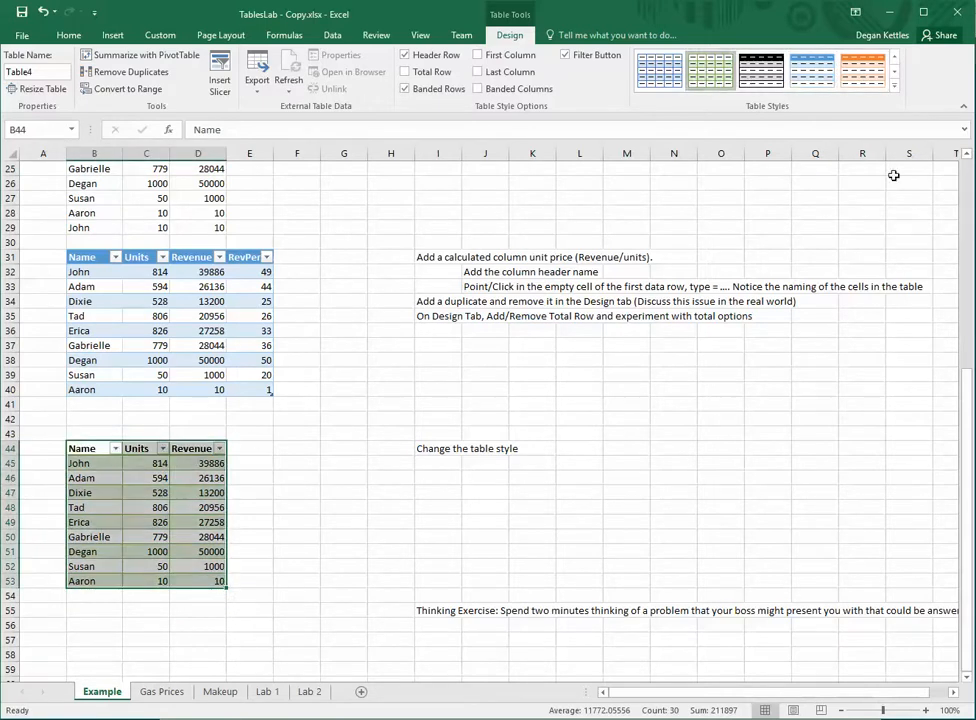
pyautogui.click(894, 86)
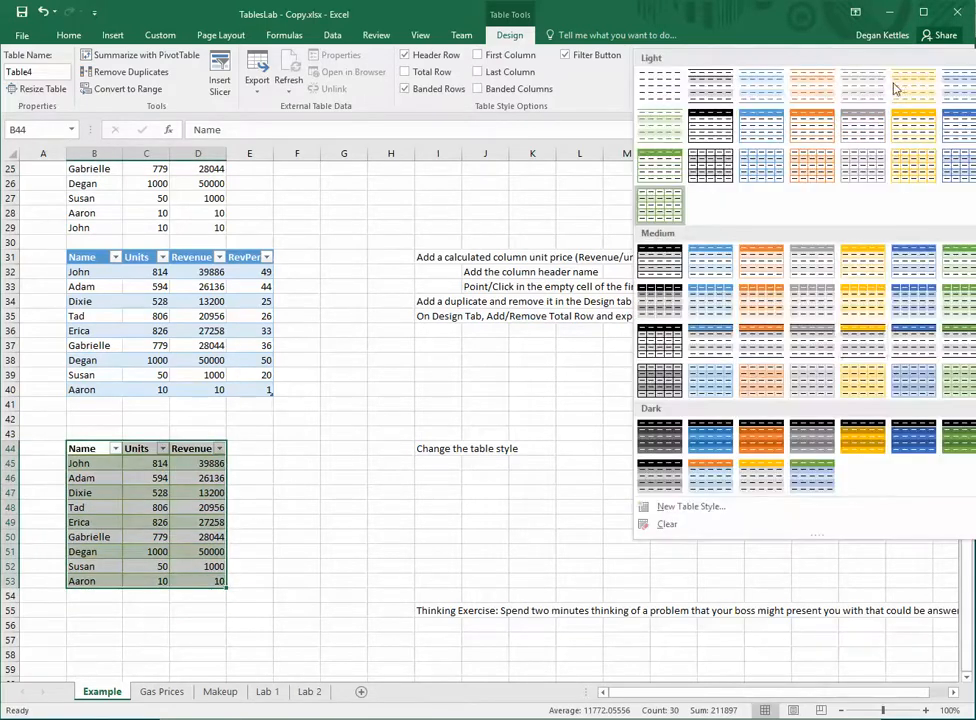
pyautogui.click(759, 318)
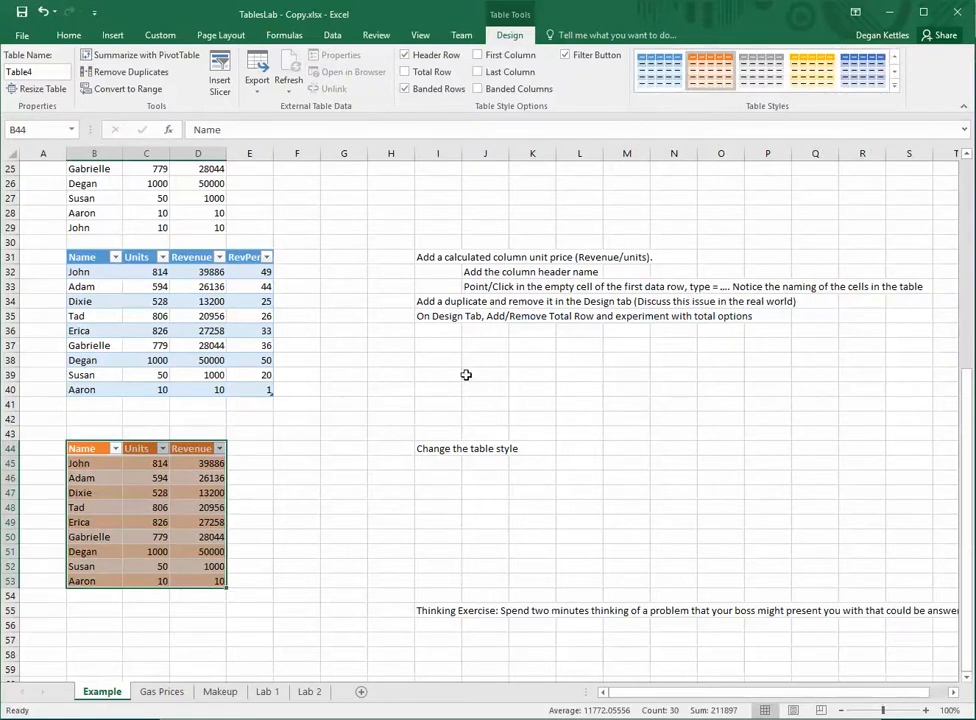
# Step: On the Gas Prices sheet, format the month values in C4:C33 with the Date number format
pyautogui.click(158, 692)
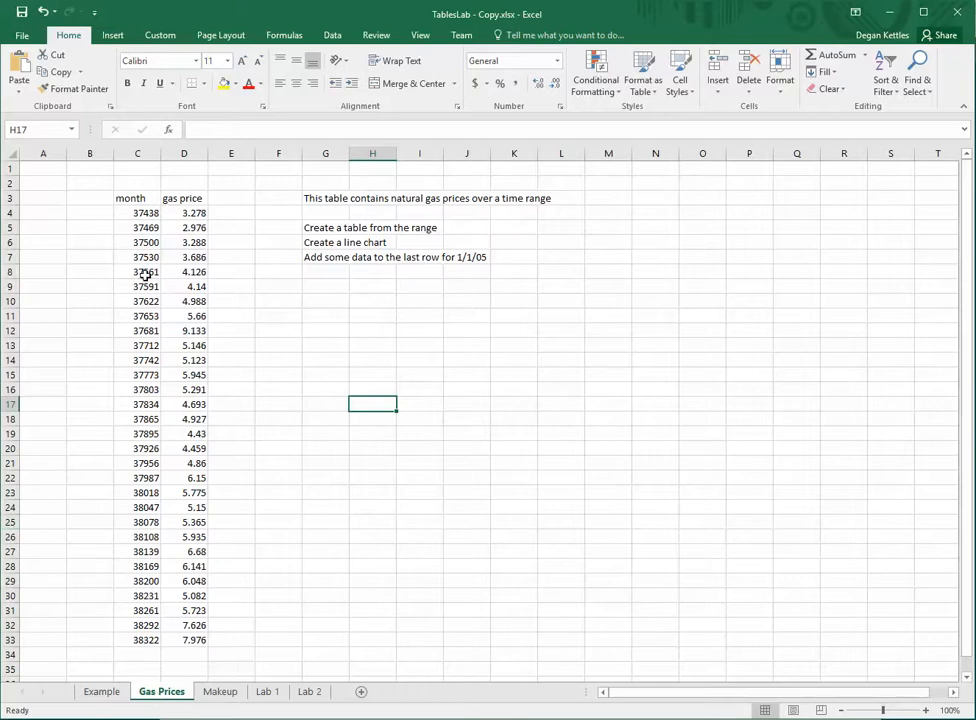
pyautogui.click(140, 213)
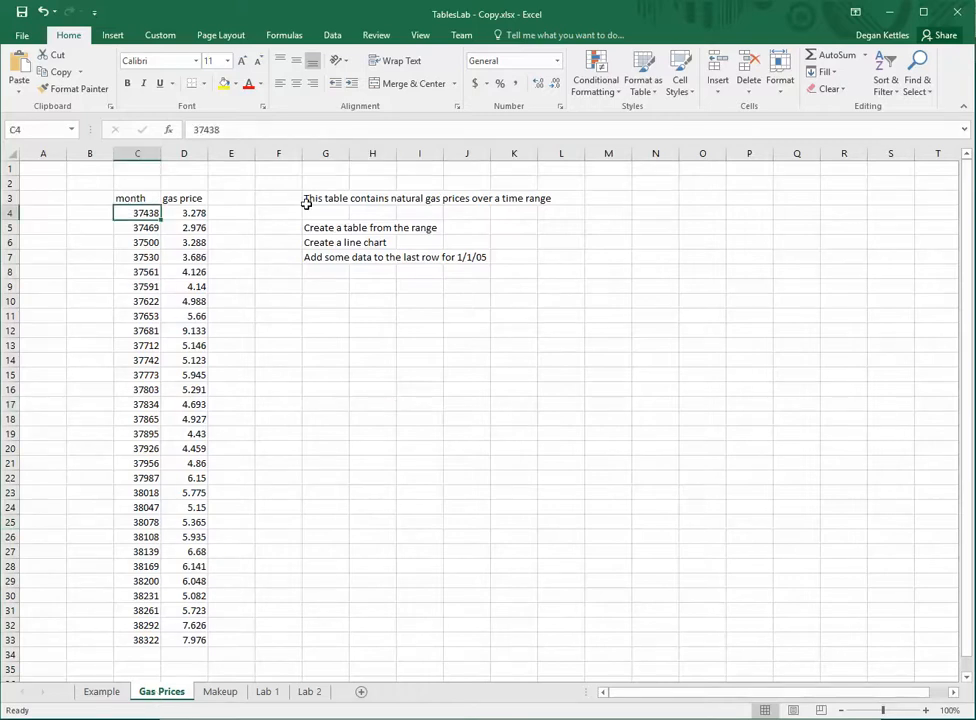
pyautogui.hotkey('ctrl', 'shift', 'Down')
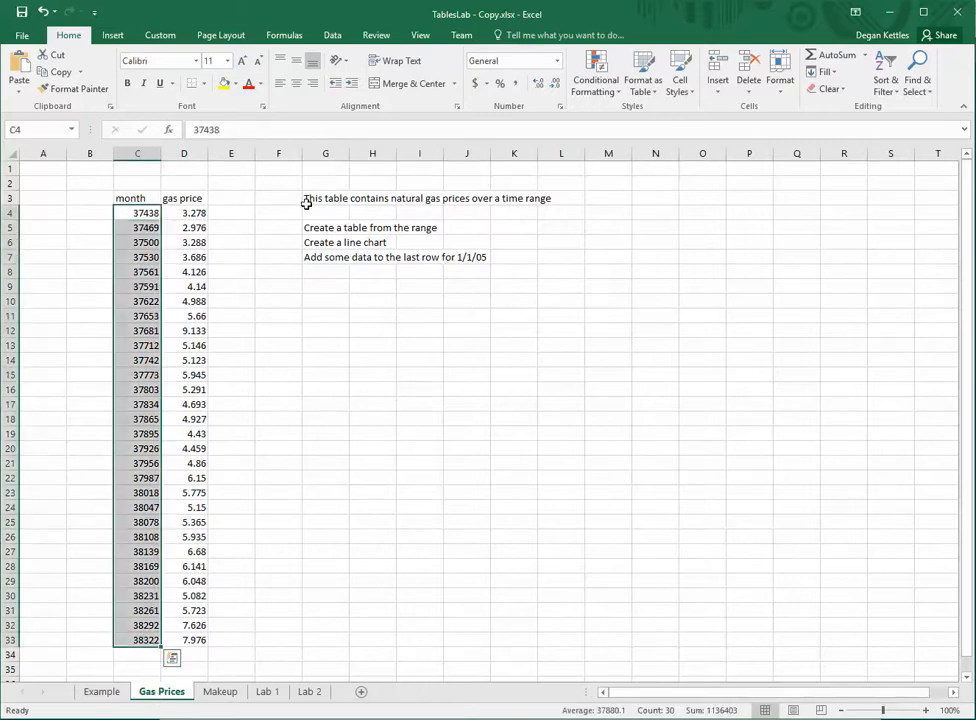
pyautogui.rightClick(148, 217)
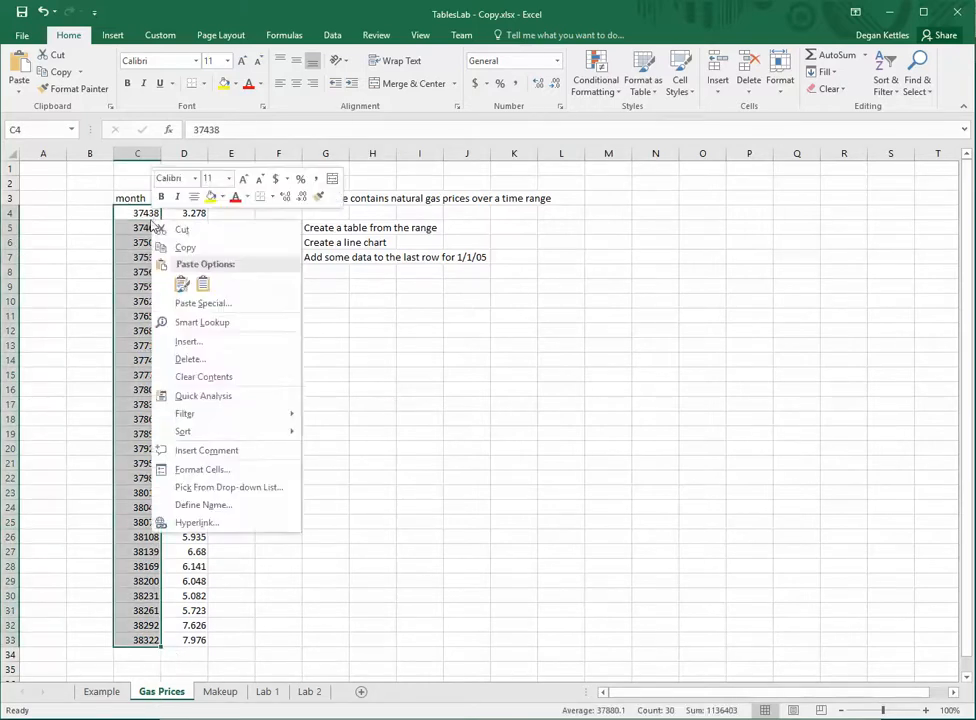
pyautogui.click(218, 469)
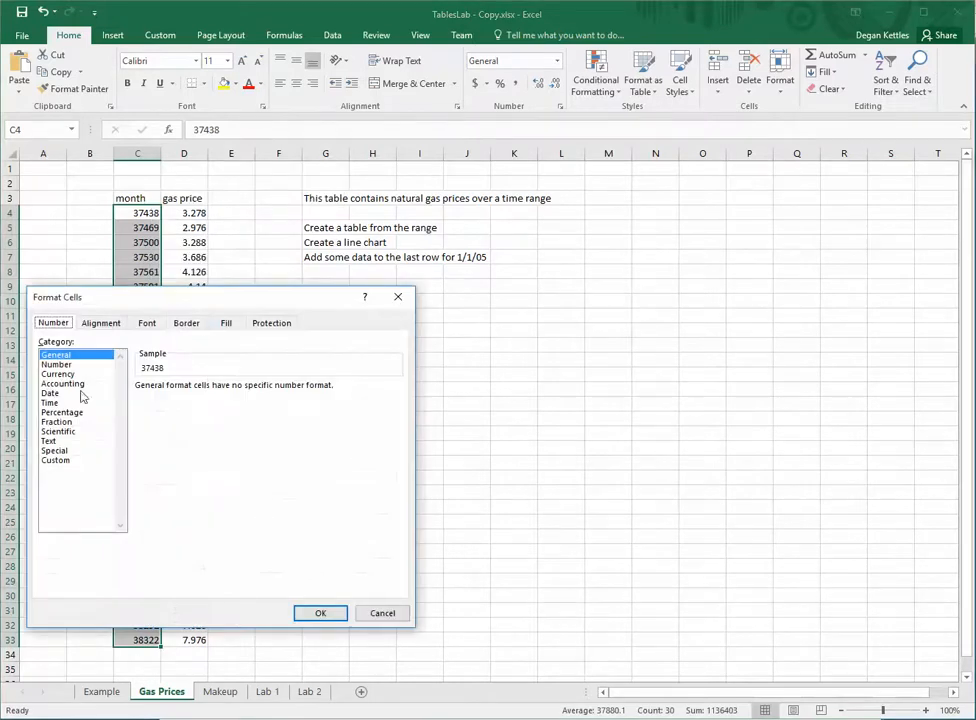
pyautogui.click(50, 393)
pyautogui.click(320, 613)
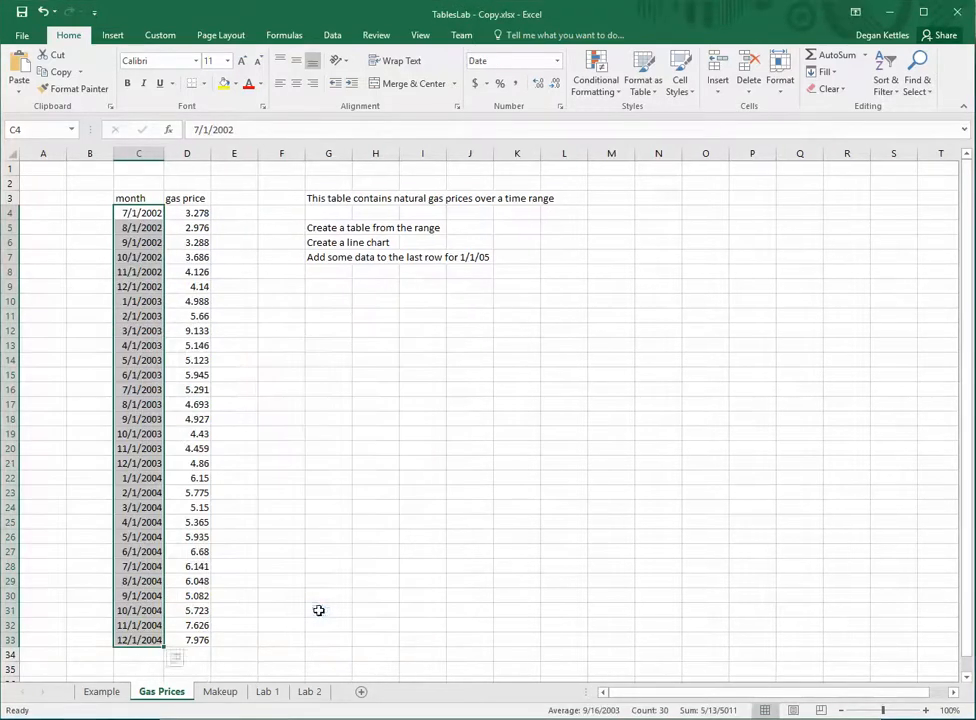
# Step: Create a table with headers from the month and gas price range C3:D33
pyautogui.moveTo(117, 199); pyautogui.dragTo(190, 640)
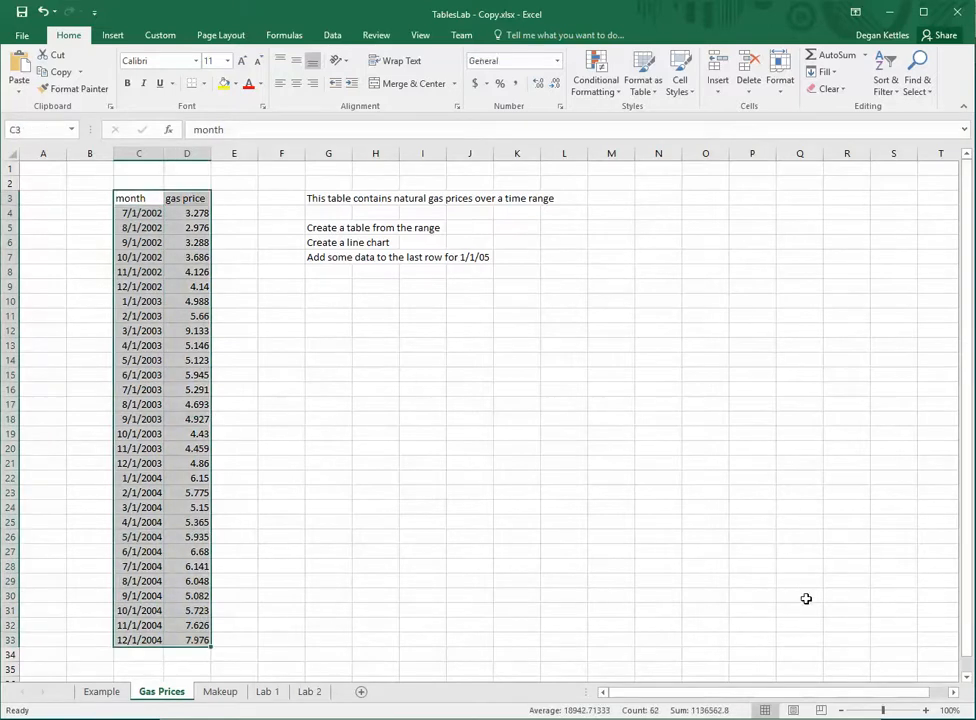
pyautogui.hotkey('ctrl', 't')
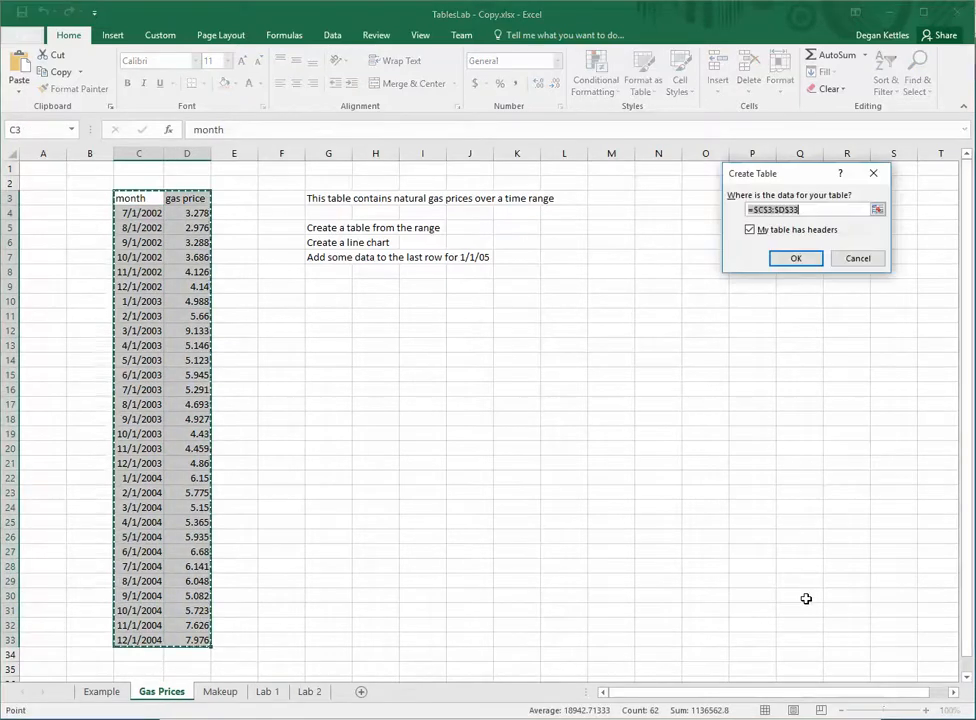
pyautogui.click(796, 258)
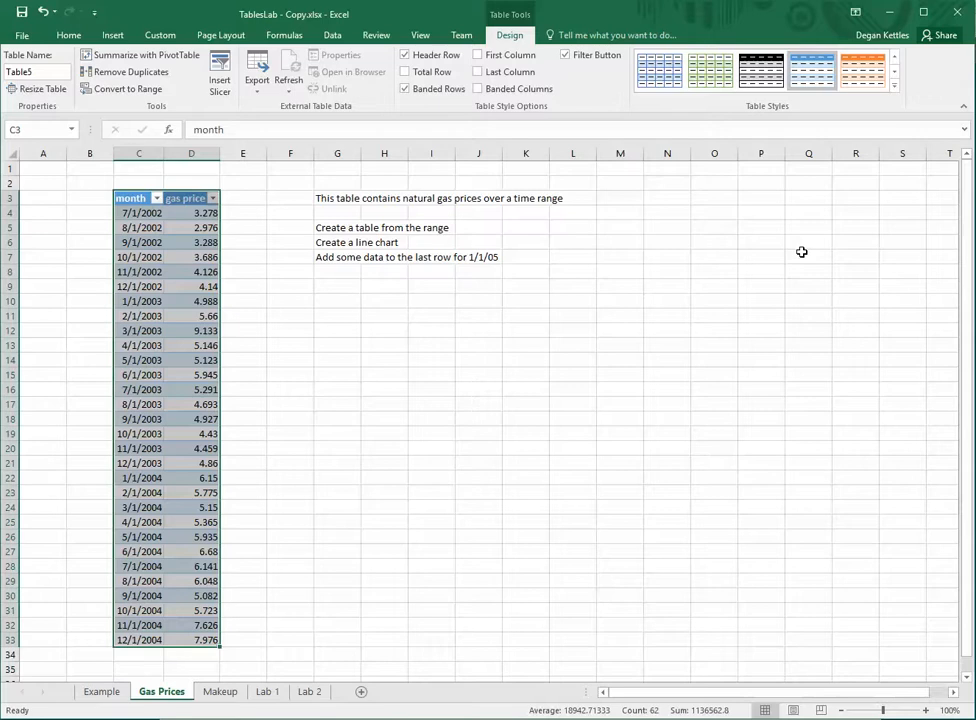
# Step: Insert a basic 2-D line chart of the gas price table
pyautogui.click(112, 36)
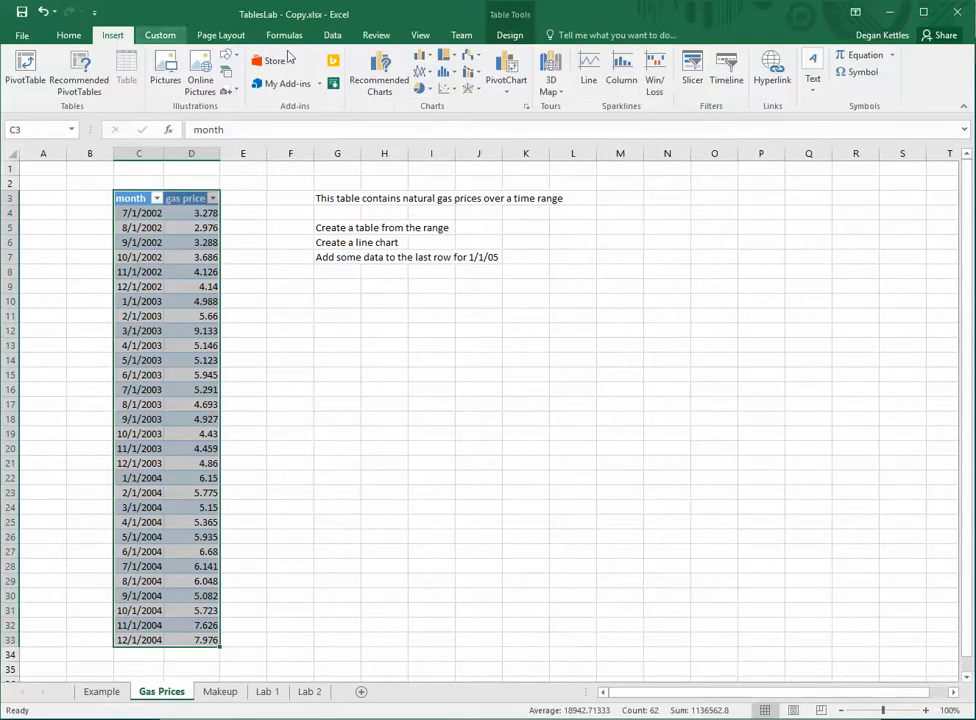
pyautogui.click(422, 77)
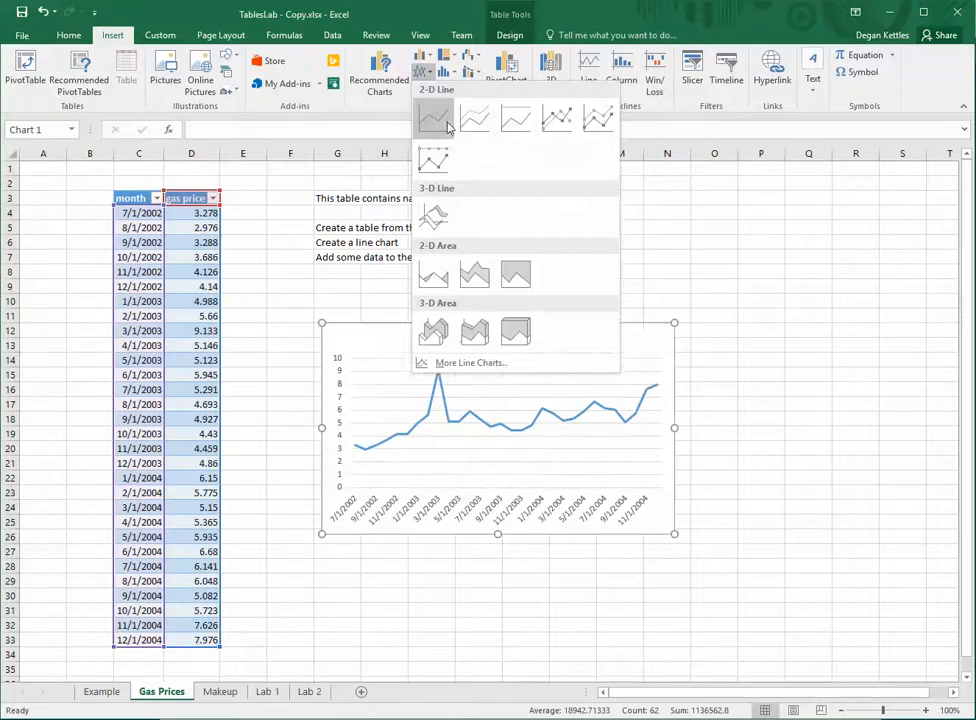
pyautogui.click(434, 114)
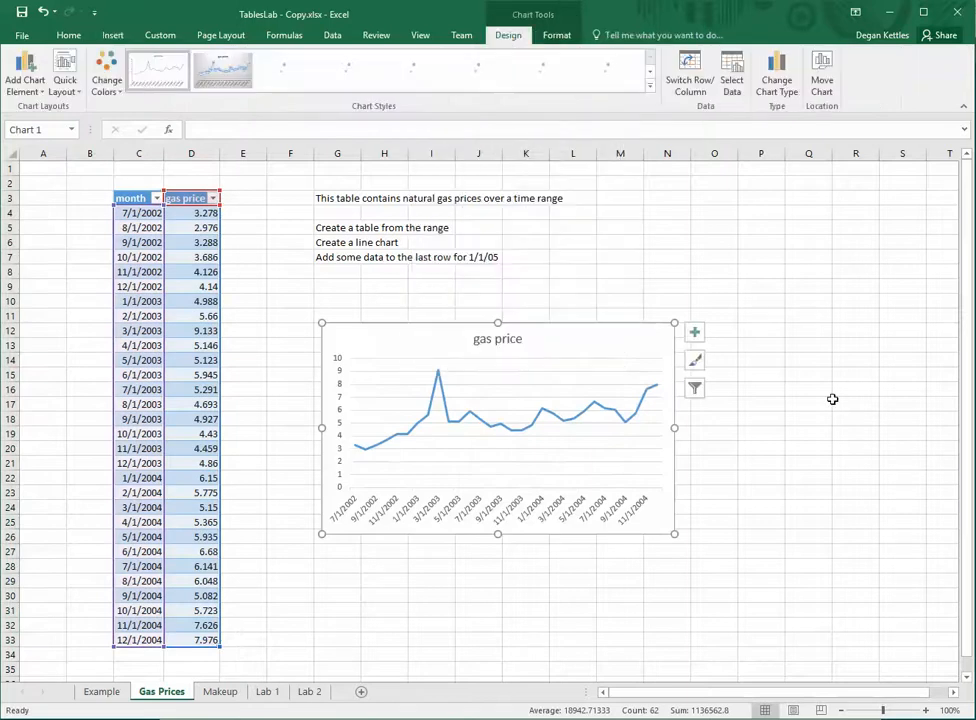
# Step: Add a row beneath the gas price table with month 1/1/2005 and a gas price of 2.00
pyautogui.click(133, 654)
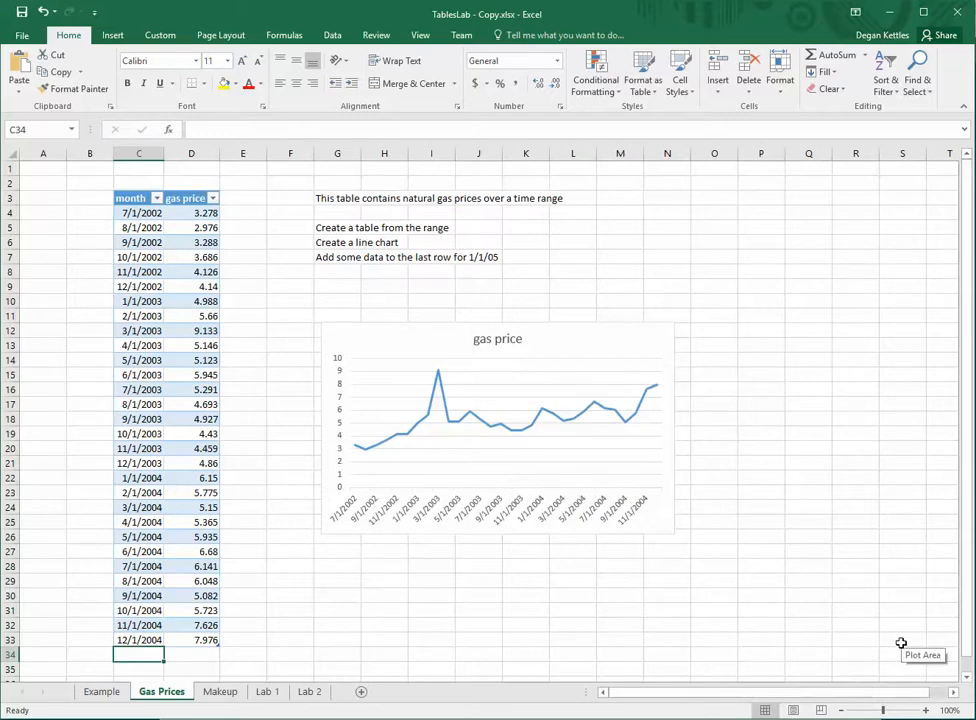
pyautogui.write('1/')
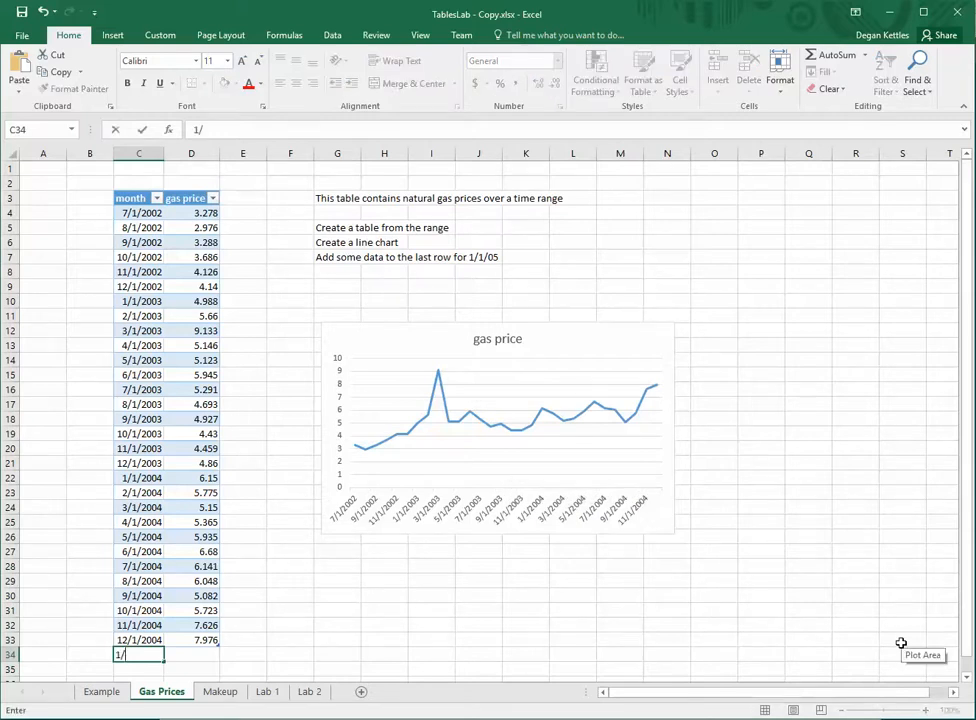
pyautogui.write('1/2005')
pyautogui.press('Tab')
pyautogui.write('2')
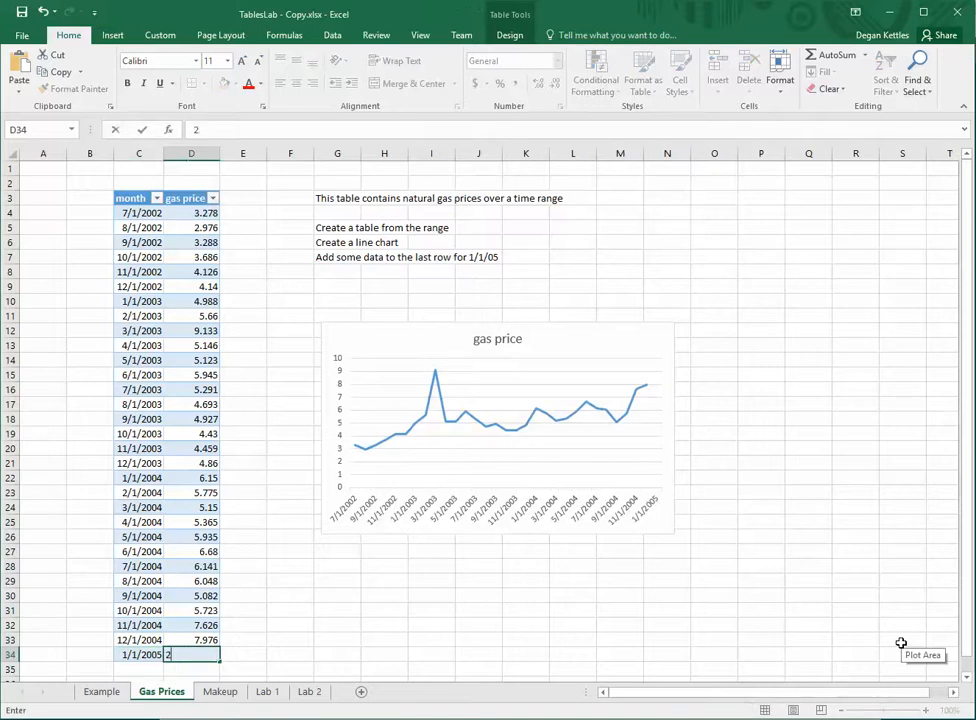
pyautogui.write('.00')
pyautogui.press('Return')
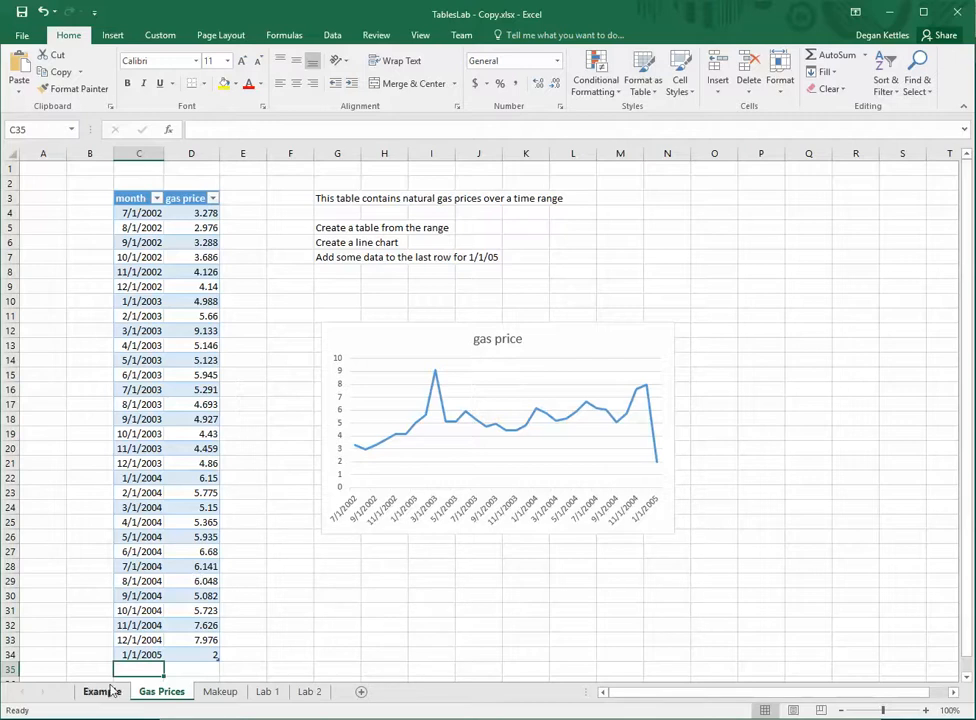
# Step: On the Makeup sheet, convert the whole sales data range E10:K1901 into a table with headers
pyautogui.click(220, 692)
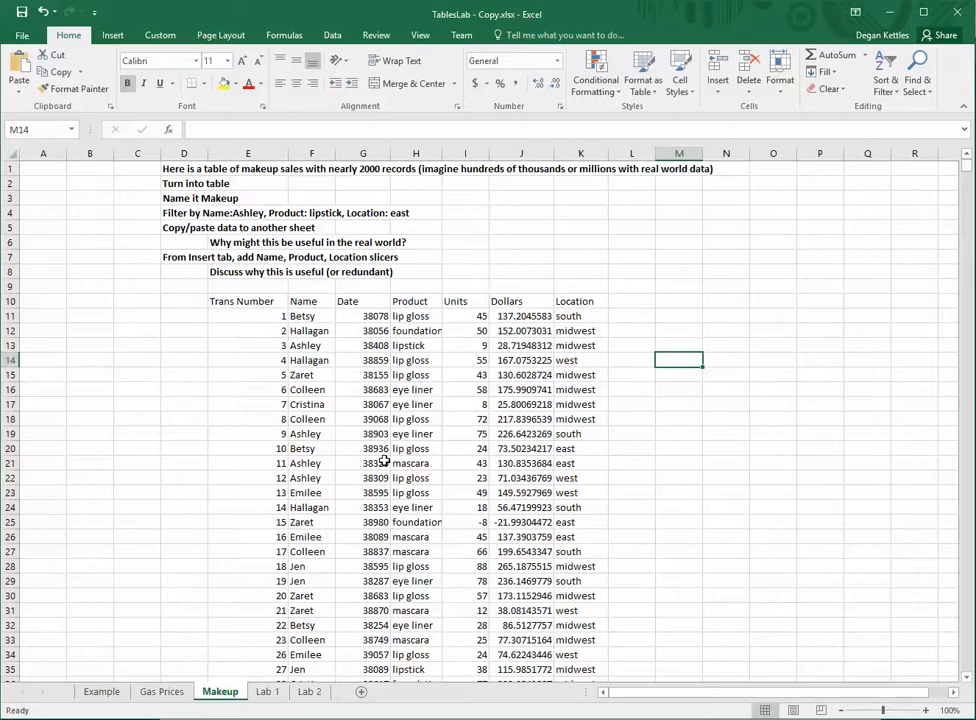
pyautogui.click(309, 375)
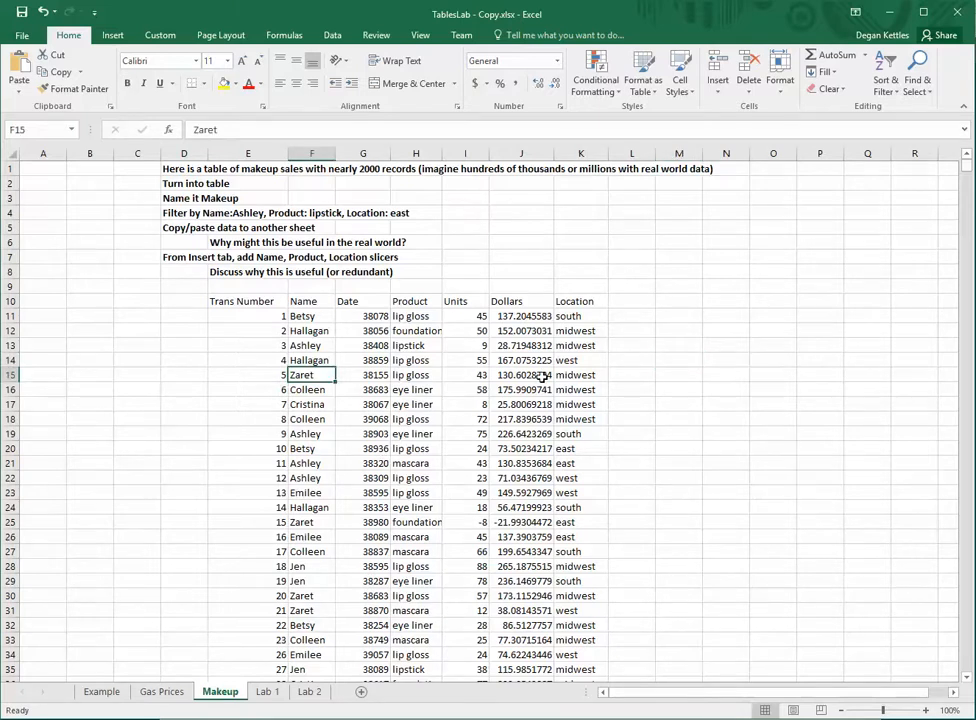
pyautogui.hotkey('ctrl', 'a')
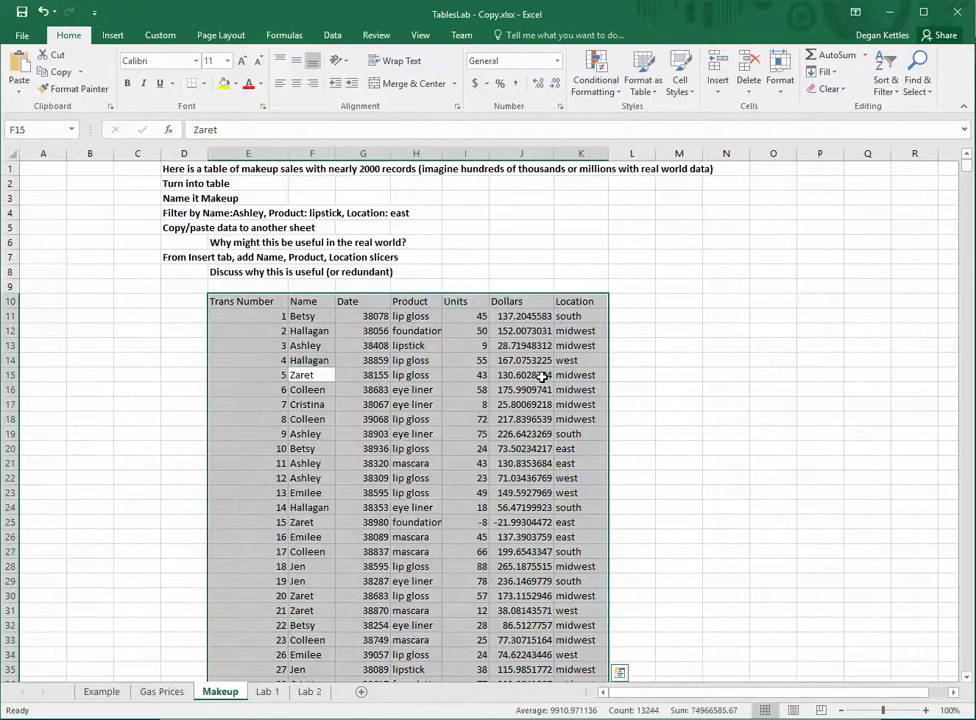
pyautogui.hotkey('ctrl', 't')
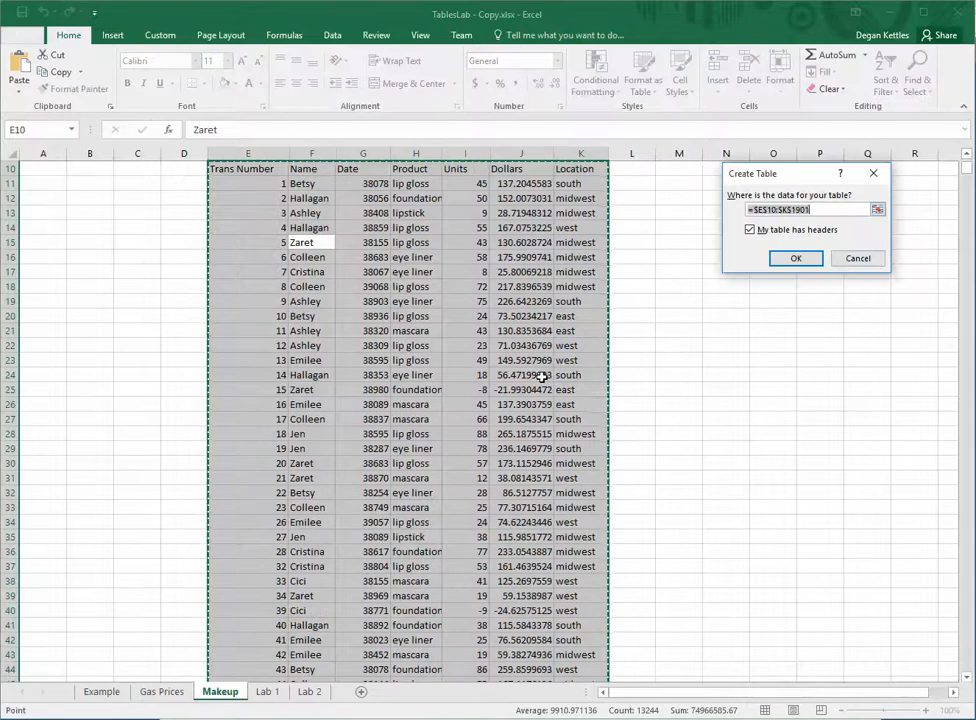
pyautogui.click(795, 259)
pyautogui.scroll(3, 781, 471)
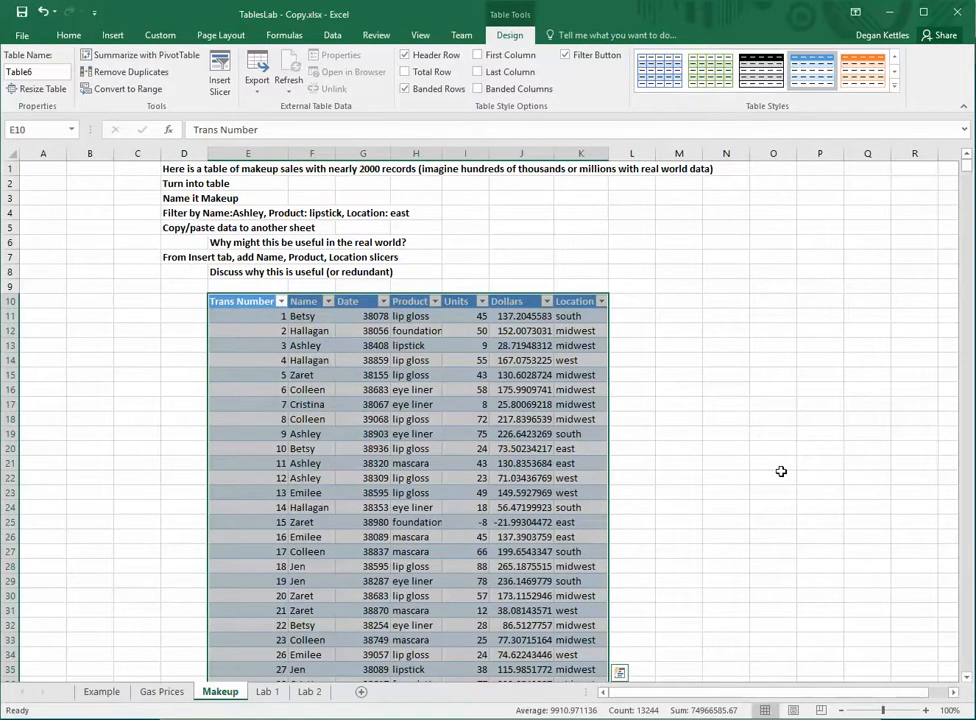
# Step: Rename the makeup sales table as Makeup
pyautogui.click(36, 73)
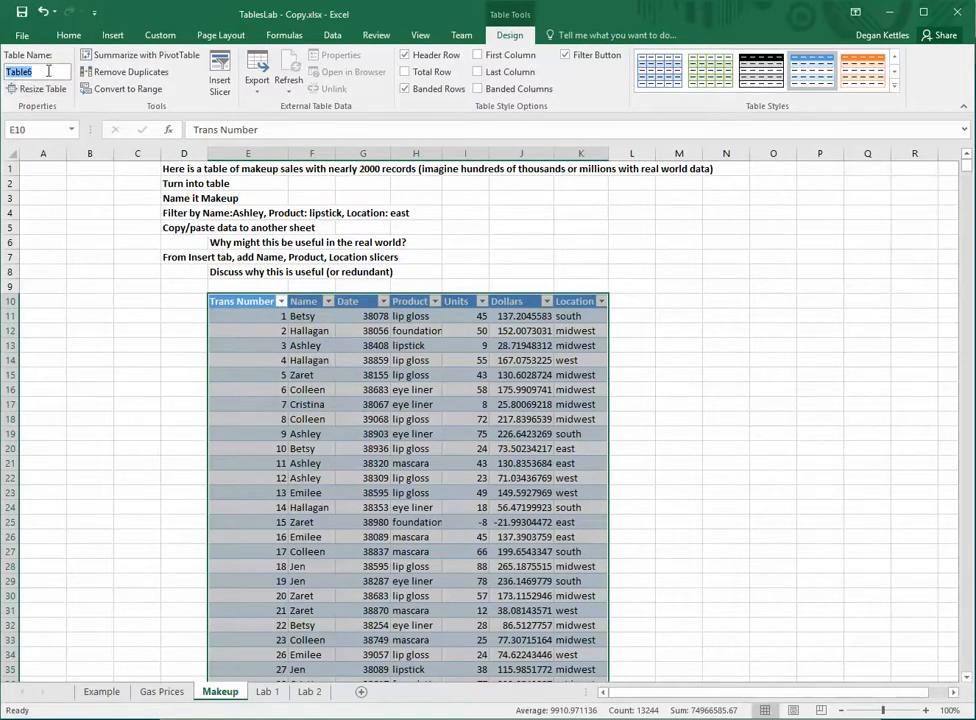
pyautogui.write('Makeup')
pyautogui.click(590, 241)
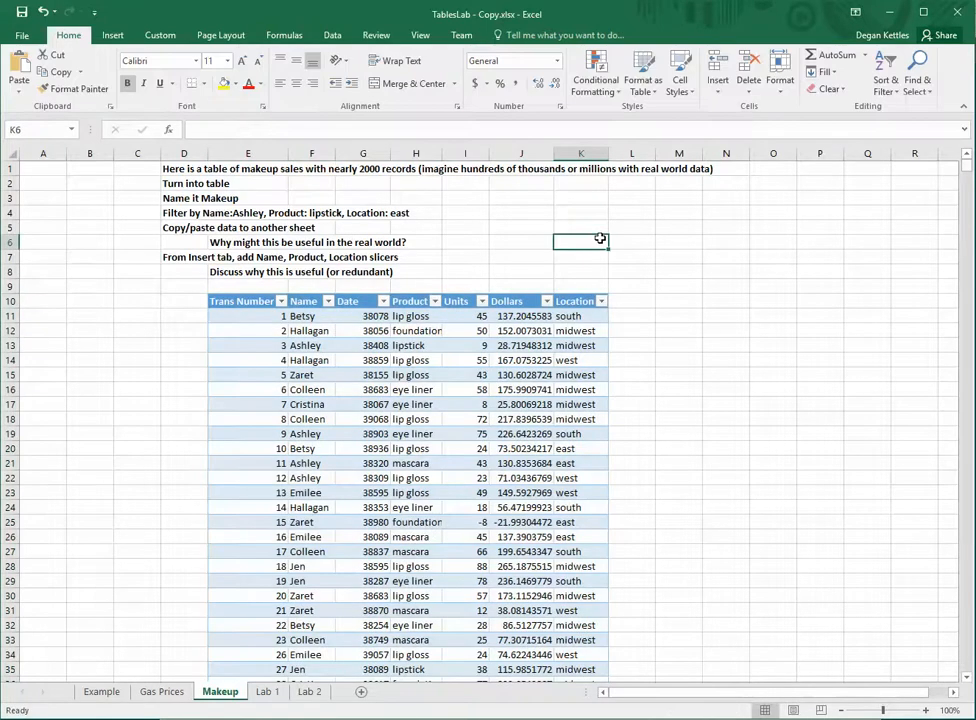
# Step: Filter the Name column of the Makeup table to only the salesperson given in the row 4 instruction
pyautogui.click(327, 302)
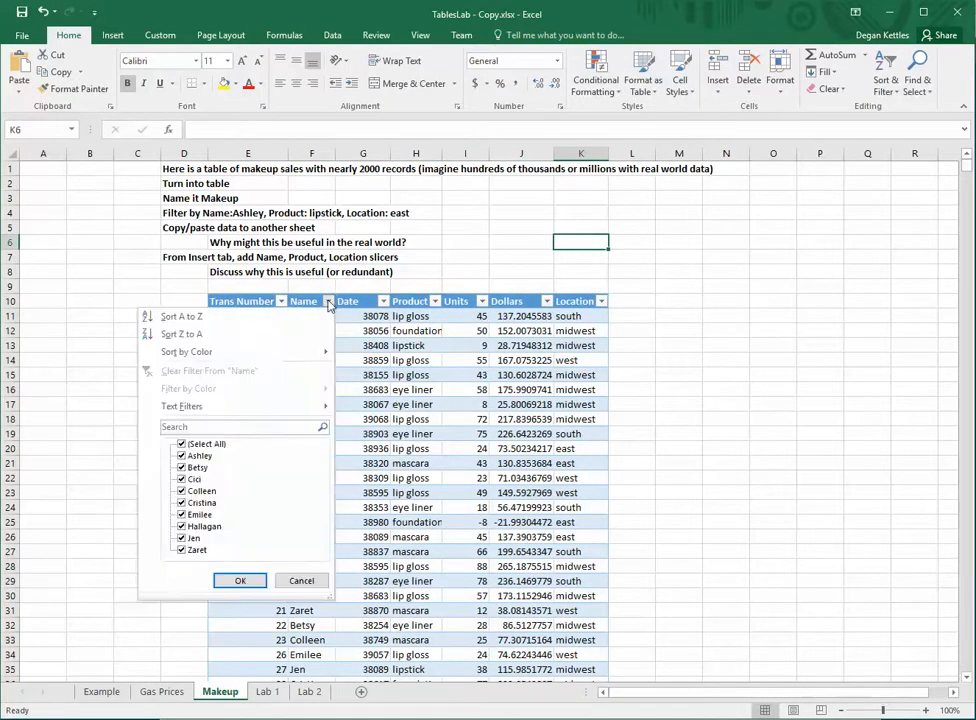
pyautogui.click(181, 443)
pyautogui.click(181, 456)
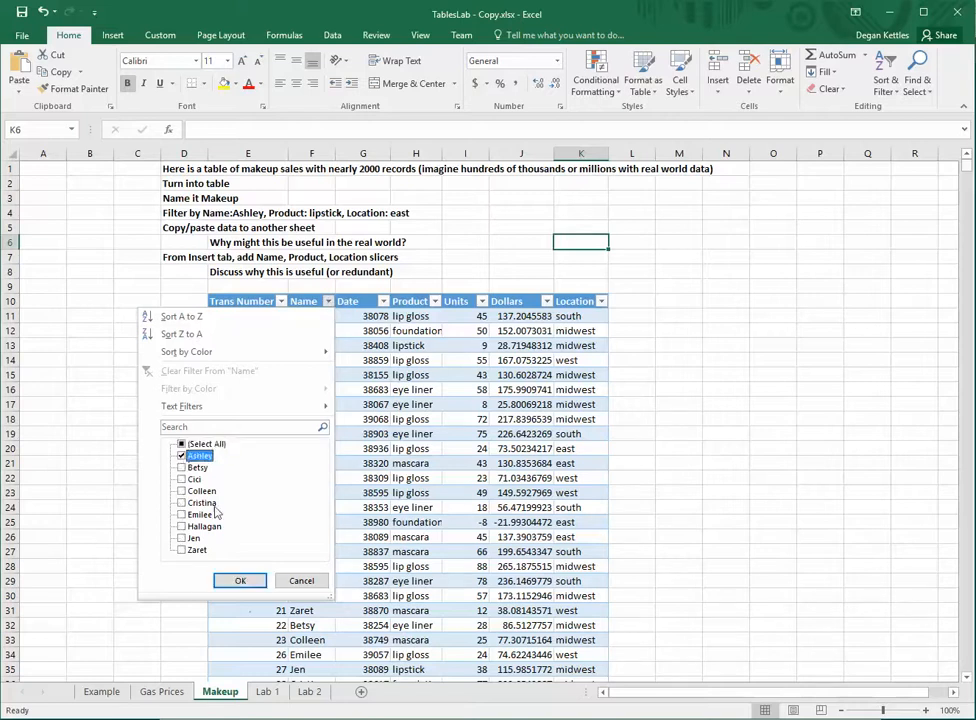
pyautogui.click(240, 580)
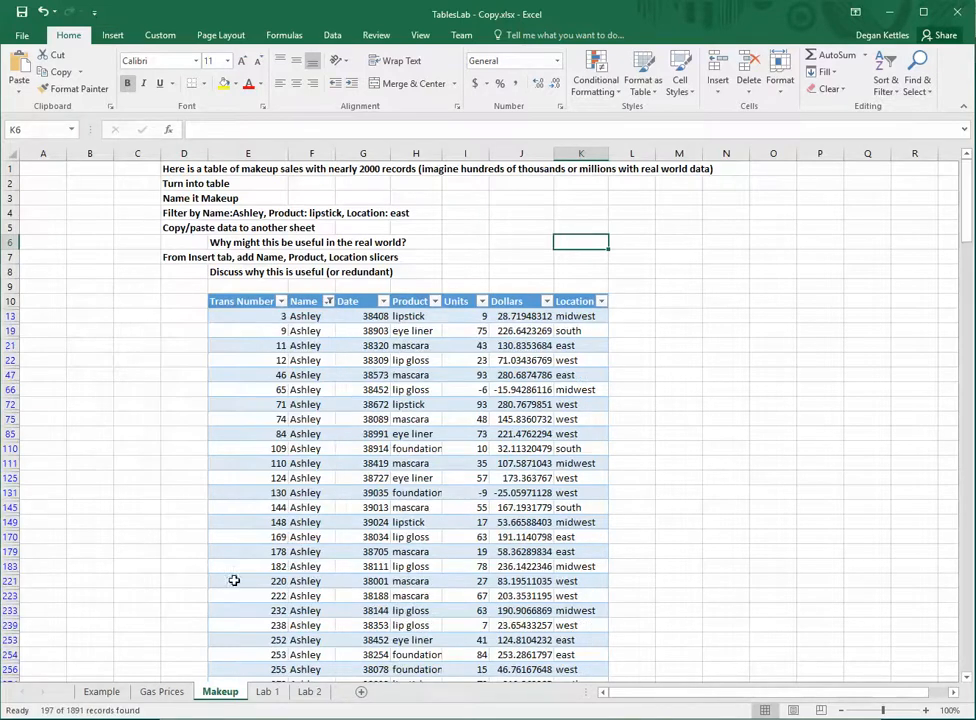
# Step: Filter the Product column of the Makeup table to lipstick only
pyautogui.click(435, 301)
pyautogui.click(289, 444)
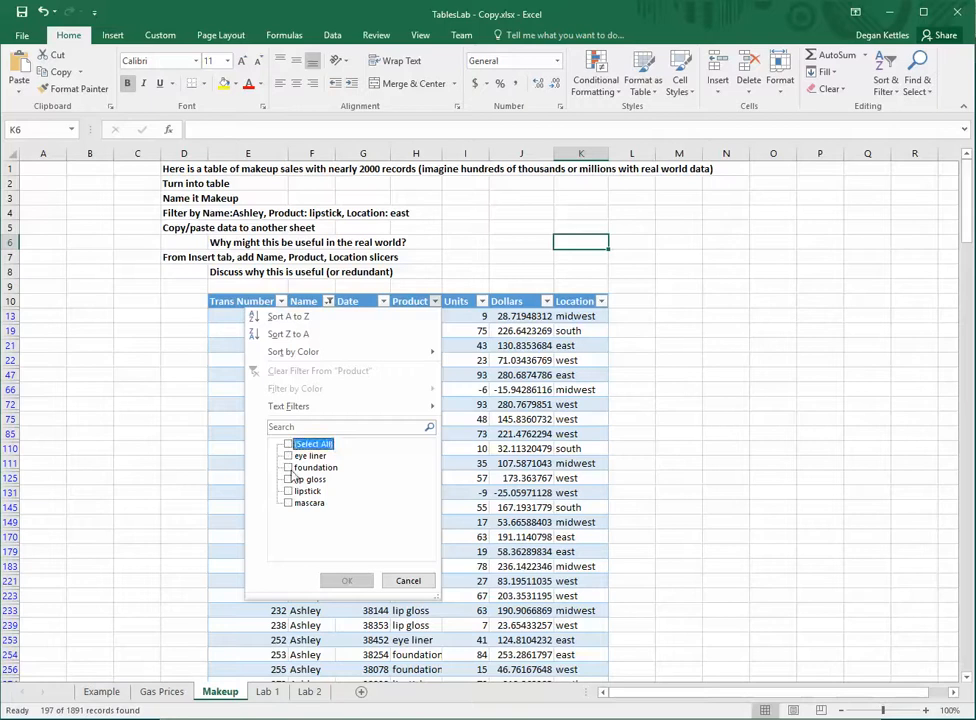
pyautogui.click(289, 492)
pyautogui.click(344, 579)
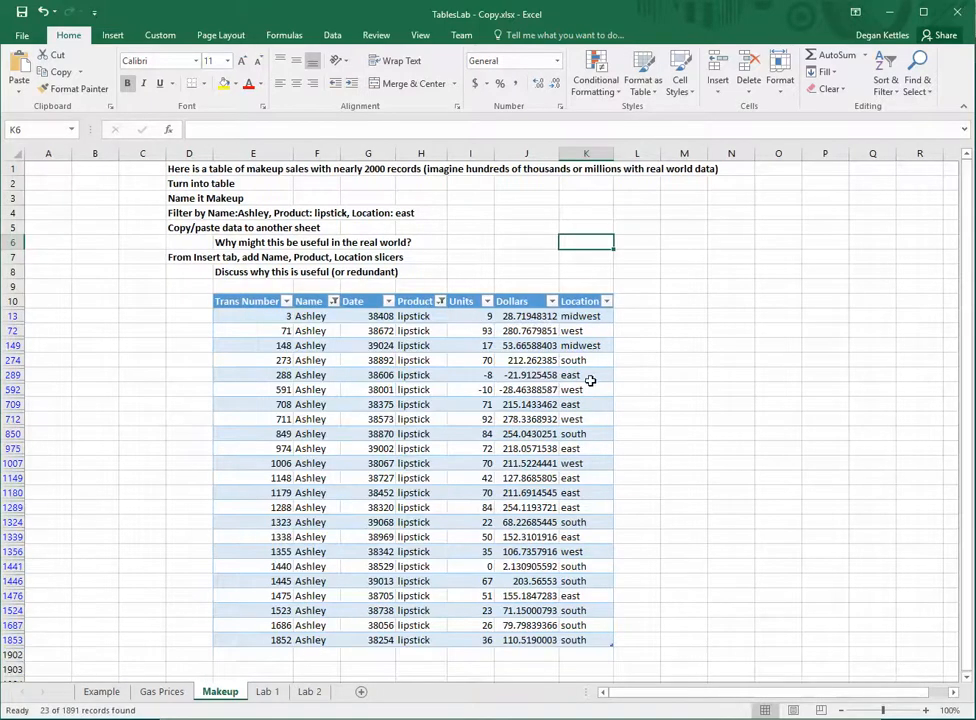
# Step: Filter the Location column of the Makeup table to east only
pyautogui.click(606, 301)
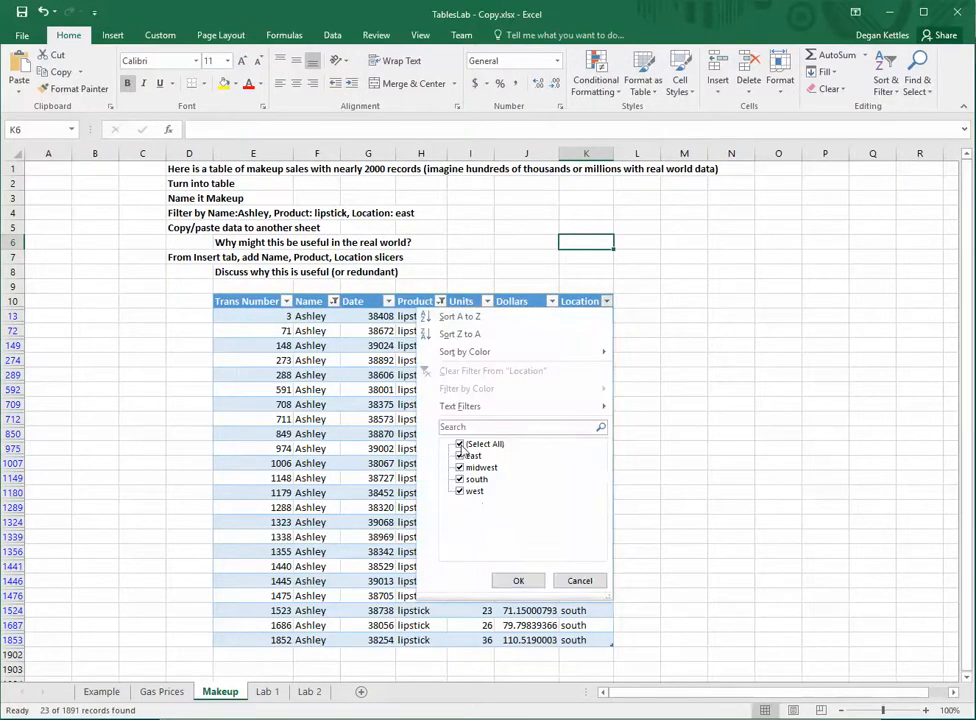
pyautogui.click(460, 445)
pyautogui.click(461, 456)
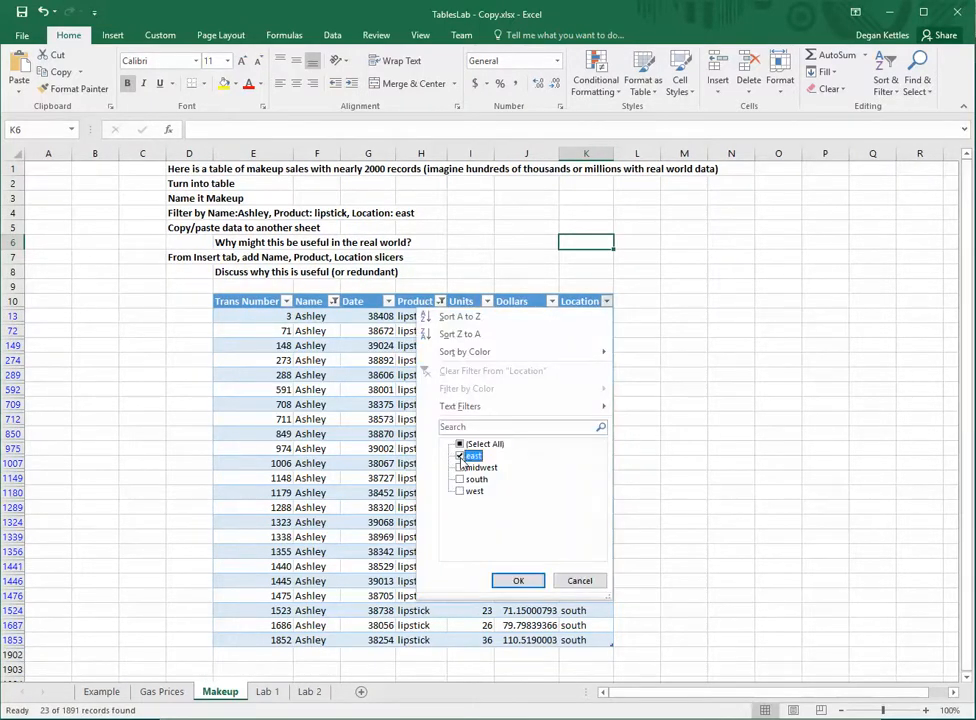
pyautogui.click(507, 579)
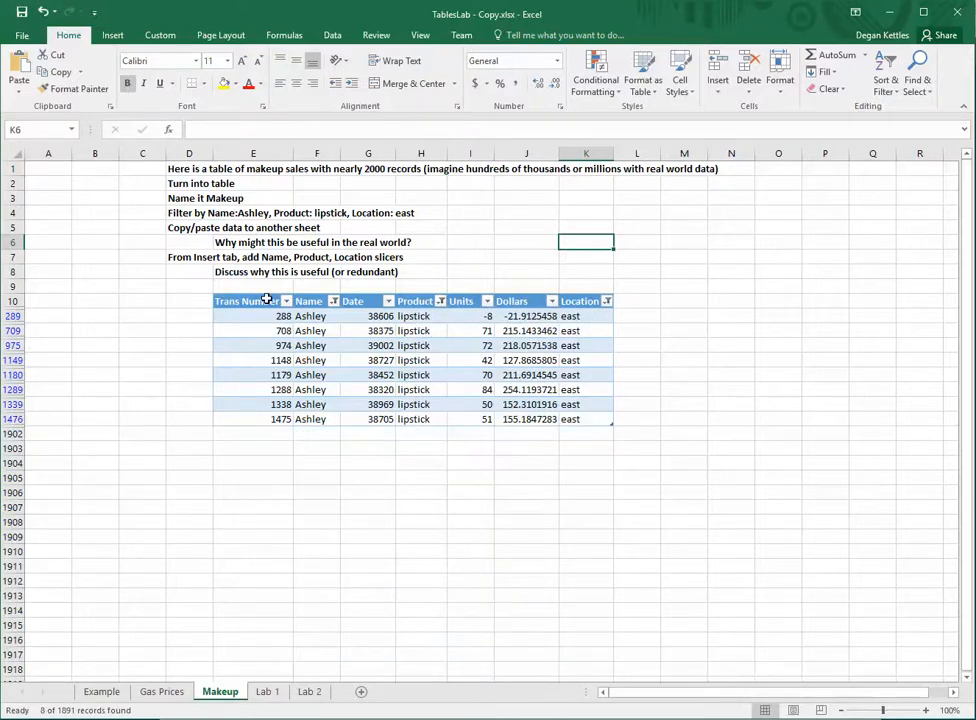
# Step: Copy the filtered Makeup table with its headers and paste it into a new sheet starting at cell D5
pyautogui.moveTo(268, 301); pyautogui.dragTo(580, 427)
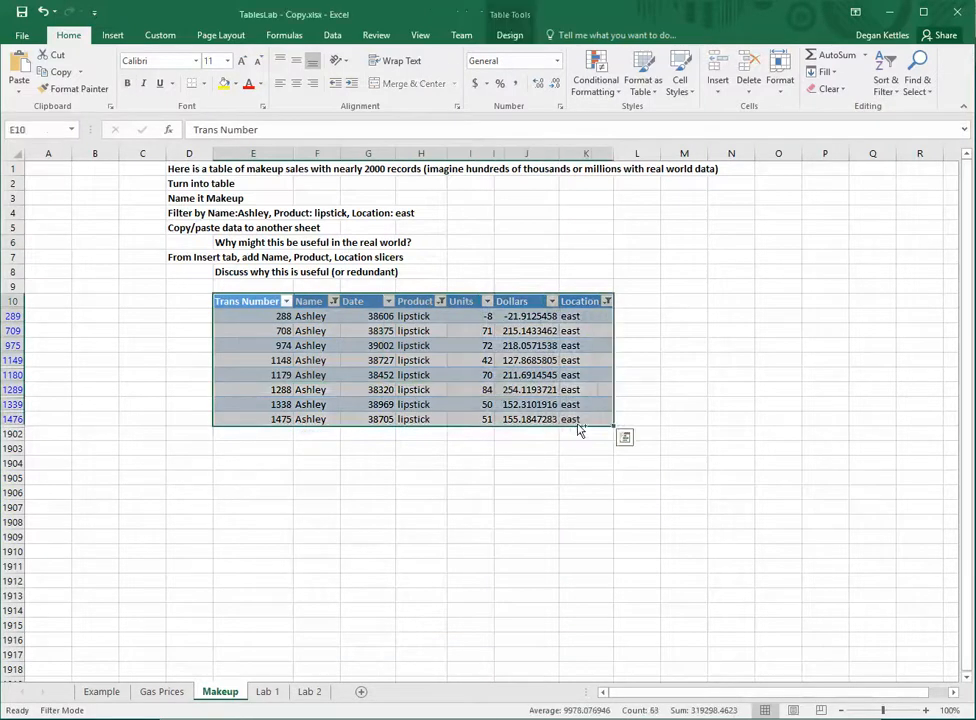
pyautogui.hotkey('ctrl', 'c')
pyautogui.click(362, 693)
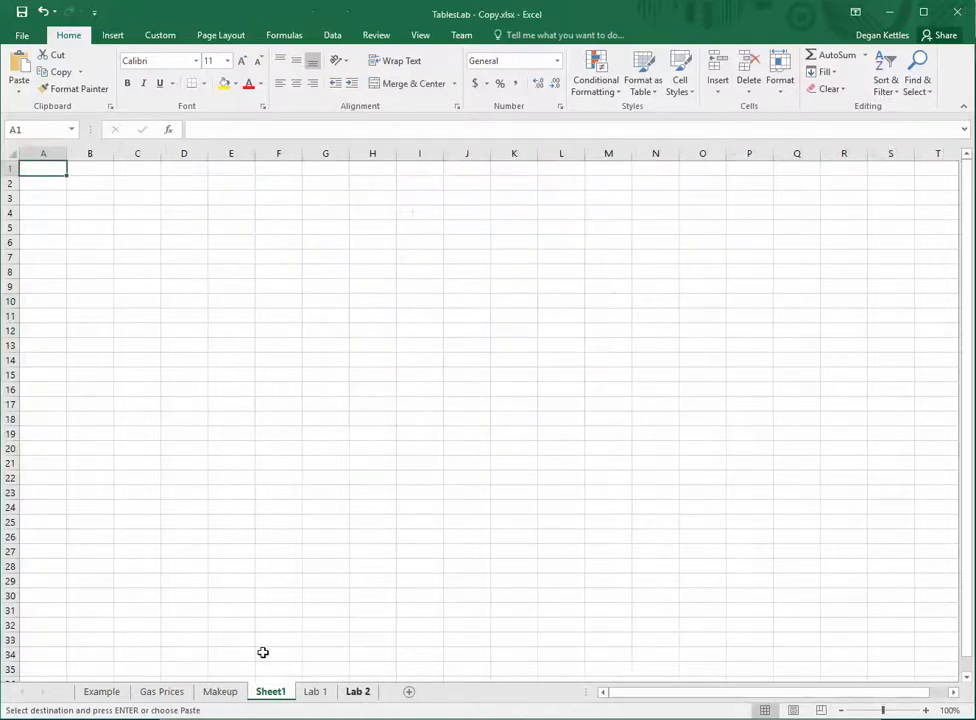
pyautogui.click(179, 225)
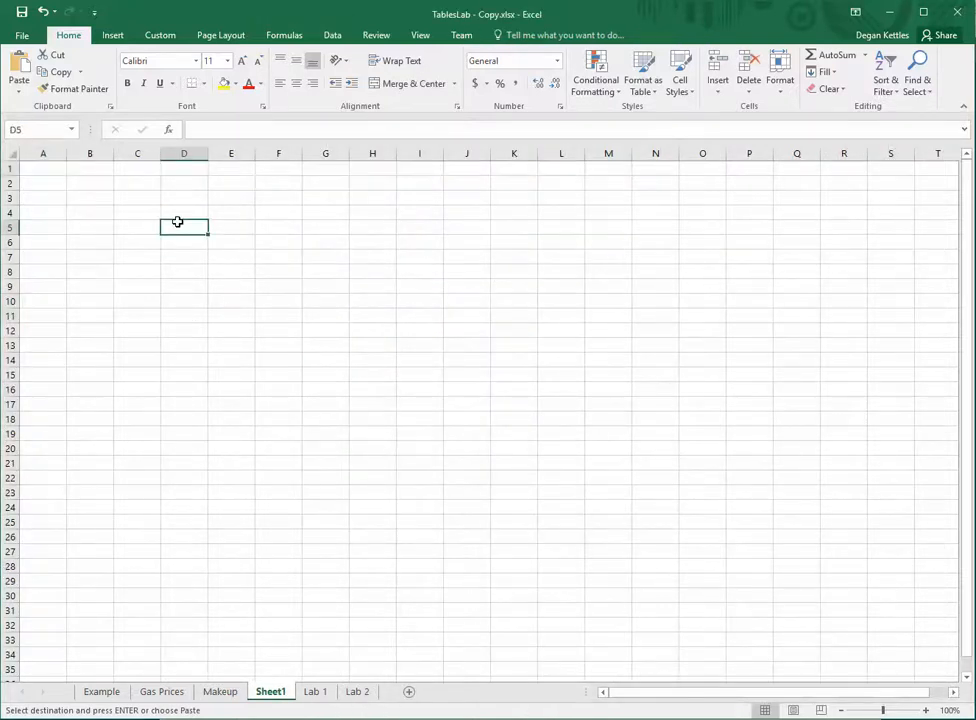
pyautogui.hotkey('ctrl', 'v')
pyautogui.click(350, 388)
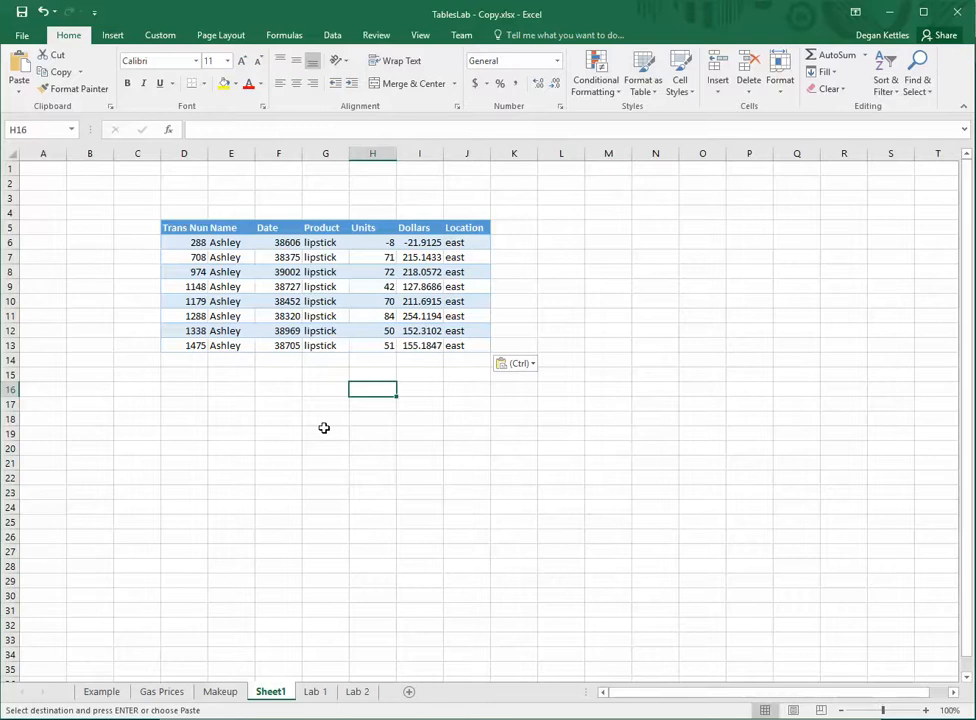
# Step: Return to the Makeup sheet and clear all filters from the Makeup table
pyautogui.click(220, 692)
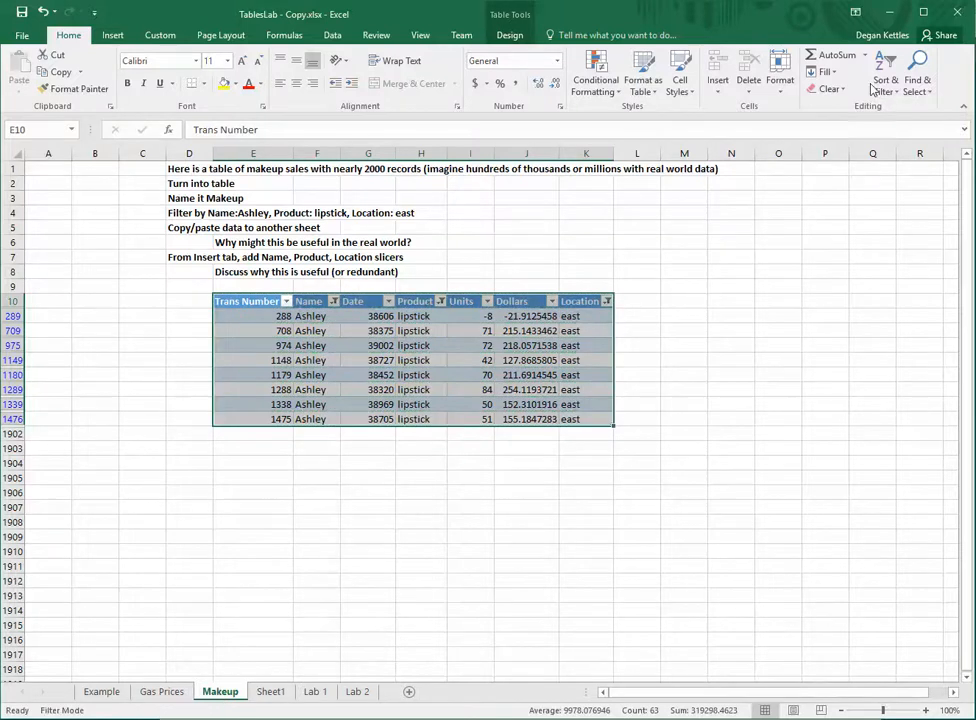
pyautogui.click(838, 89)
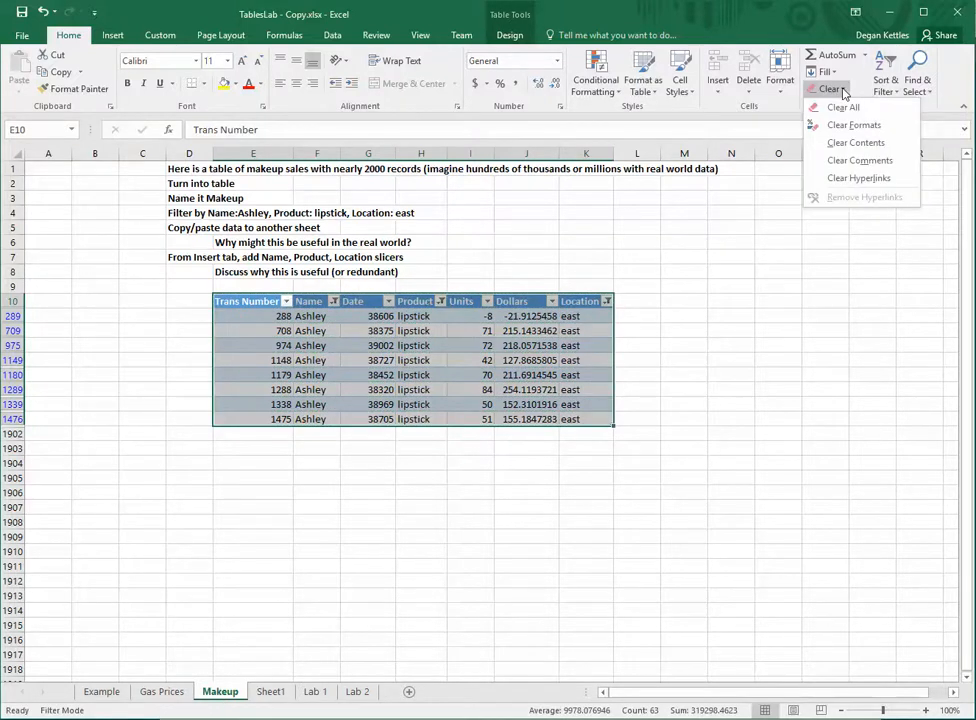
pyautogui.click(412, 365)
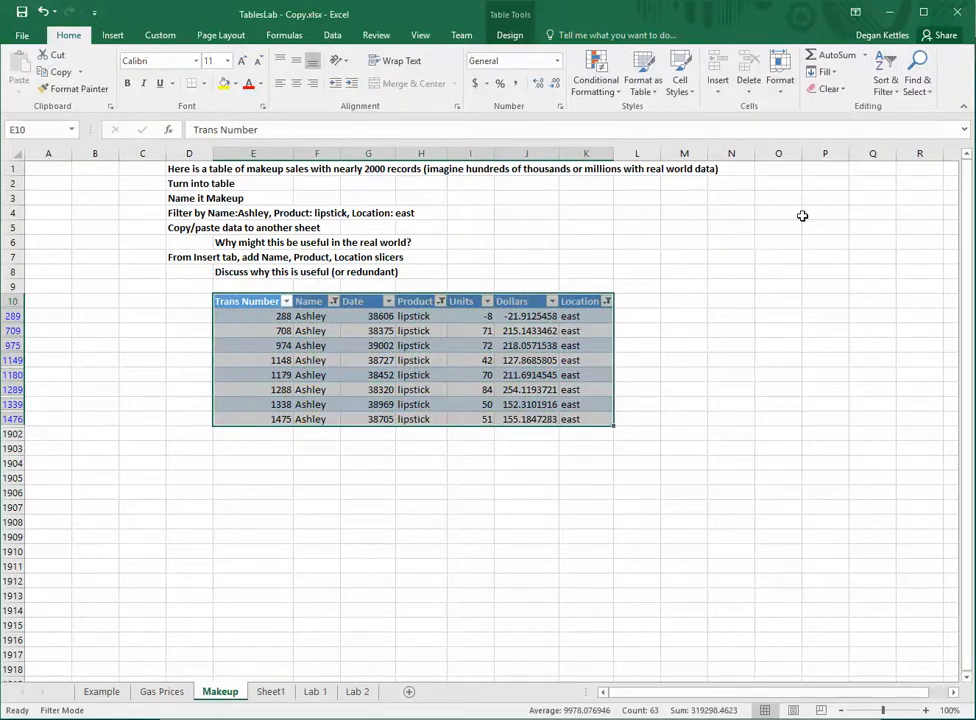
pyautogui.click(887, 90)
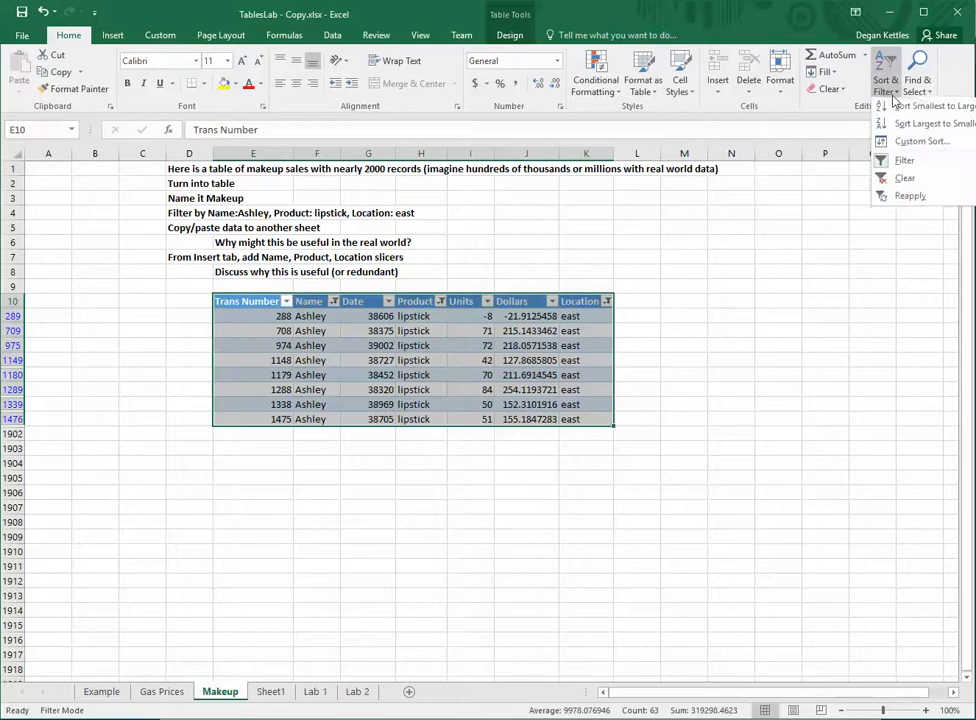
pyautogui.click(904, 180)
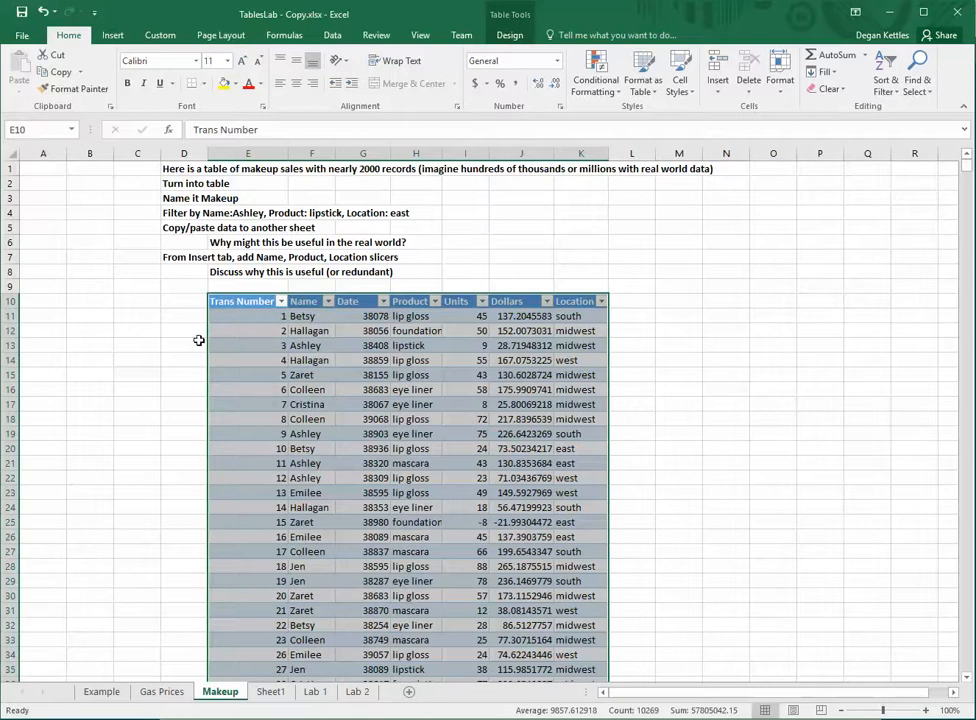
pyautogui.click(383, 301)
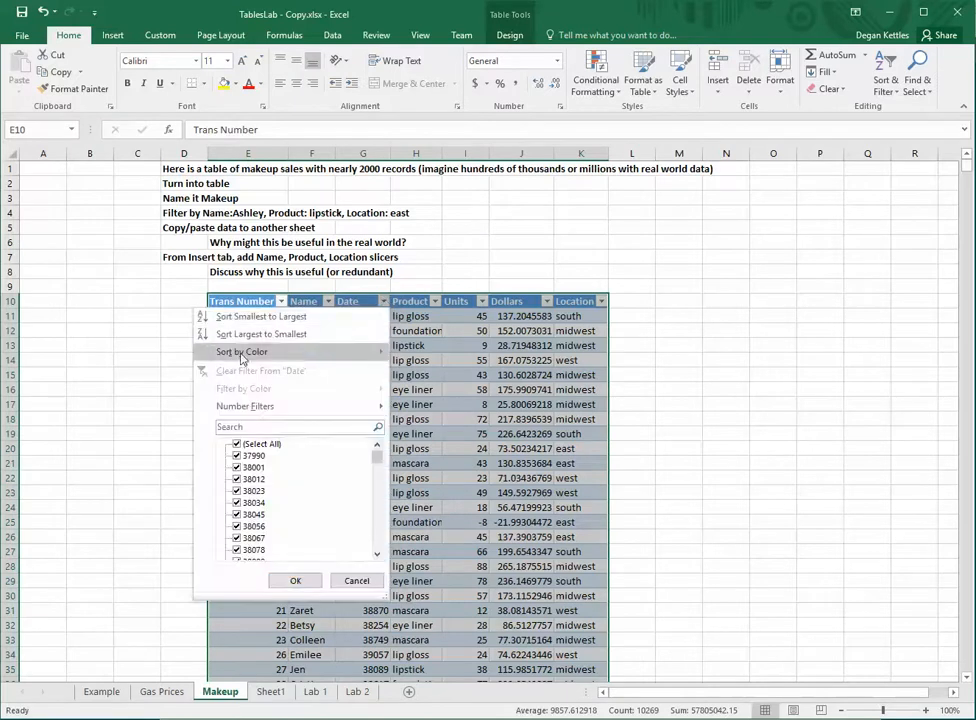
pyautogui.click(655, 195)
pyautogui.click(508, 253)
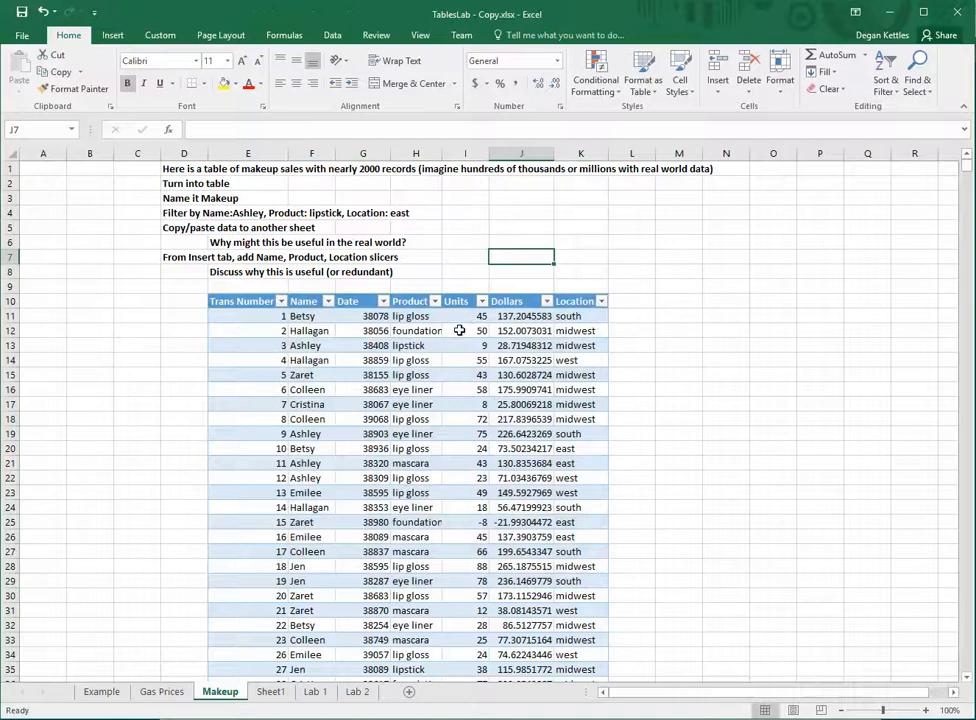
# Step: Insert slicers for the Name, Product and Location columns of the Makeup table
pyautogui.scroll(-1, 462, 326)
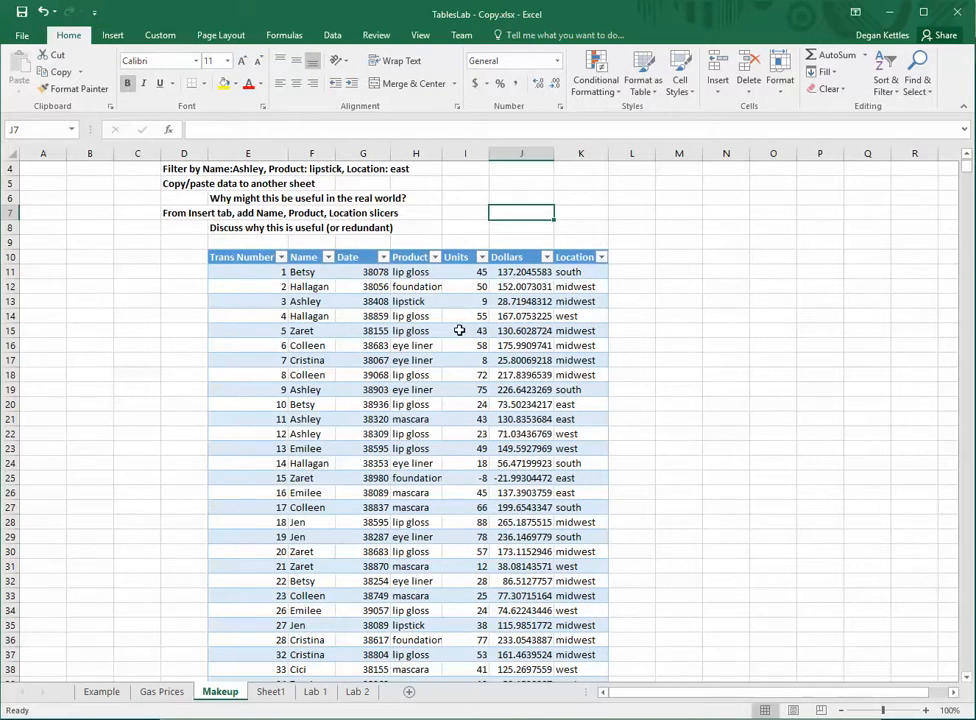
pyautogui.click(115, 37)
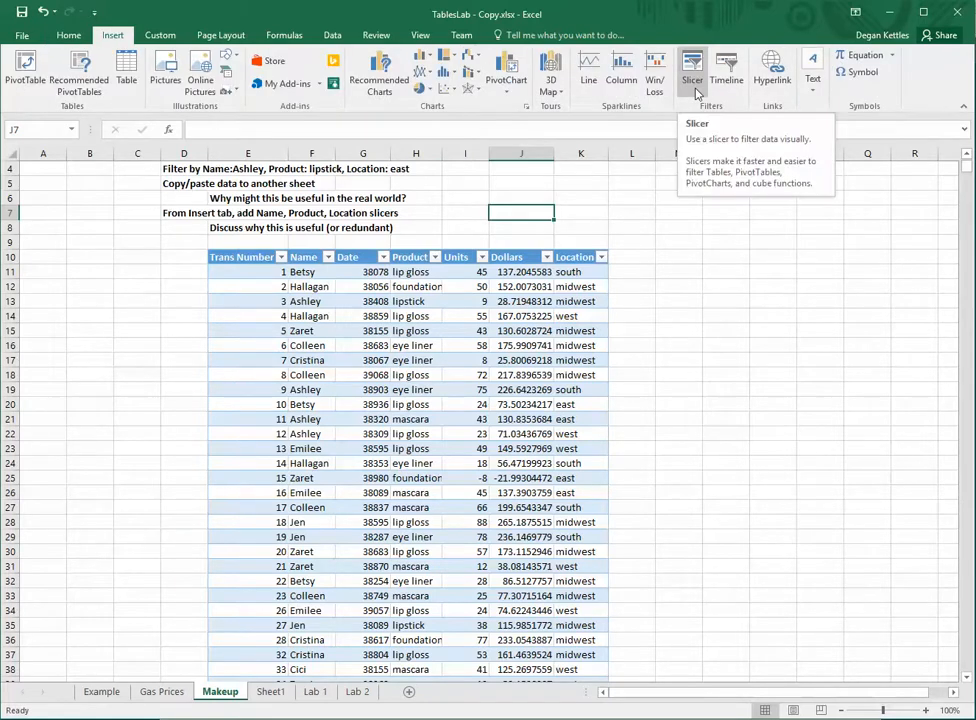
pyautogui.click(357, 314)
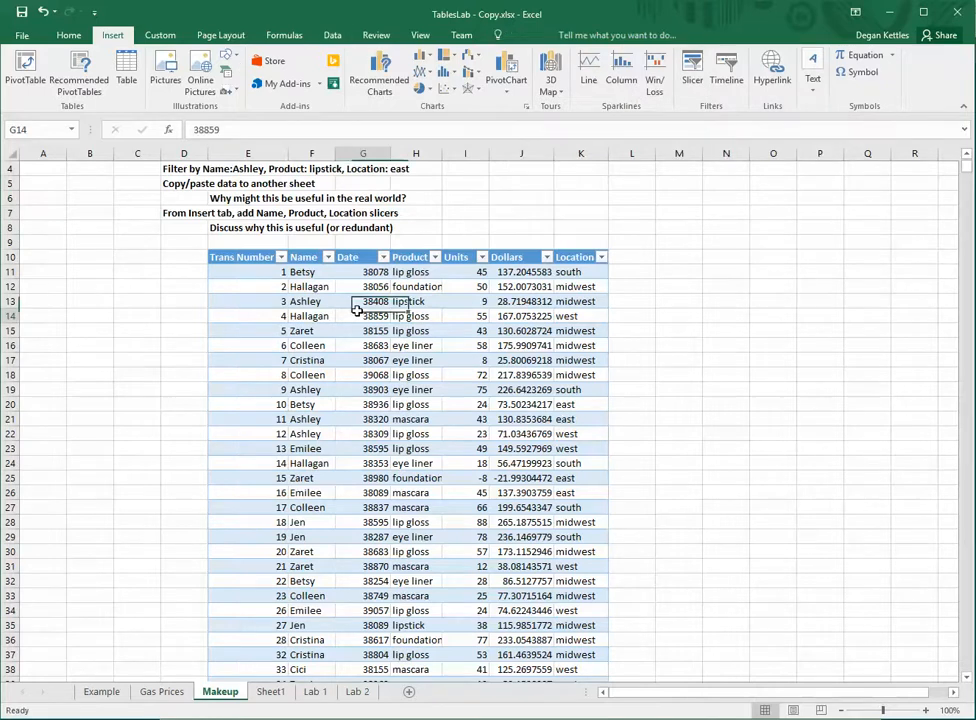
pyautogui.click(511, 36)
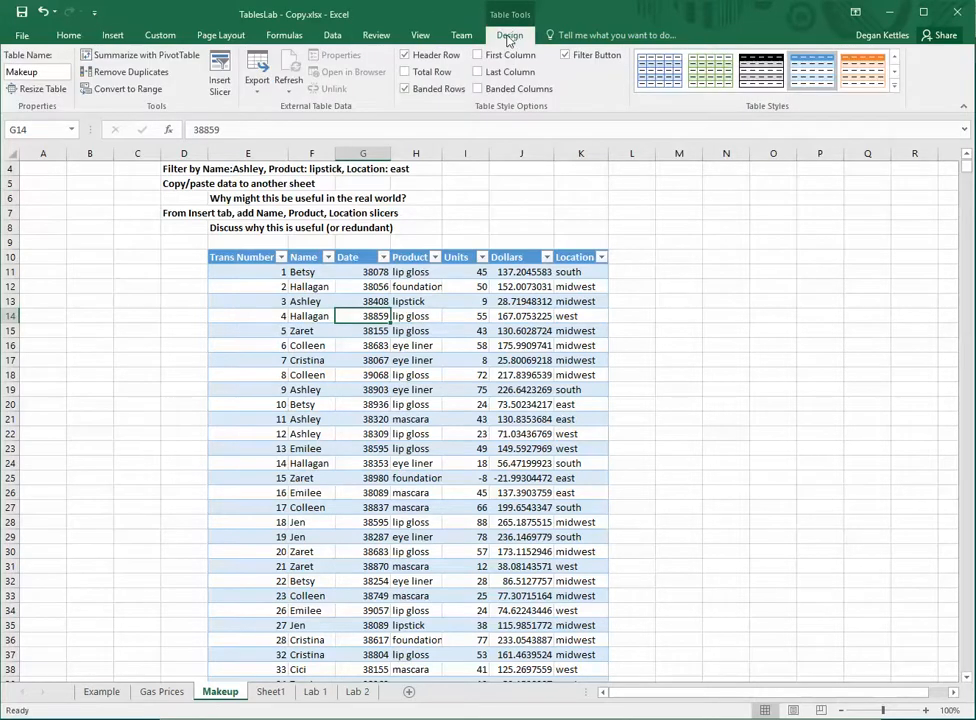
pyautogui.click(219, 80)
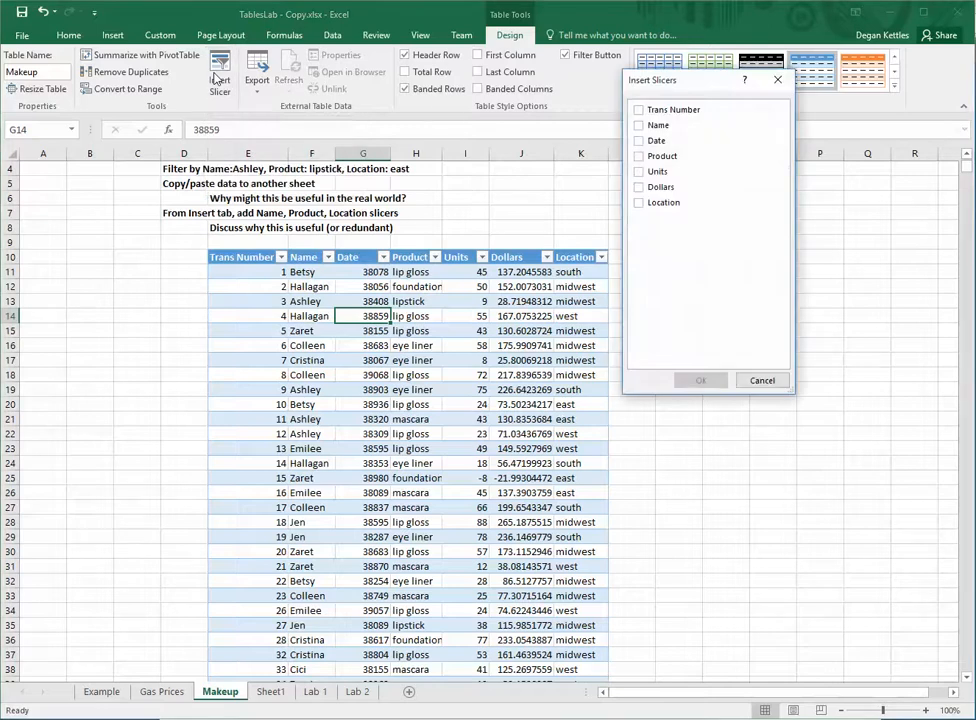
pyautogui.moveTo(690, 80); pyautogui.dragTo(785, 213)
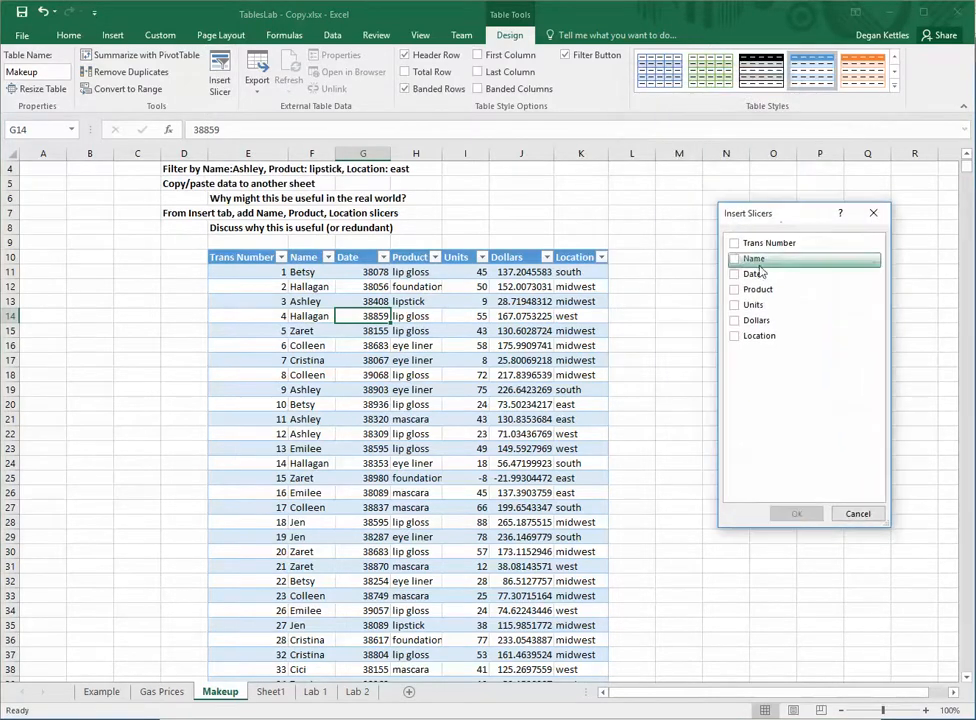
pyautogui.click(736, 260)
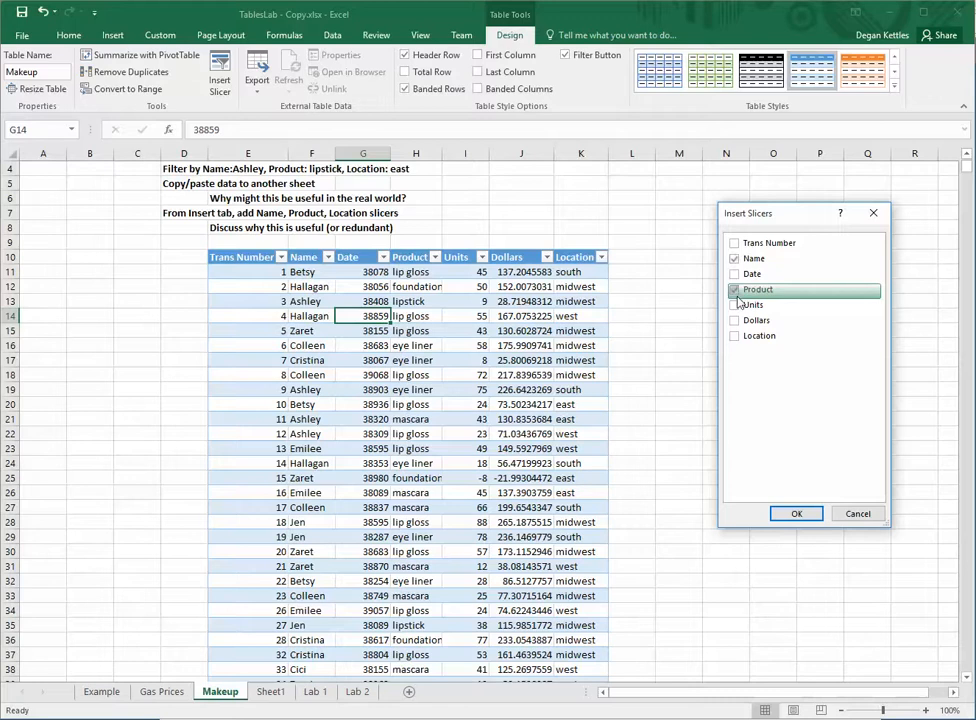
pyautogui.click(735, 336)
pyautogui.click(797, 514)
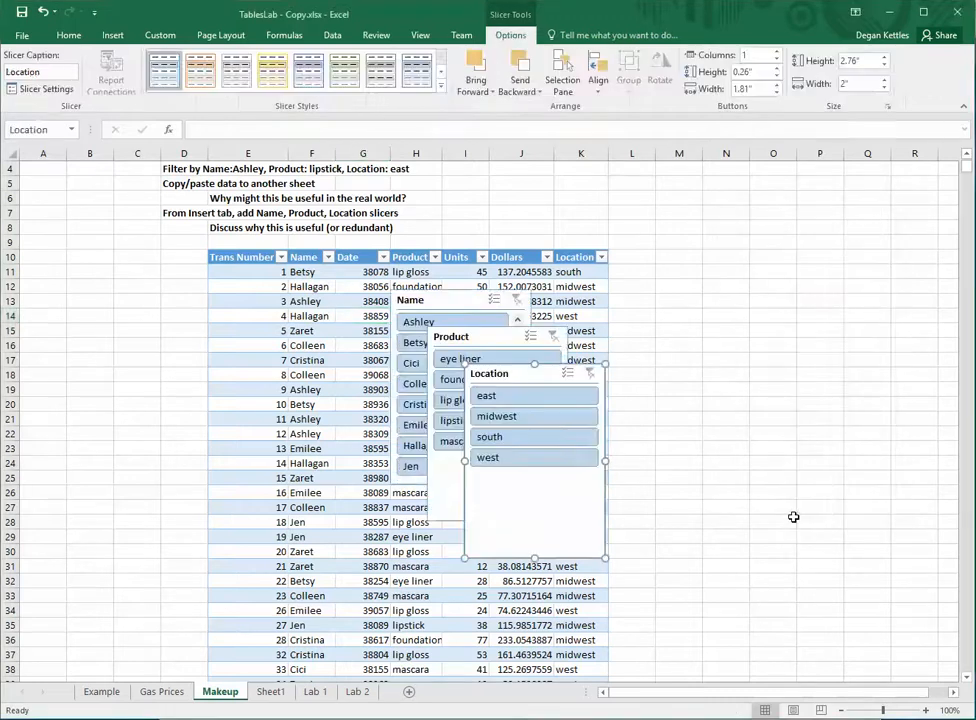
# Step: Move the three slicers off the table into the empty columns beside it, with Name above Location and Product next to Location
pyautogui.moveTo(535, 374); pyautogui.dragTo(745, 497)
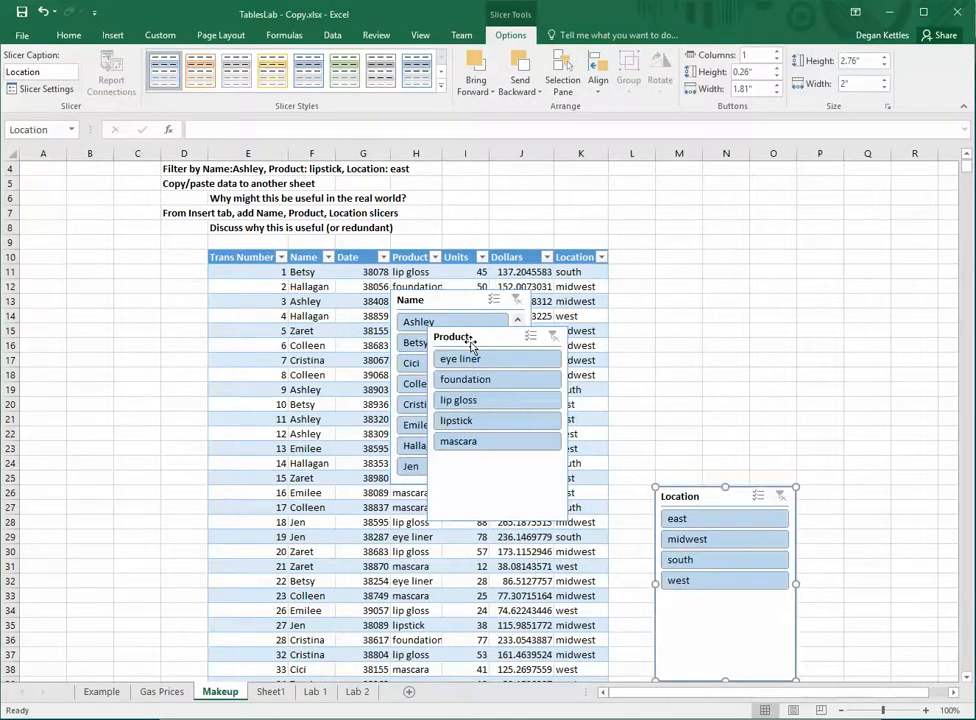
pyautogui.moveTo(470, 342); pyautogui.dragTo(857, 499)
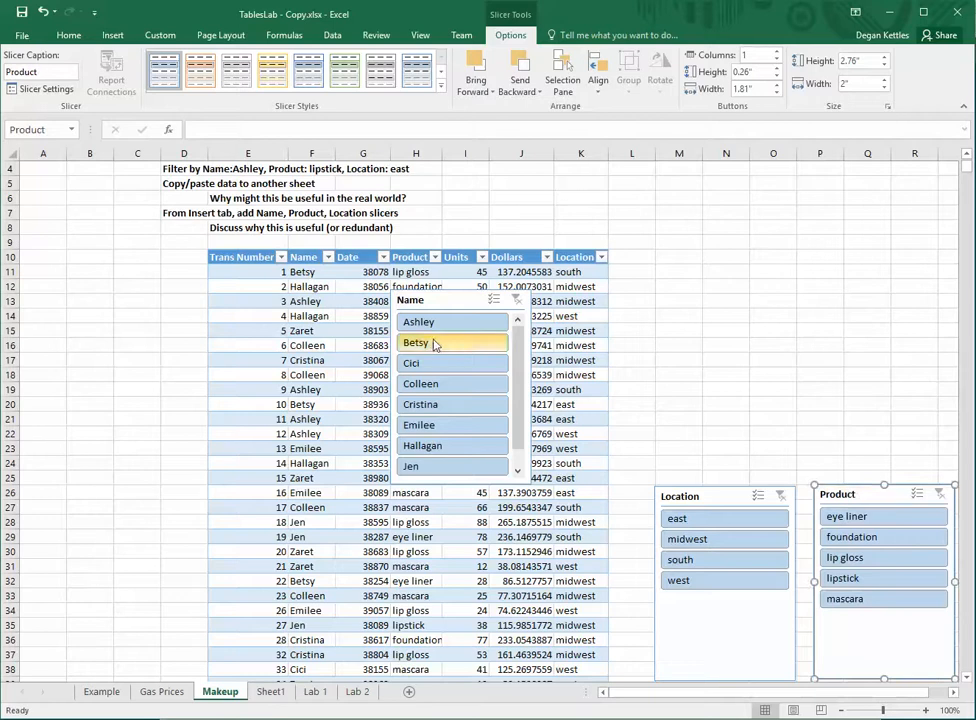
pyautogui.moveTo(440, 303); pyautogui.dragTo(695, 290)
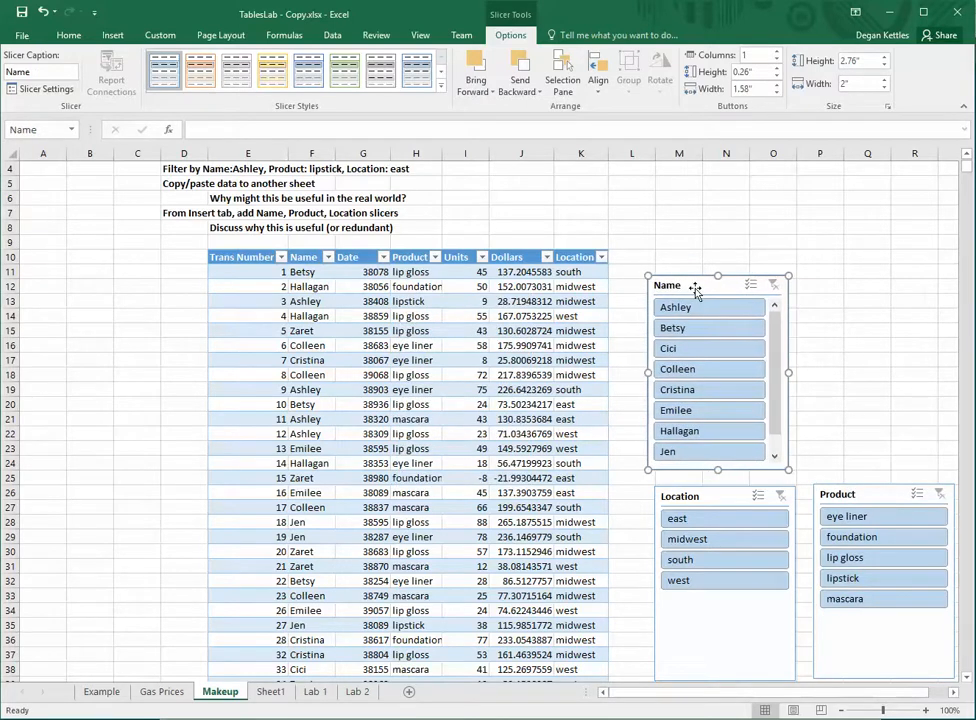
# Step: Use the slicers to filter the table to the salesperson given in the row 4 instruction, location east and product lipstick
pyautogui.click(697, 309)
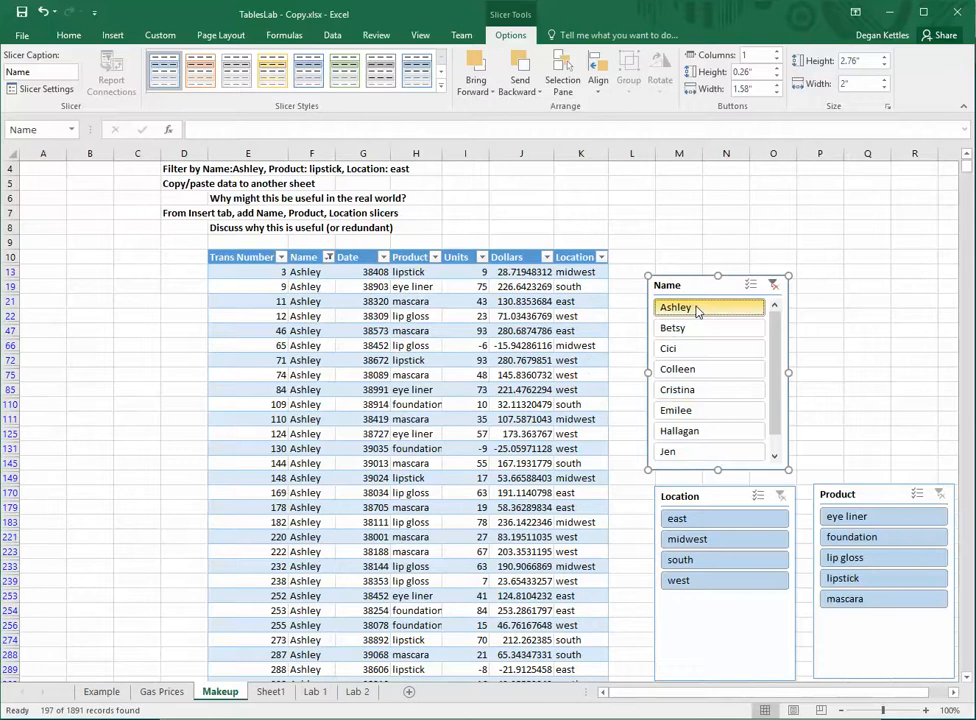
pyautogui.click(680, 518)
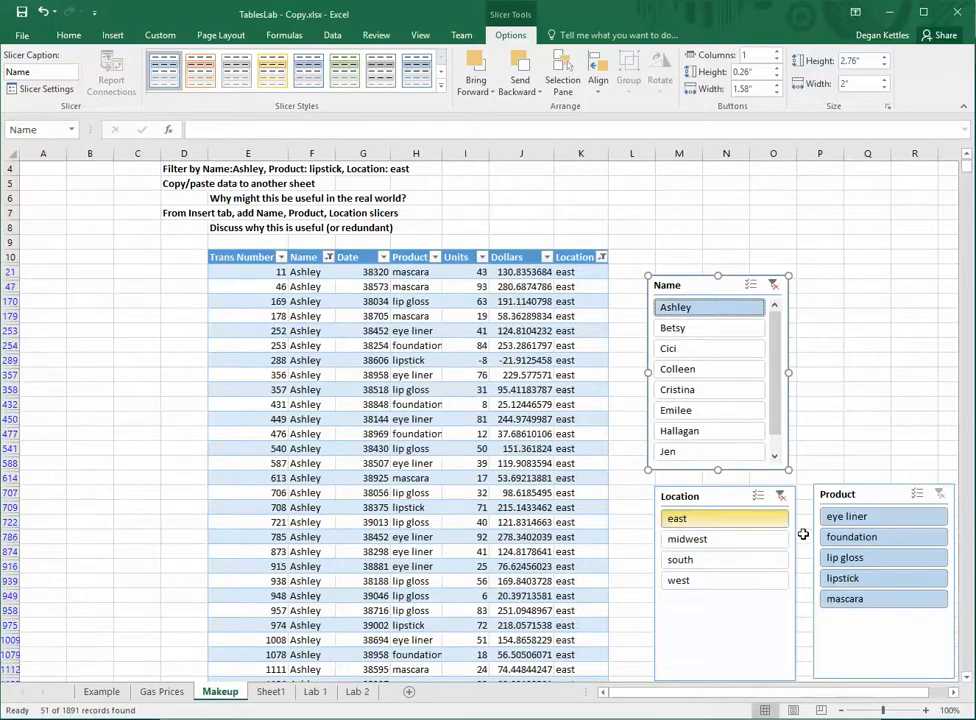
pyautogui.click(856, 579)
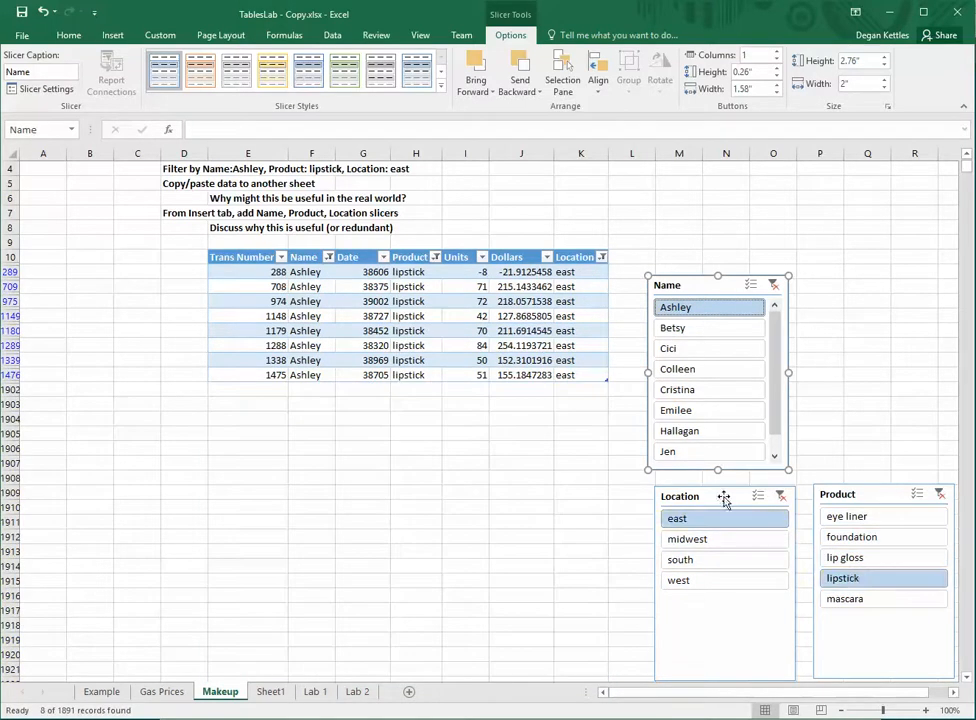
# Step: Align the Location slicer directly beneath the Name slicer and move the Product slicer up beside the Name slicer
pyautogui.moveTo(724, 500); pyautogui.dragTo(717, 493)
pyautogui.moveTo(861, 495); pyautogui.dragTo(865, 288)
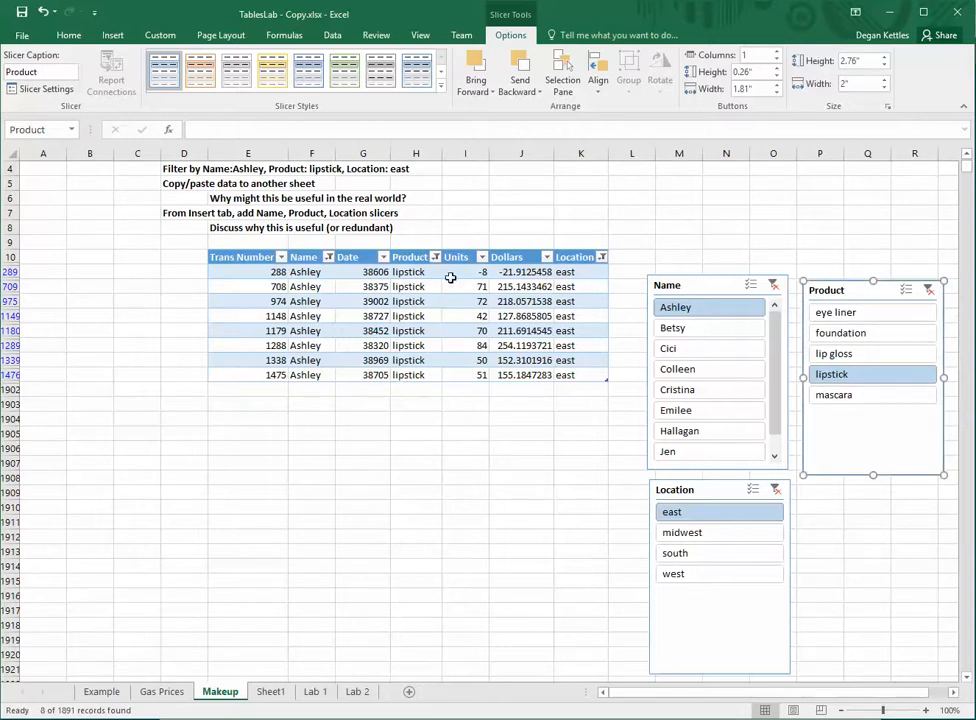